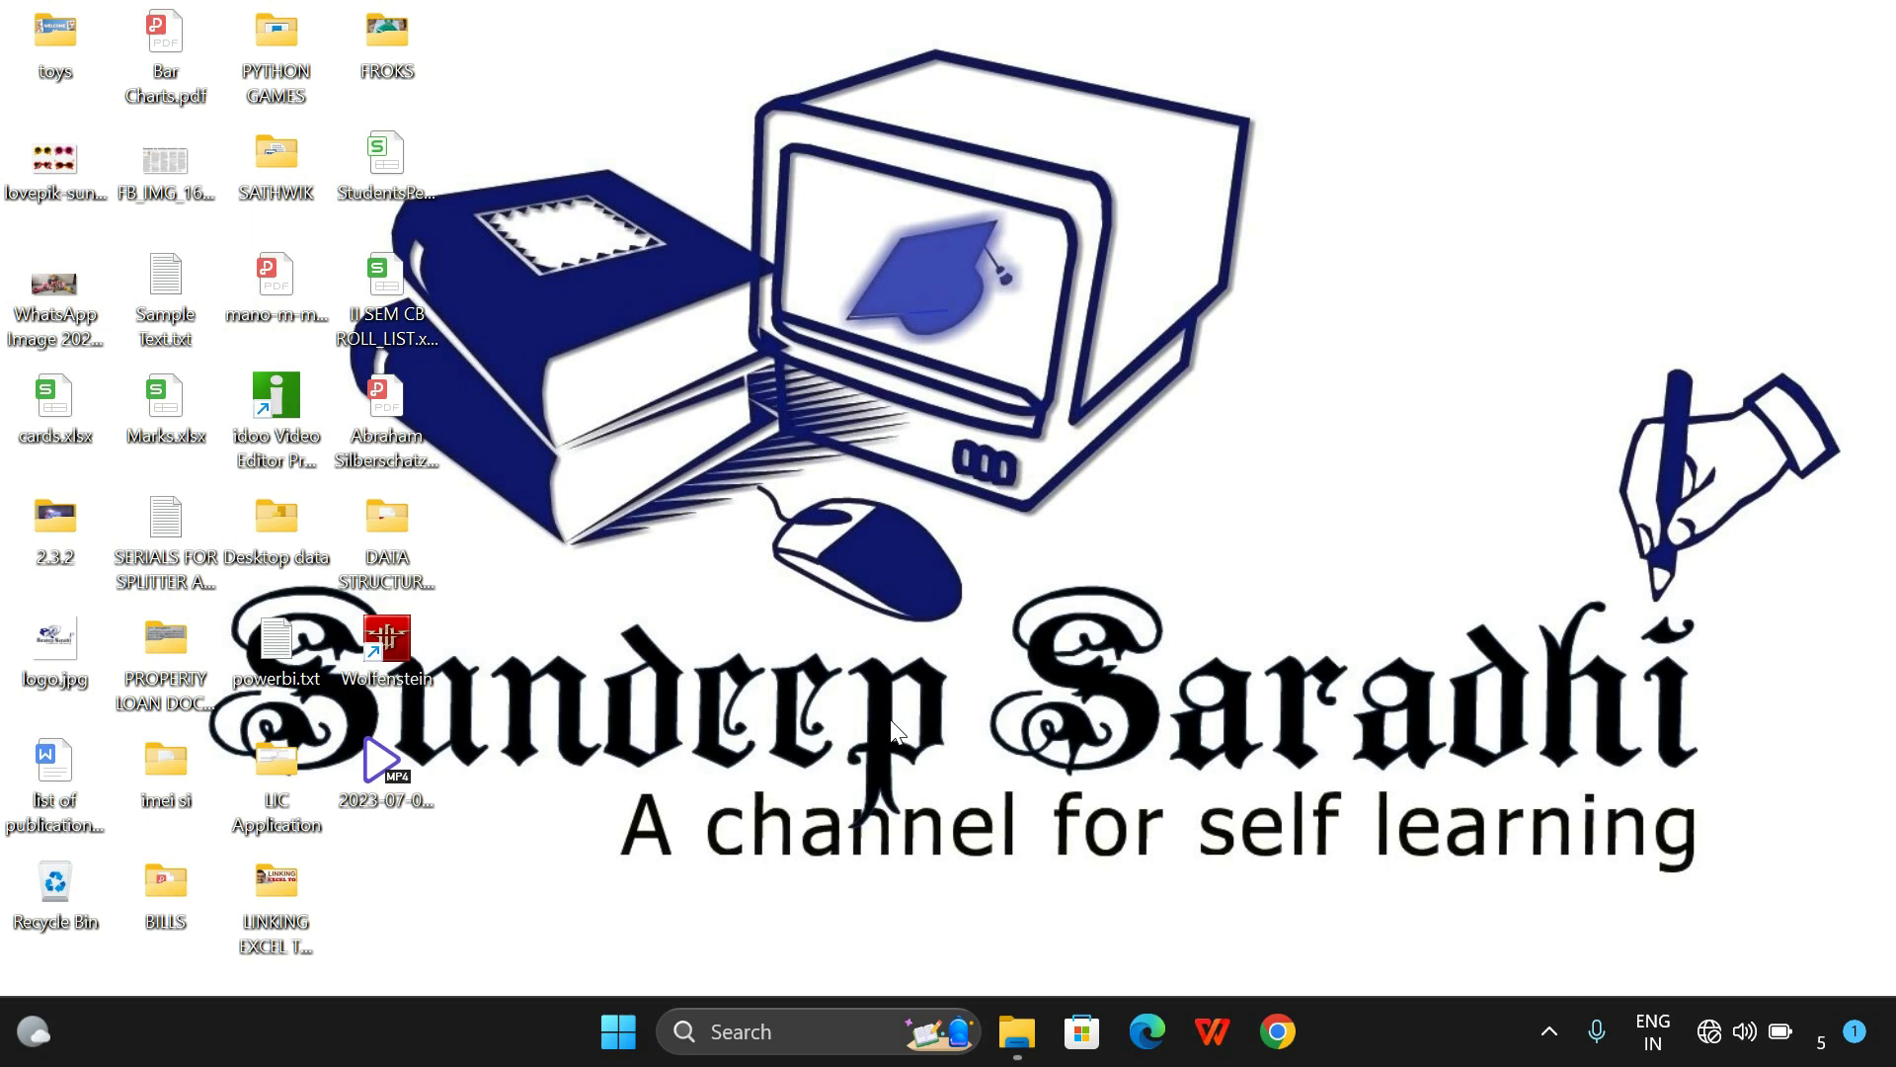
Step: Open StudentsPerformance.csv and fit columns A through E to their contents
double_click(374, 170)
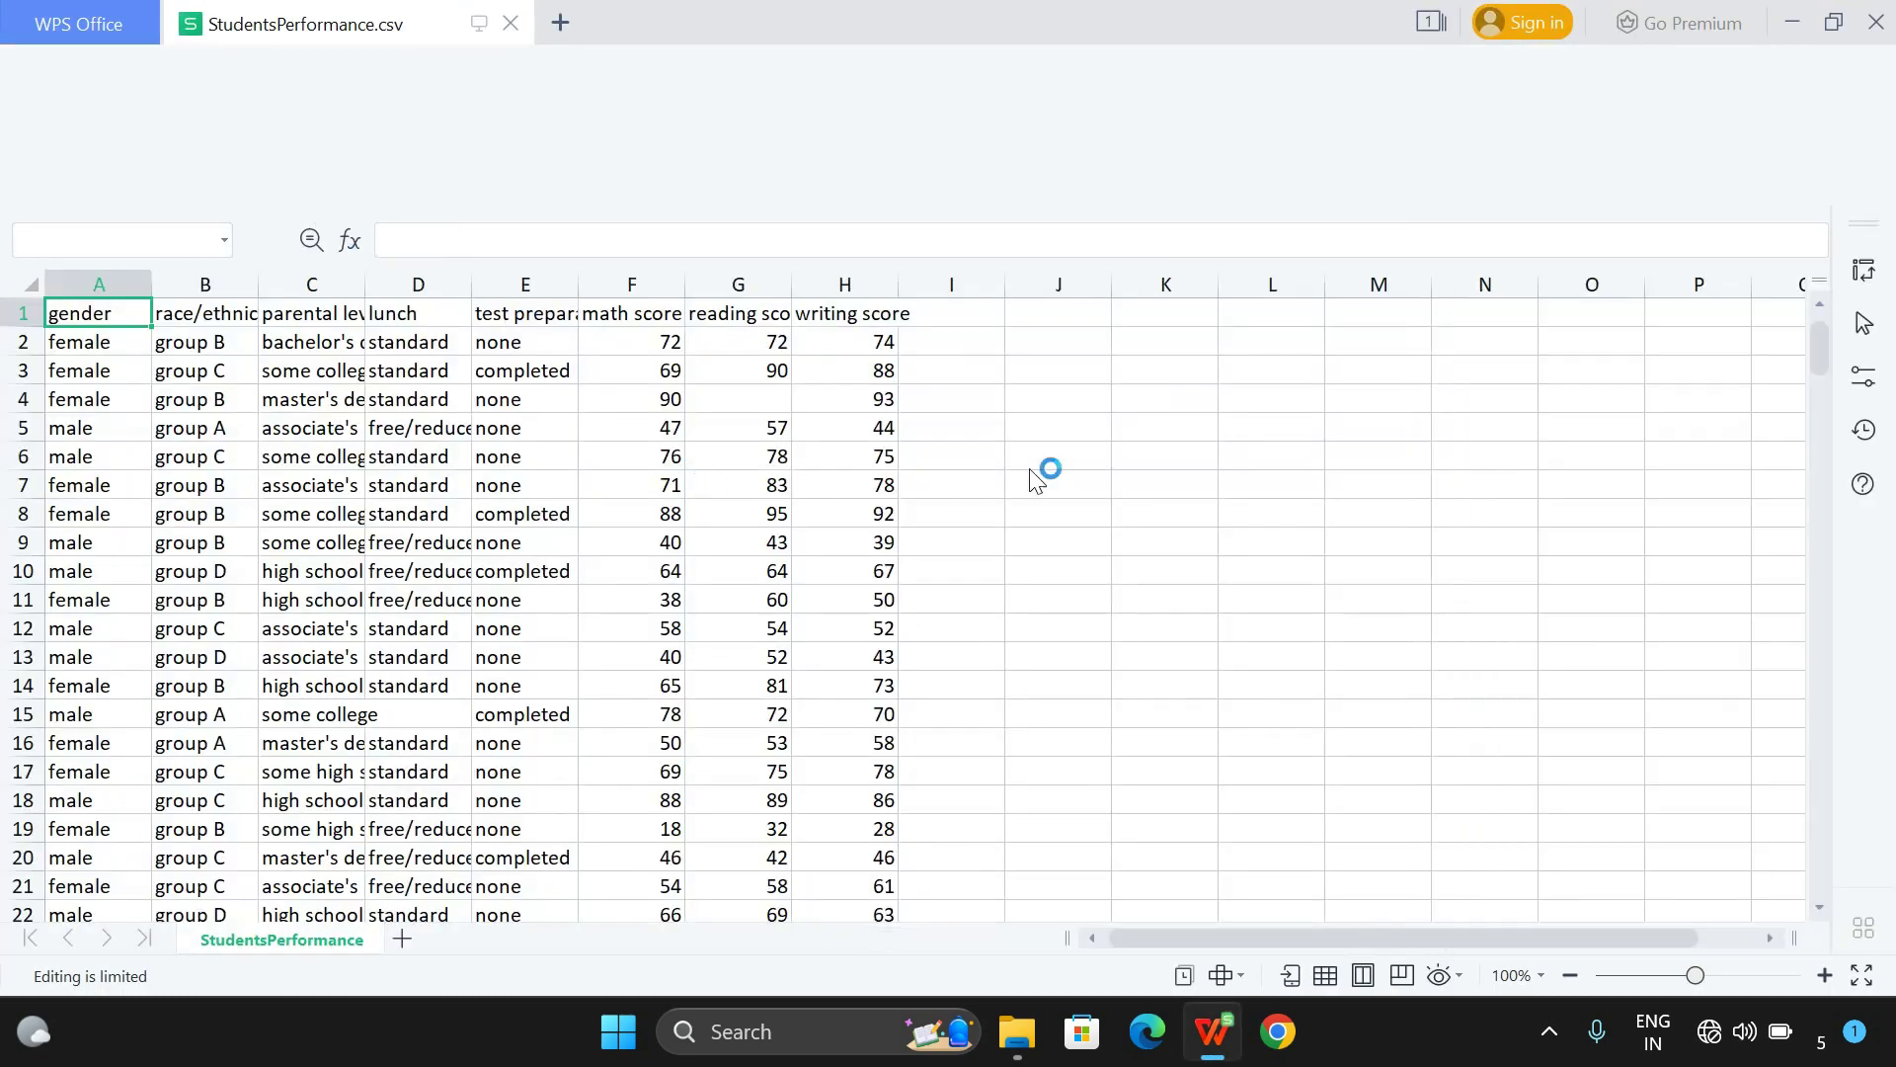
left_click_drag(153, 284, 126, 285)
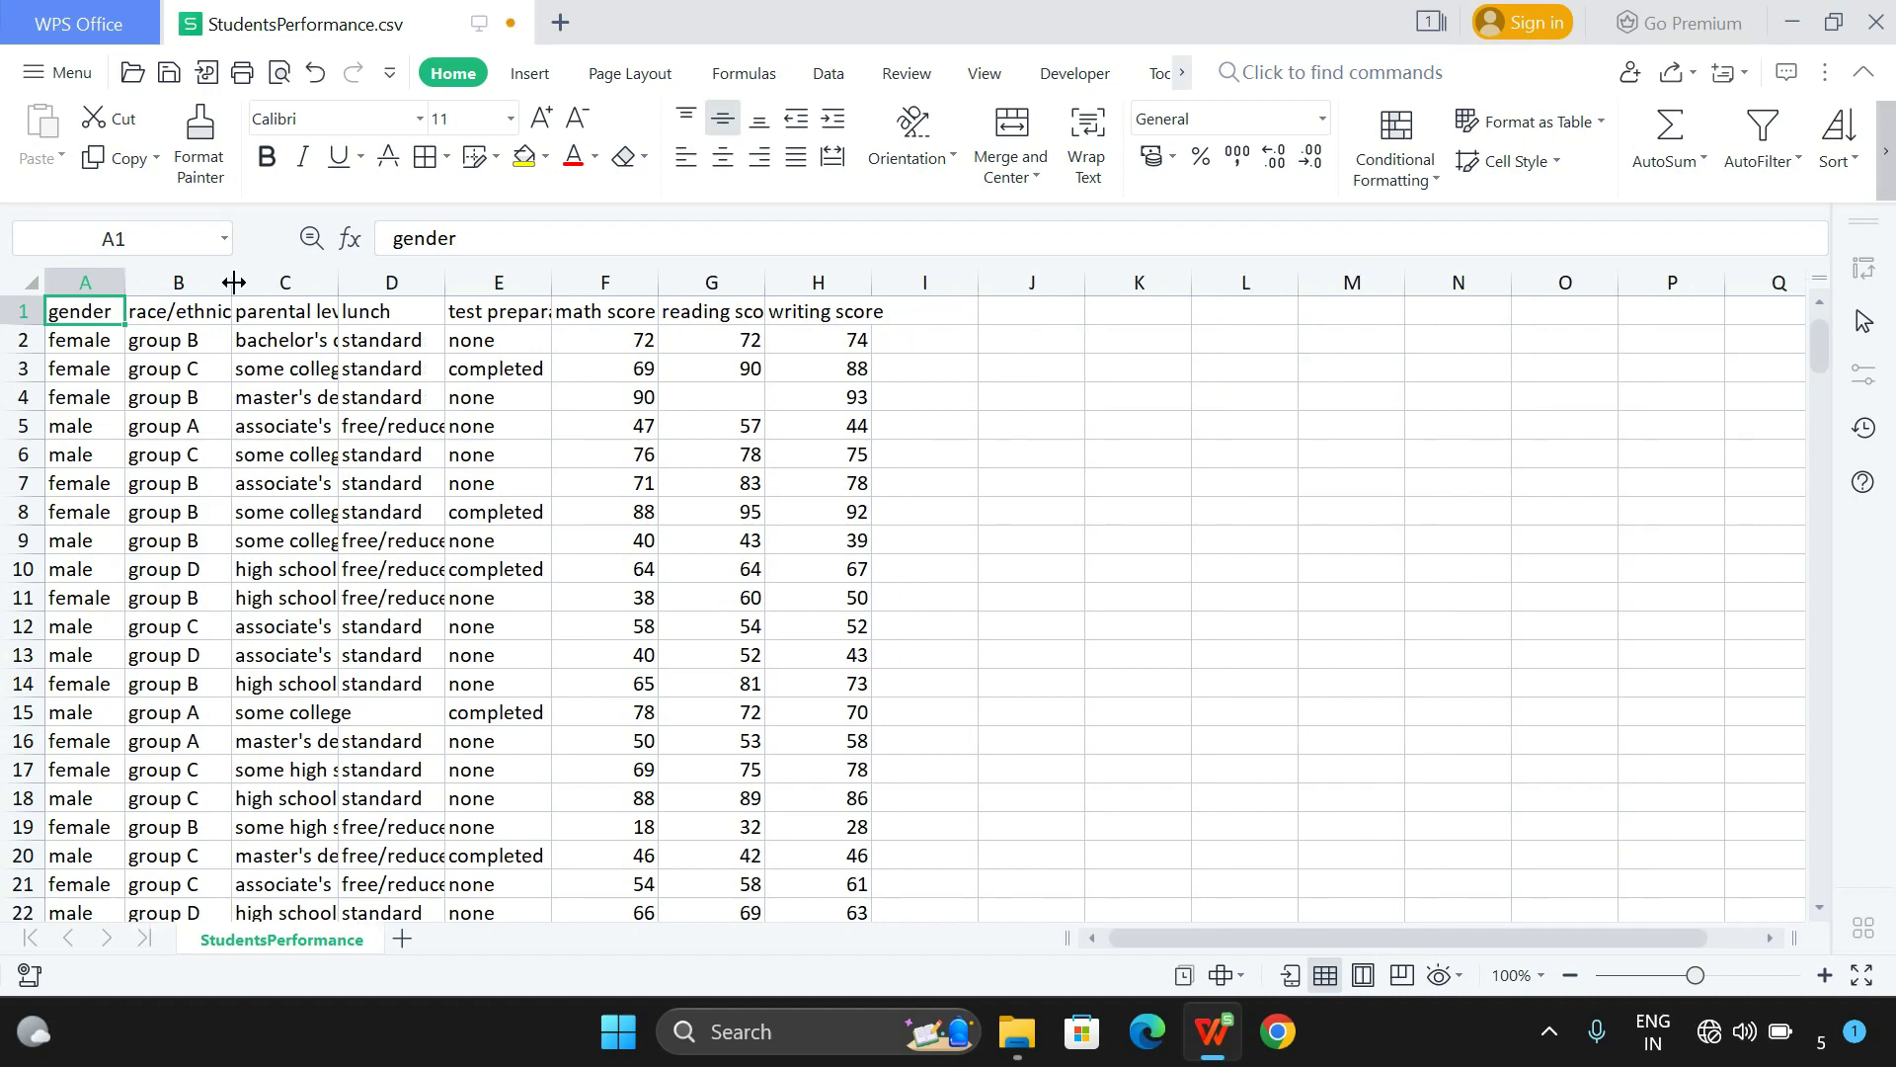
double_click(232, 282)
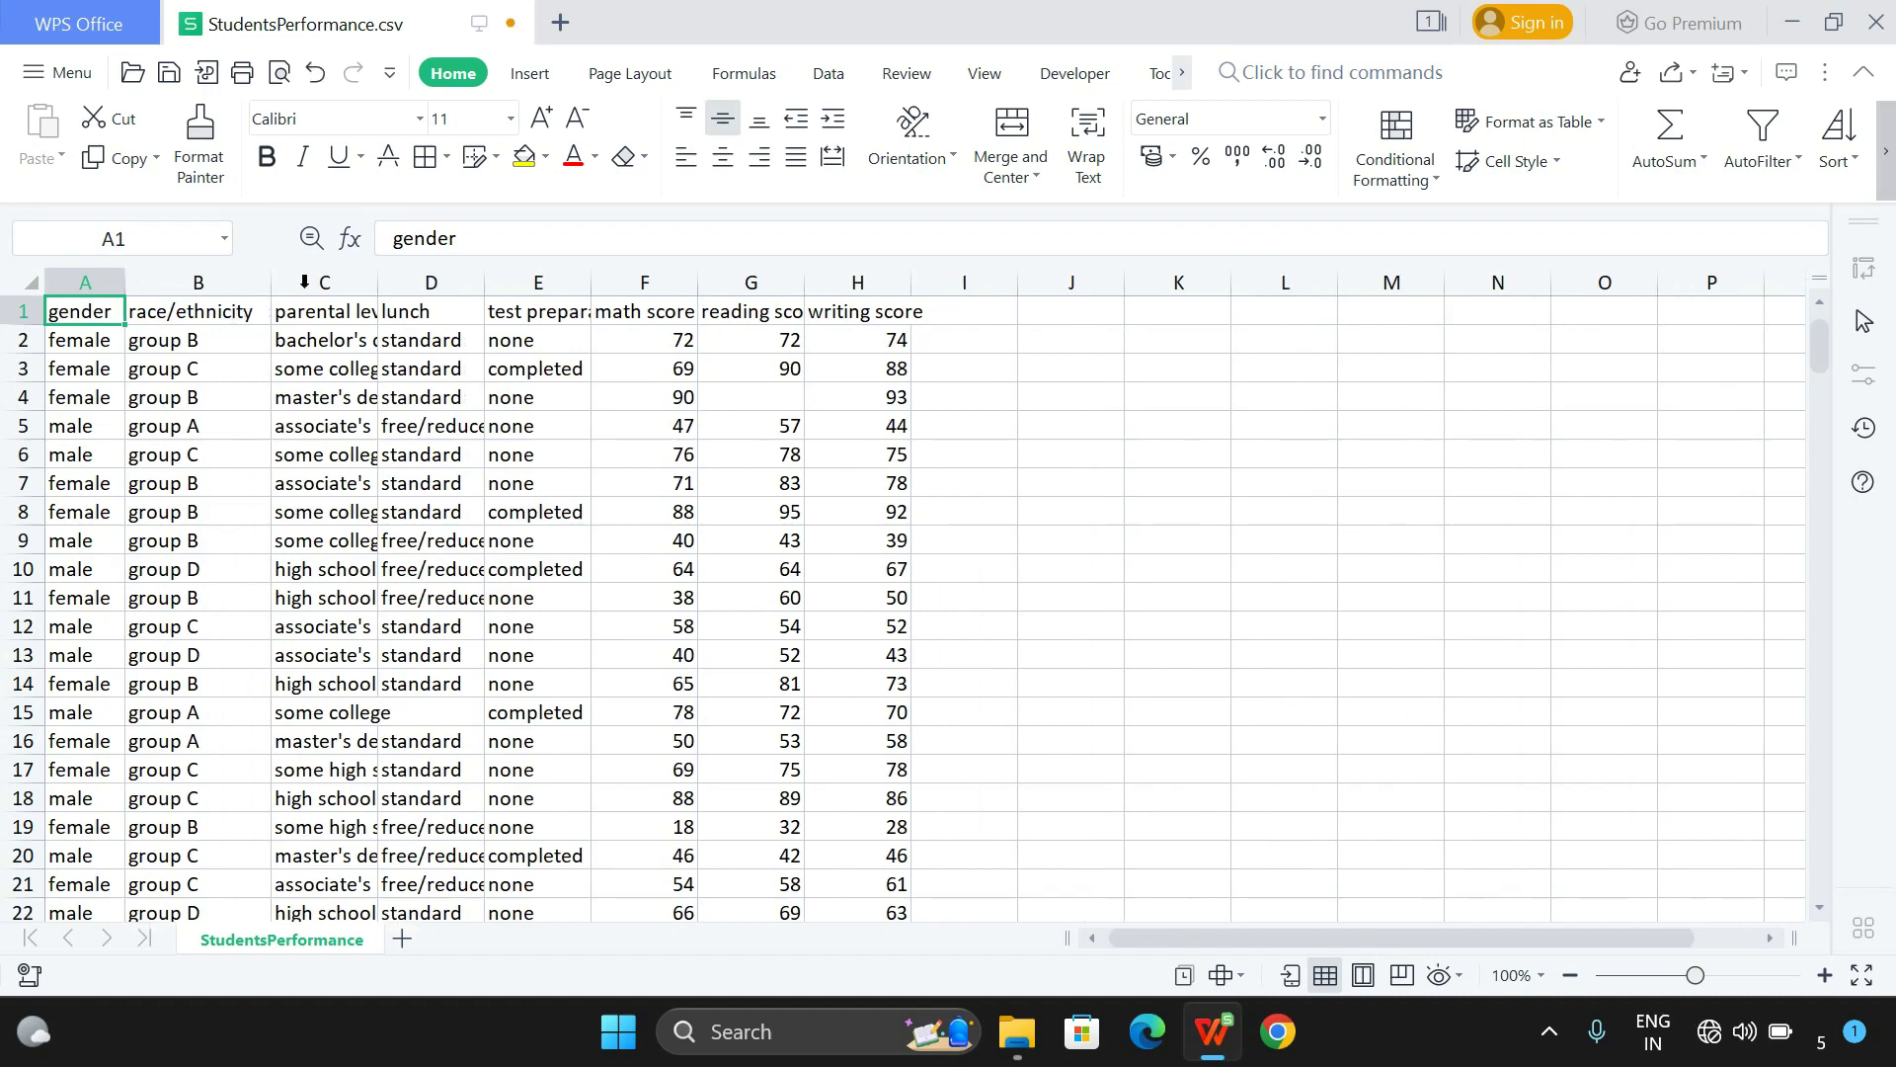
double_click(377, 282)
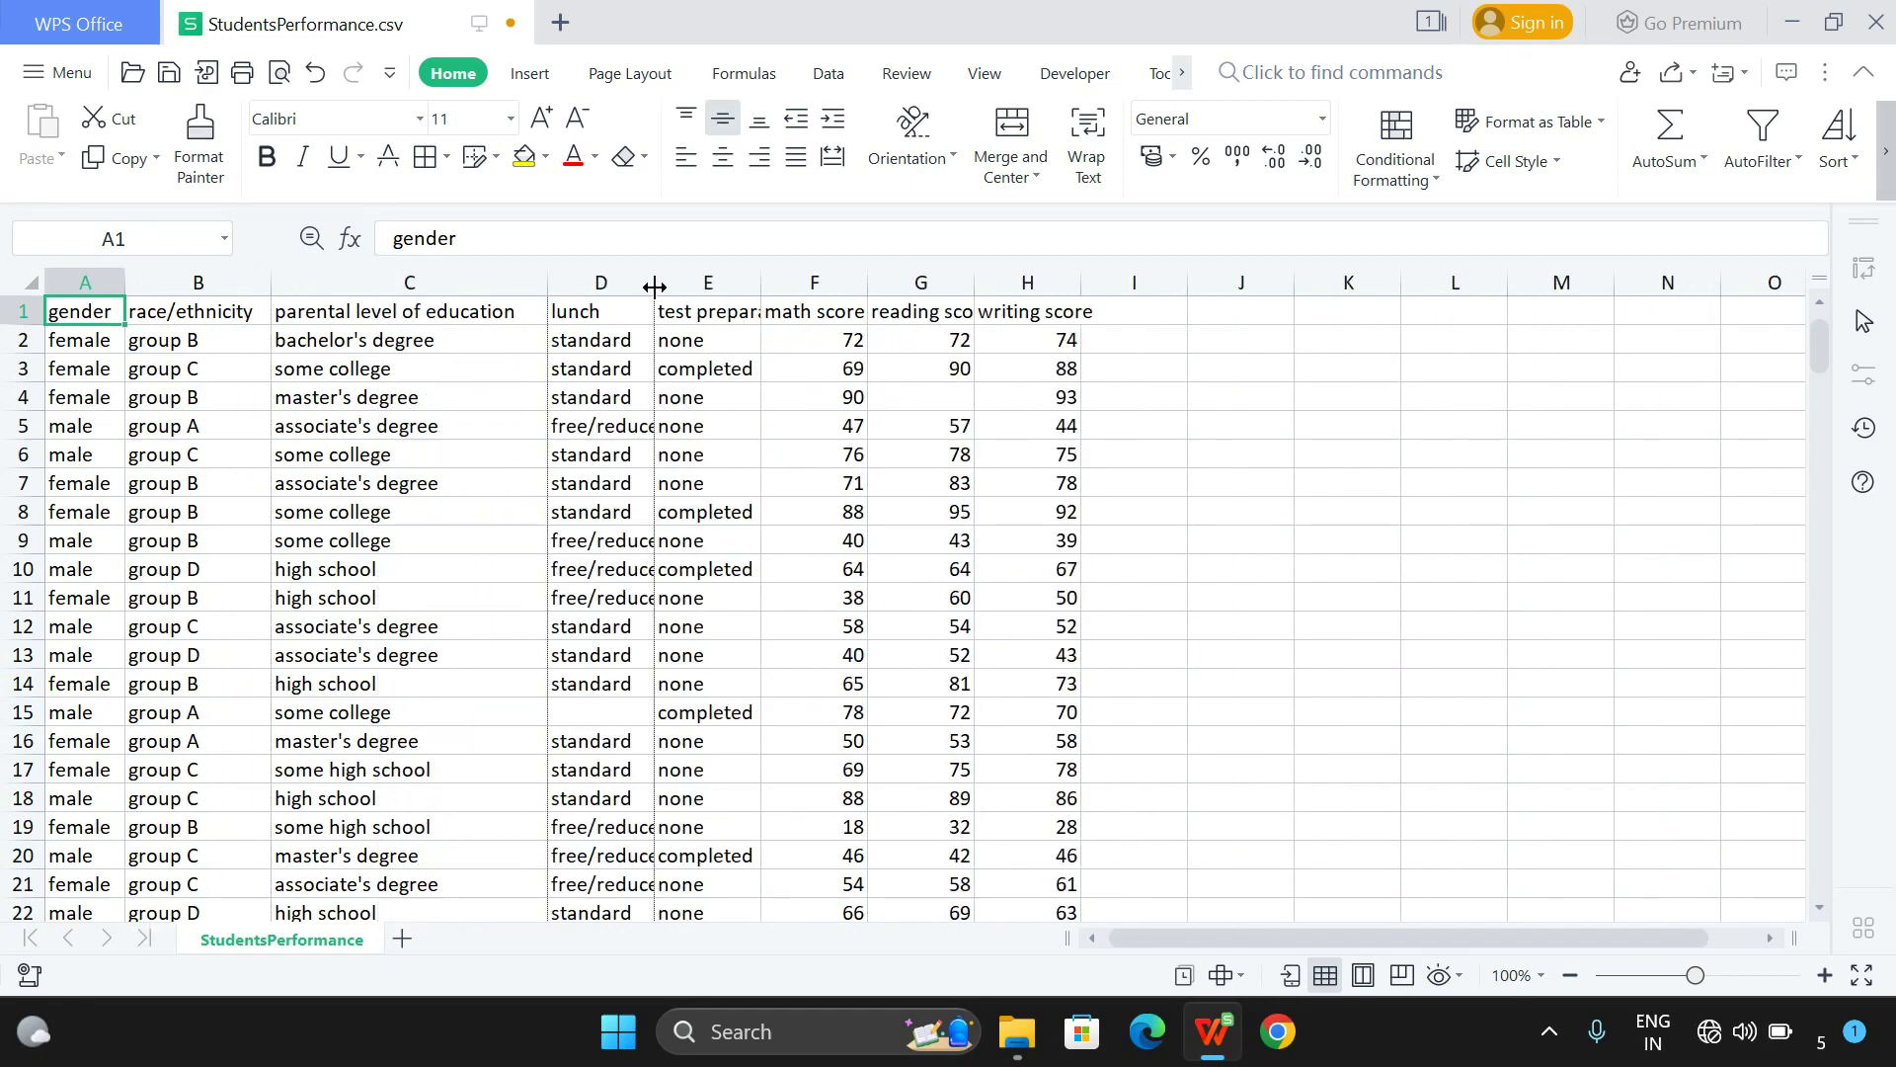
double_click(654, 282)
double_click(794, 283)
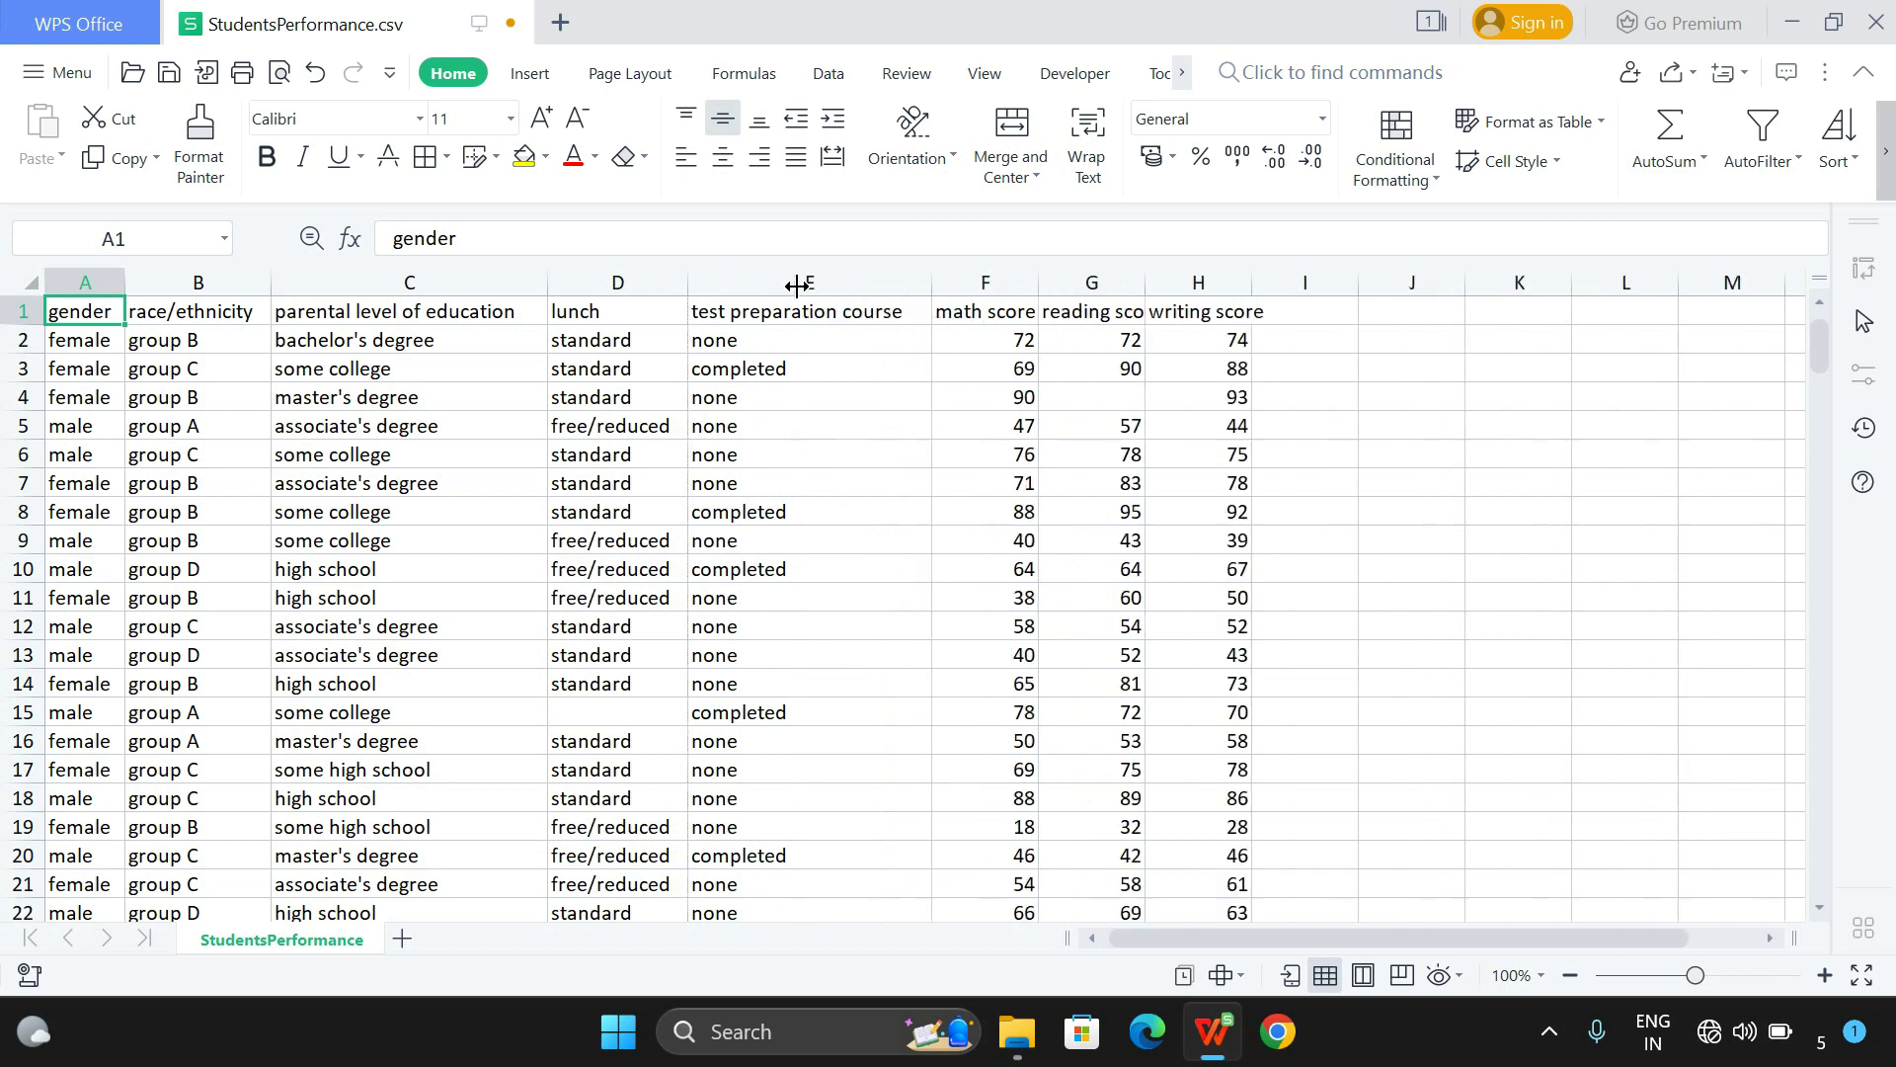
Step: AutoFit the math, reading and writing score columns F–H to their headings
left_click(1034, 277)
double_click(1037, 282)
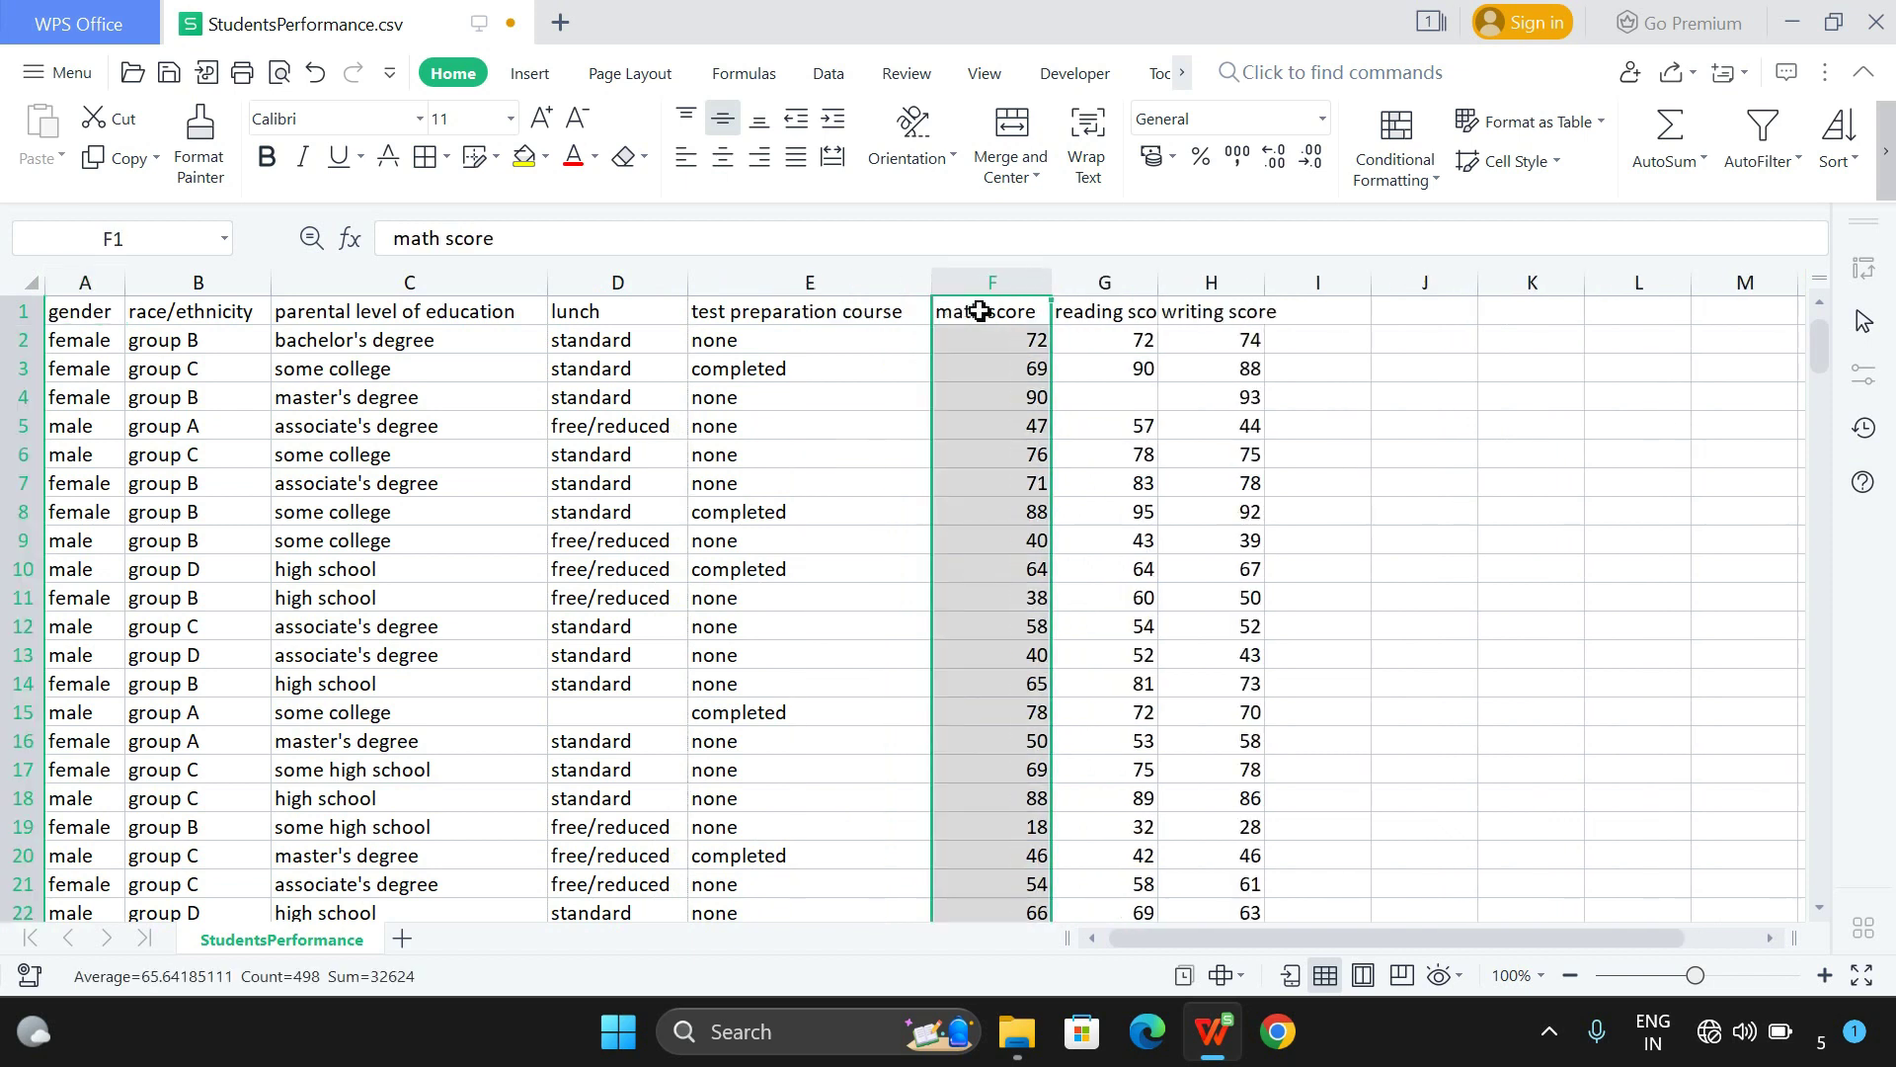
double_click(1157, 283)
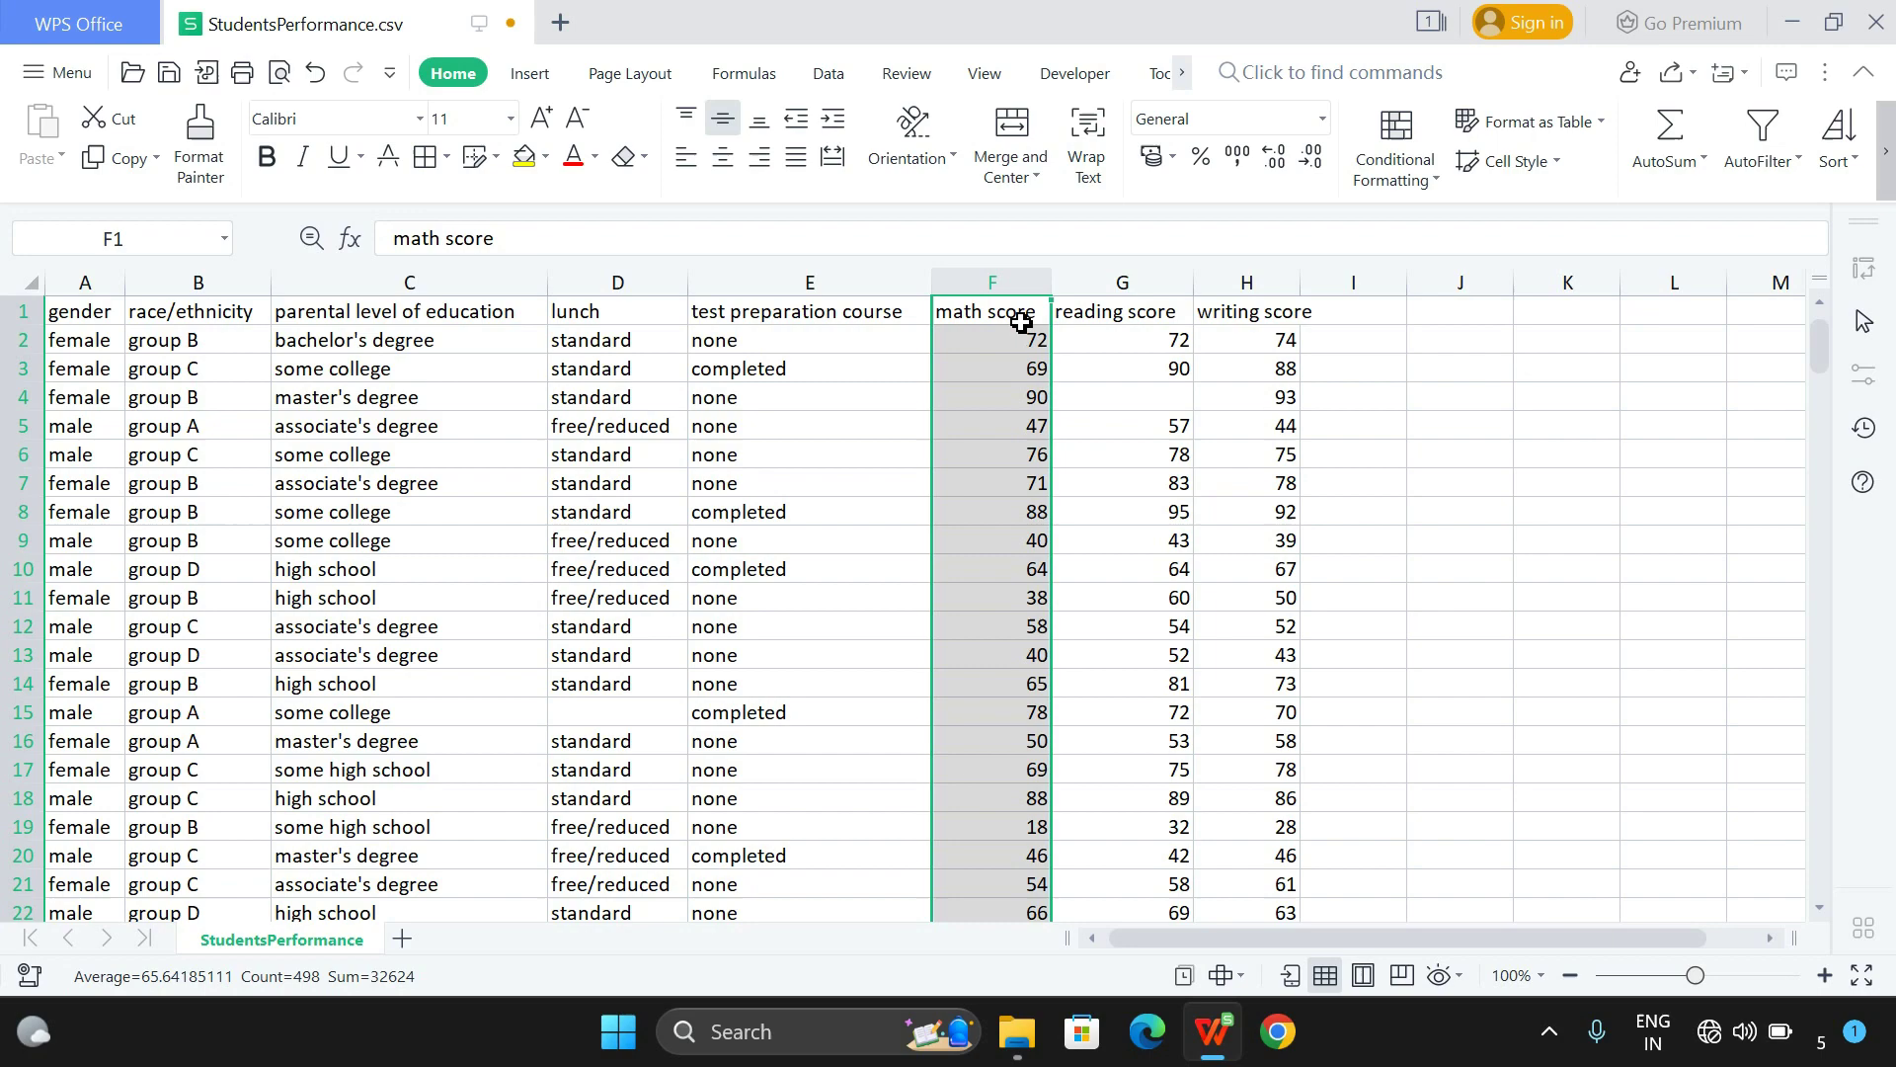
double_click(1301, 283)
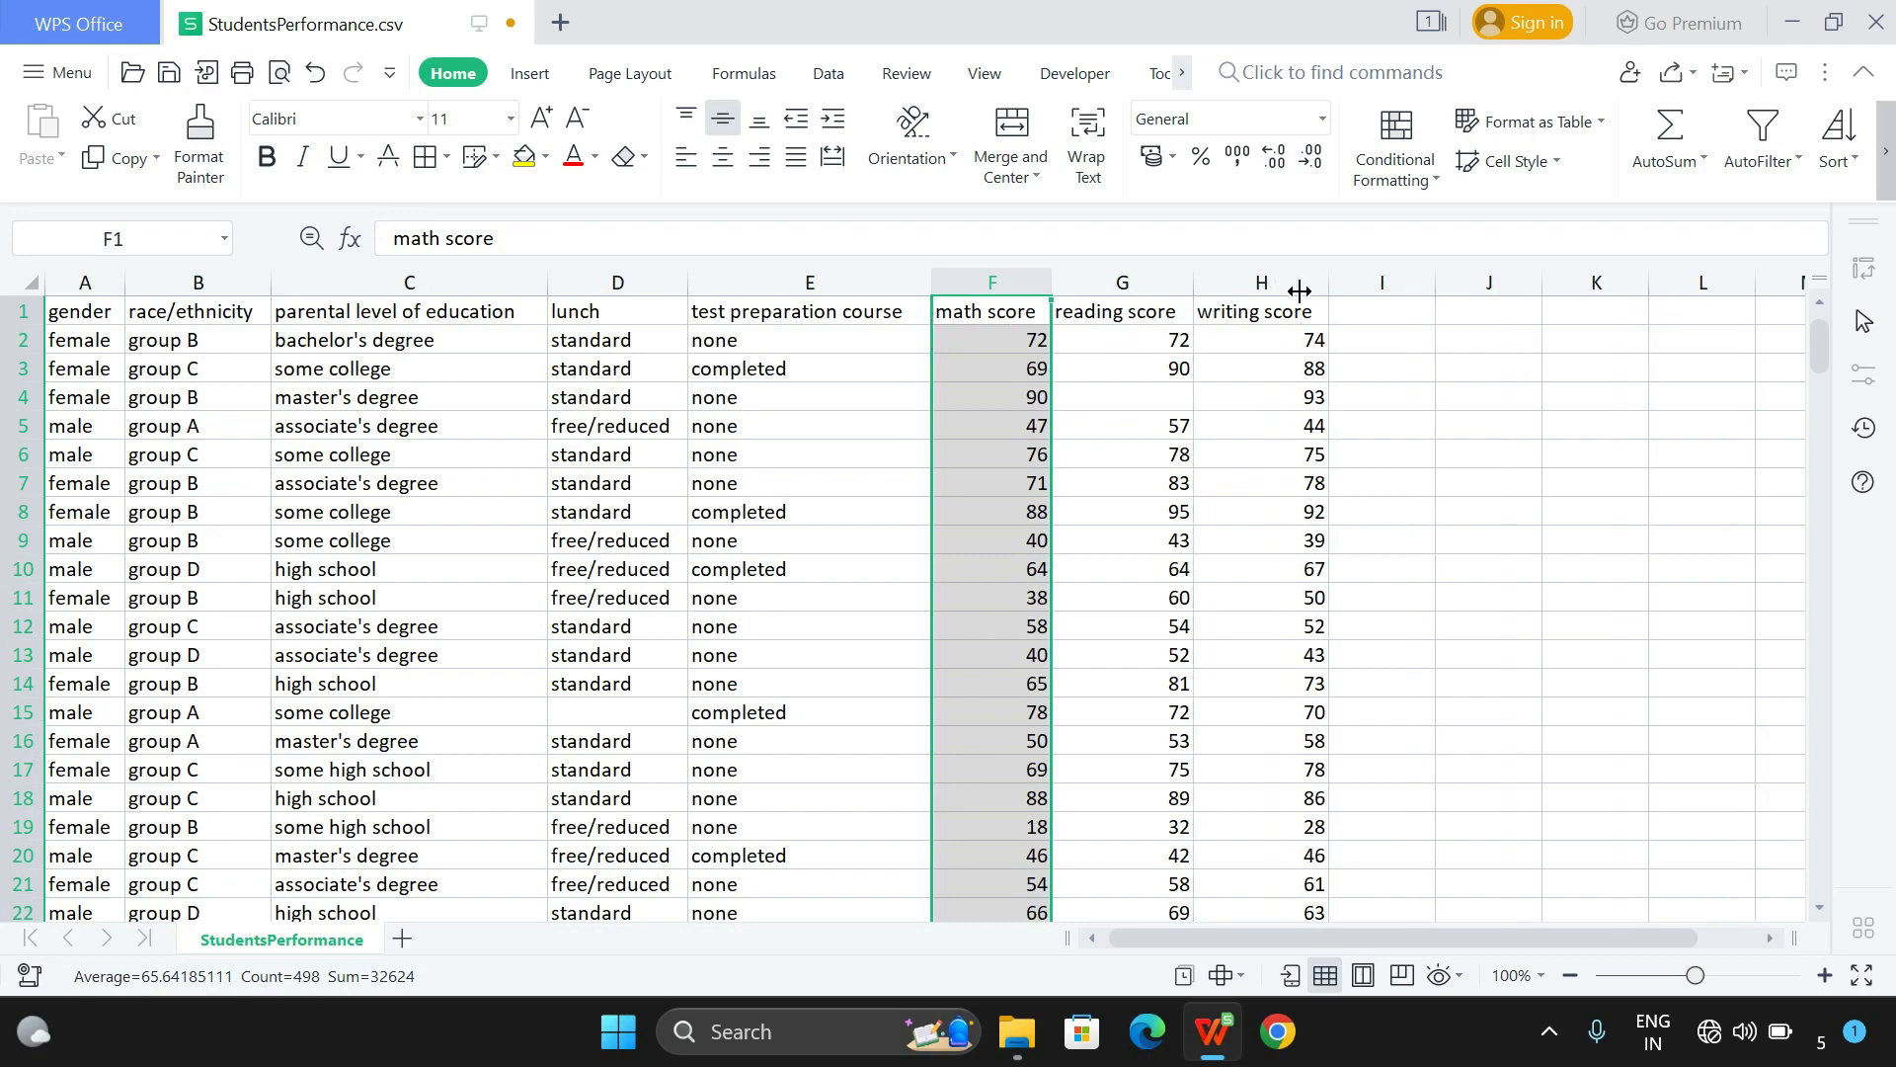
Step: Scroll down to the end of the student data and back up to the top
left_click_drag(1821, 346, 1827, 894)
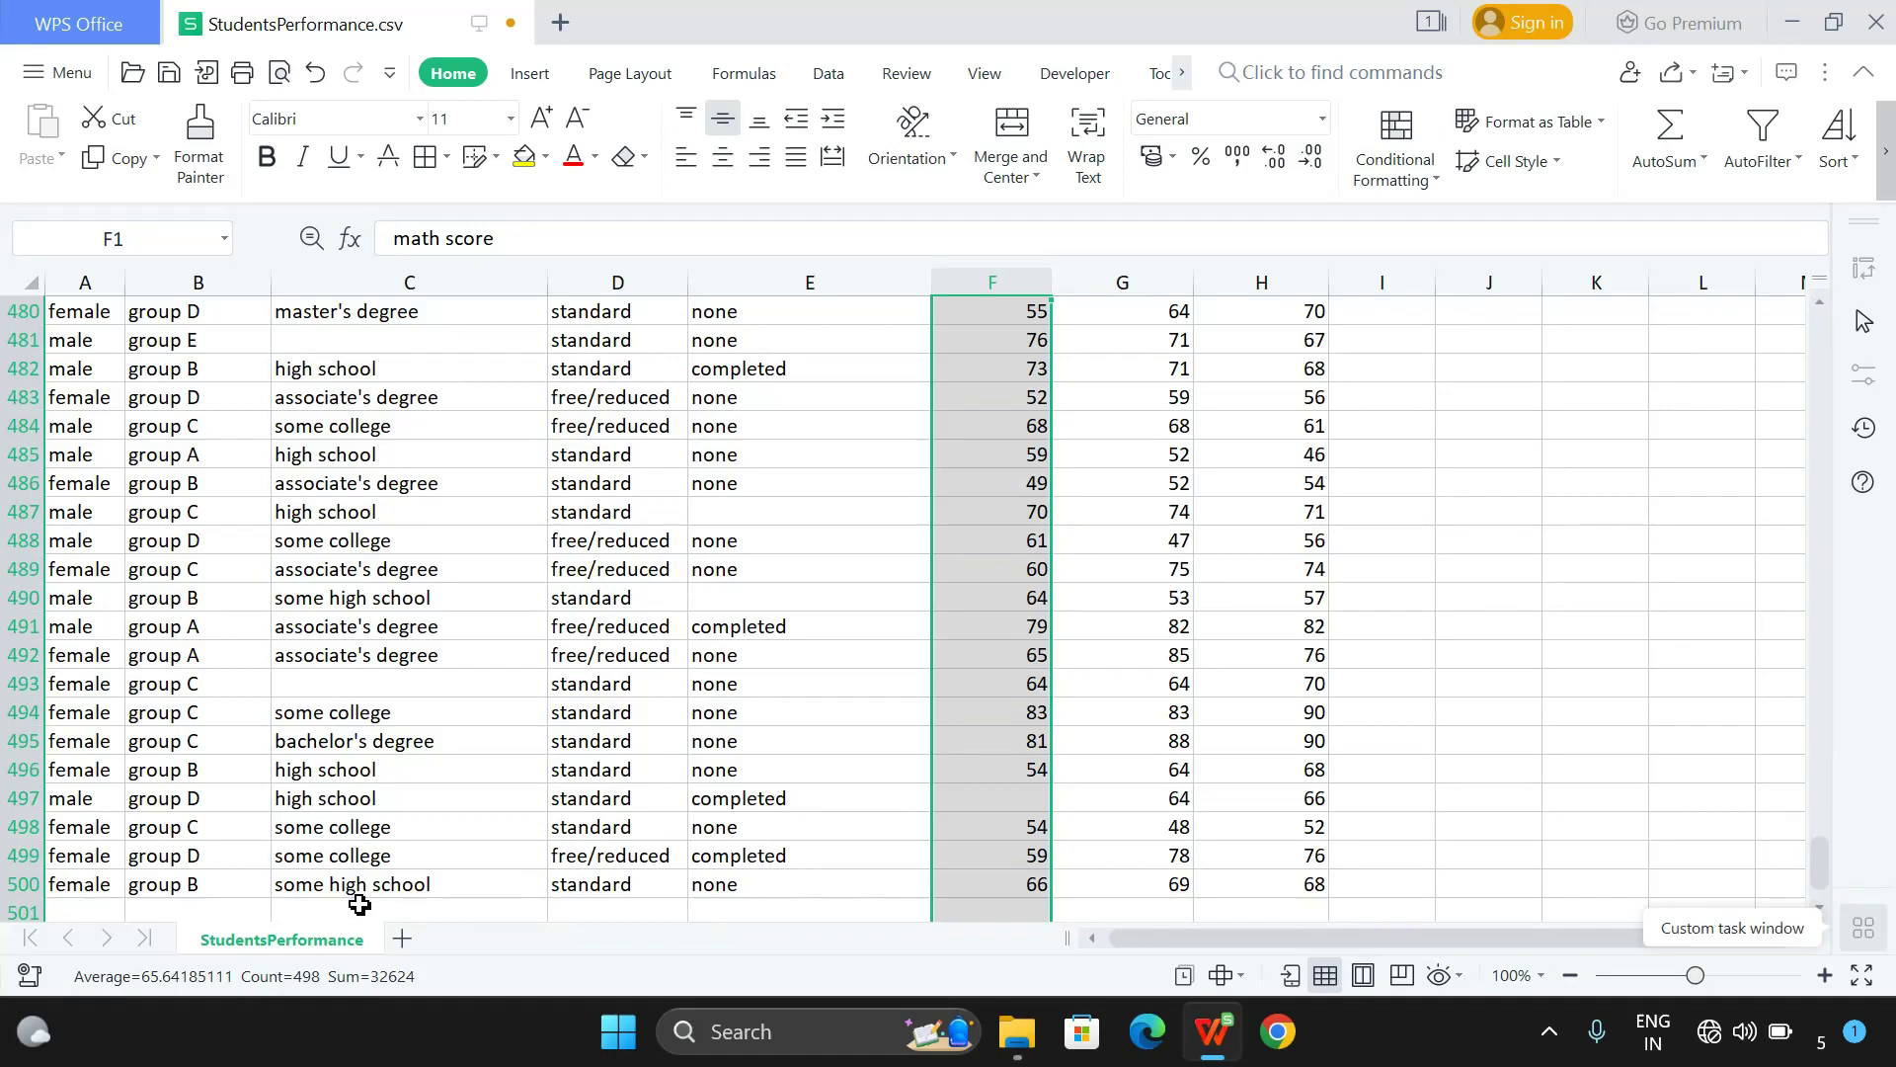
left_click(65, 907)
scroll(1186, 681, "up", 16)
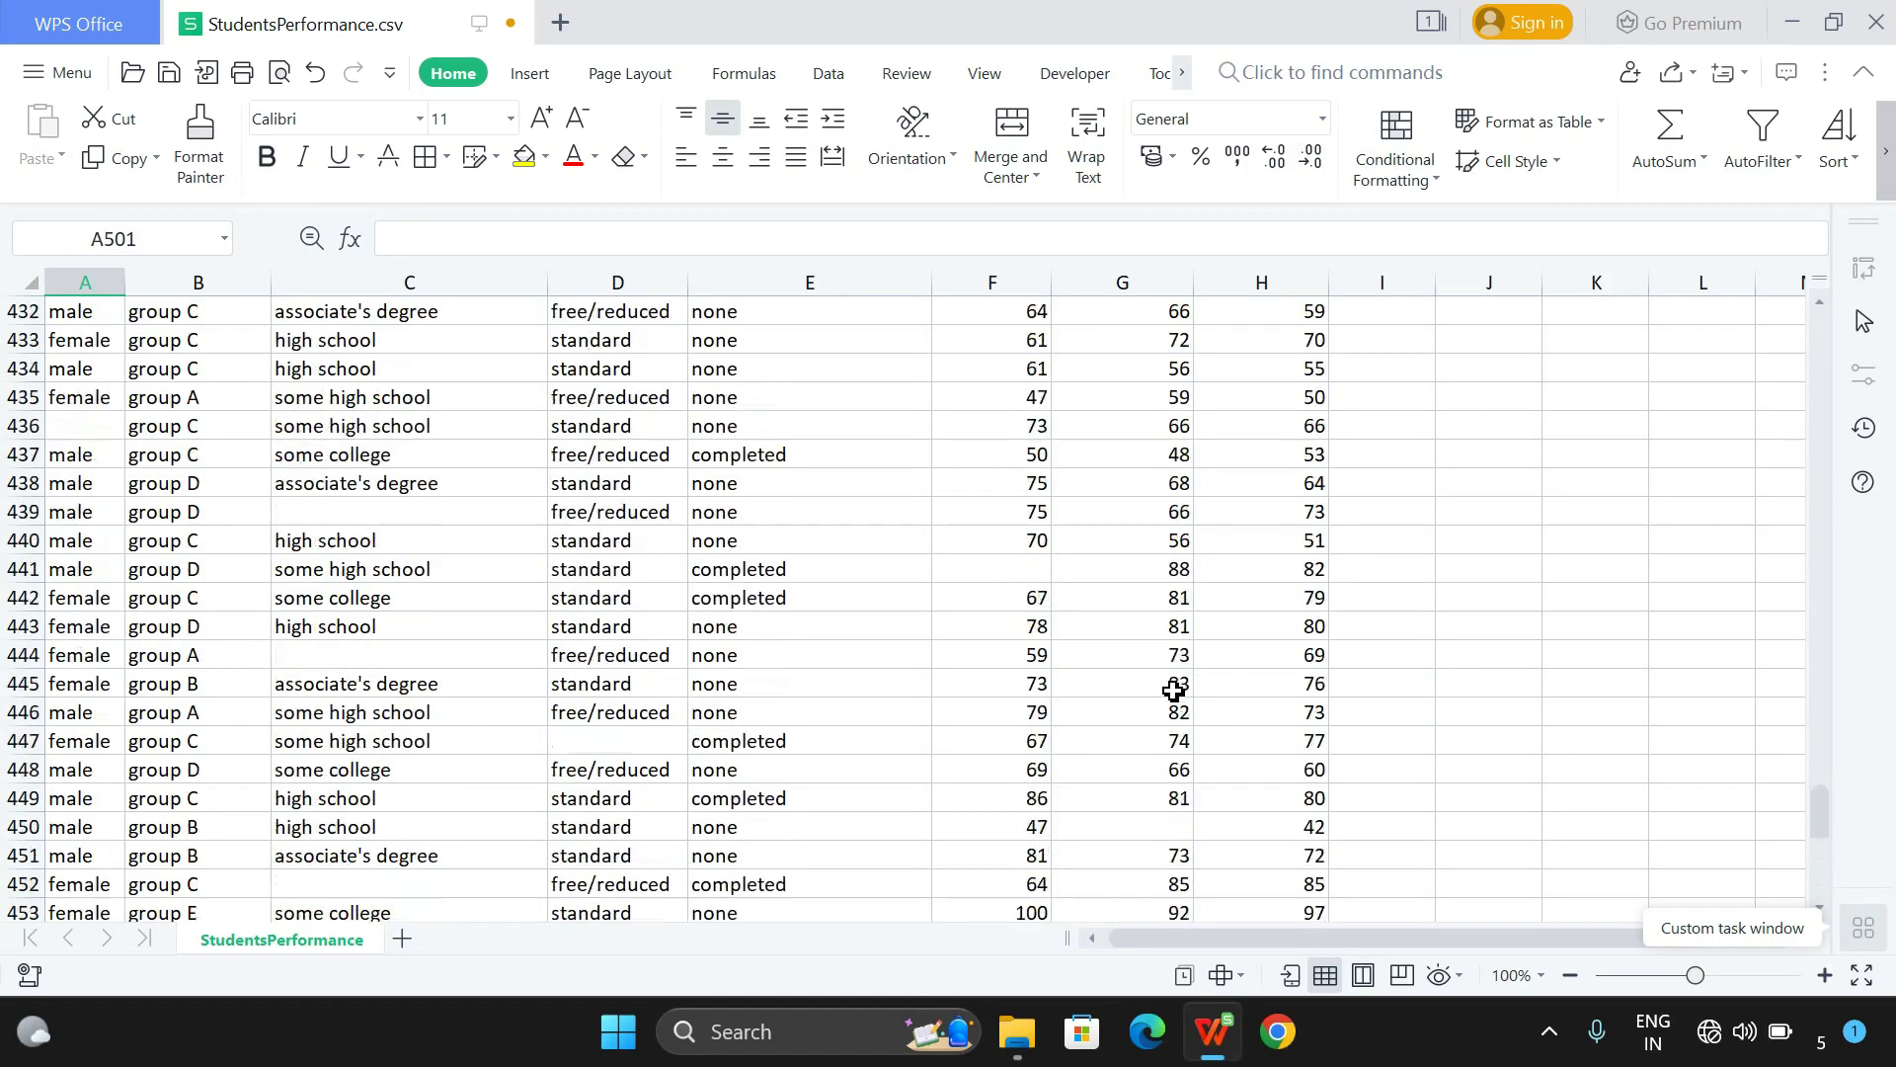
left_click_drag(1823, 805, 1808, 300)
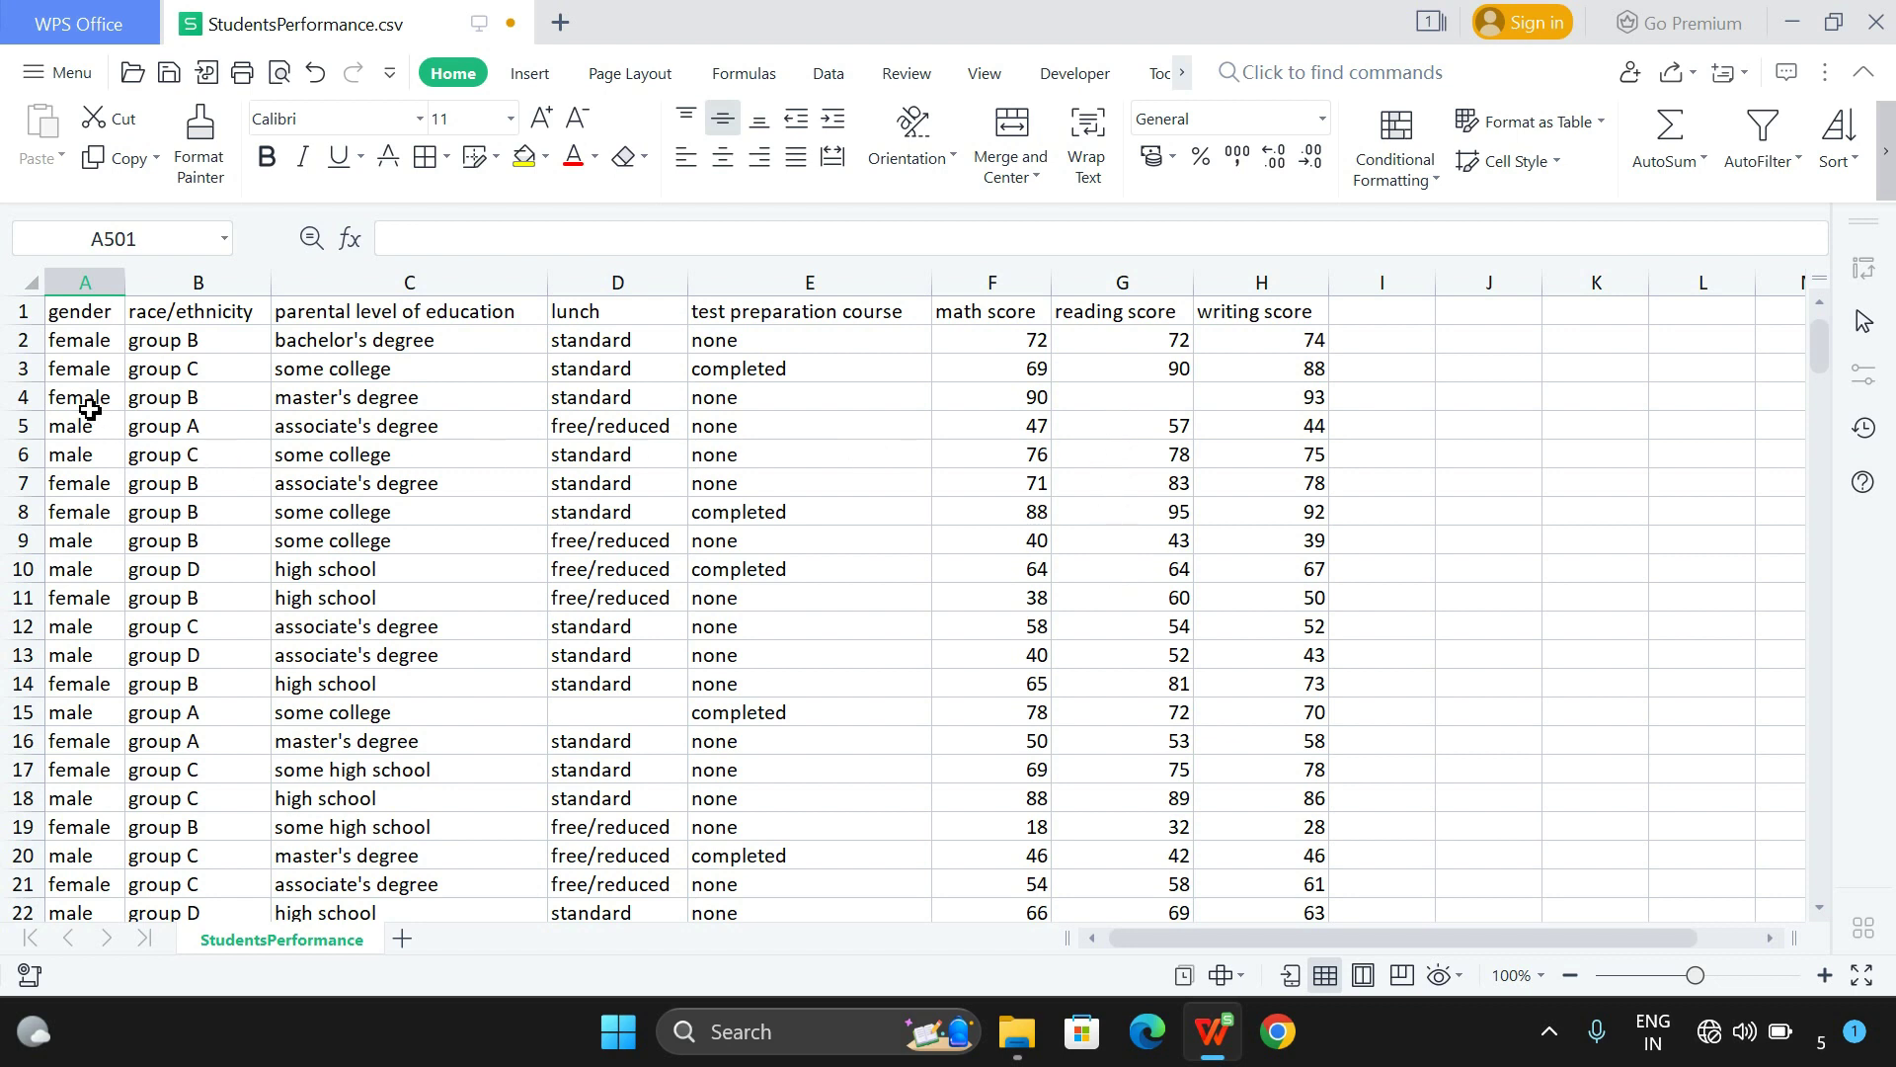
left_click_drag(89, 399, 975, 388)
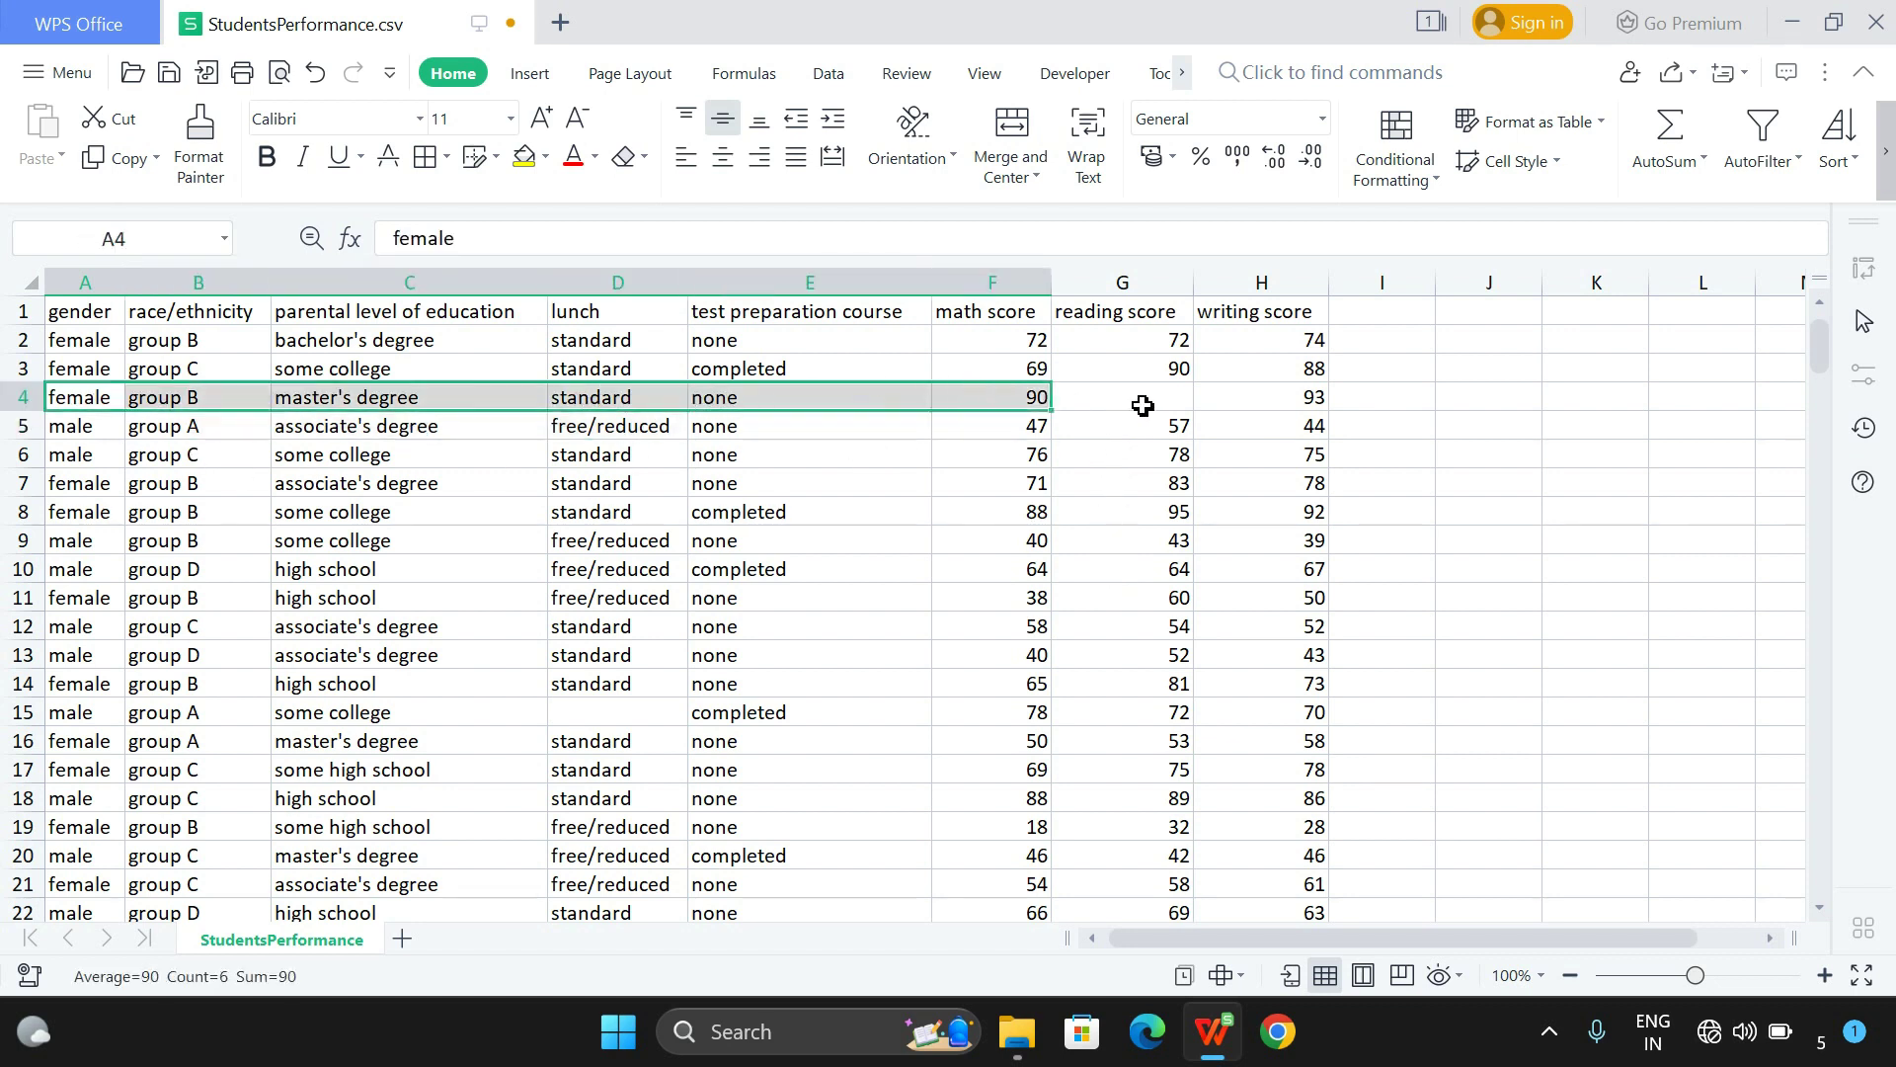
left_click(1151, 391)
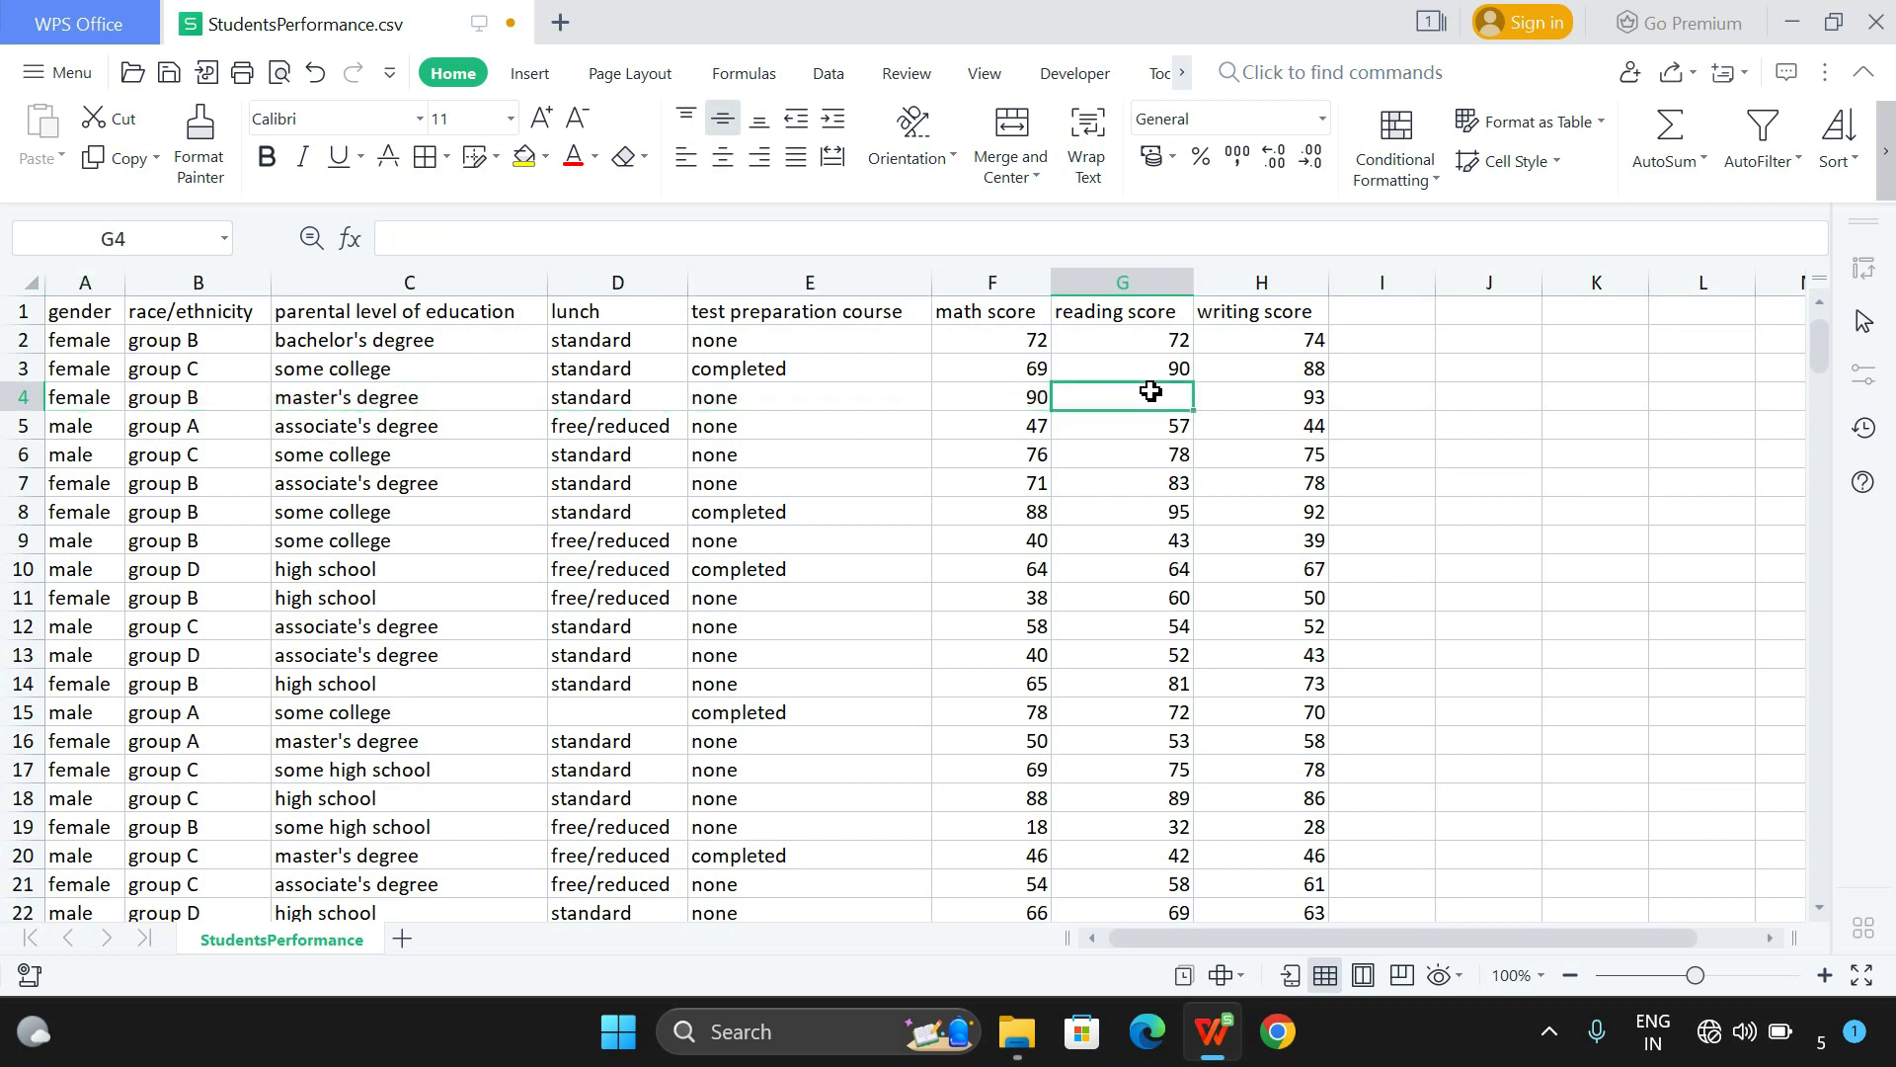
left_click(34, 719)
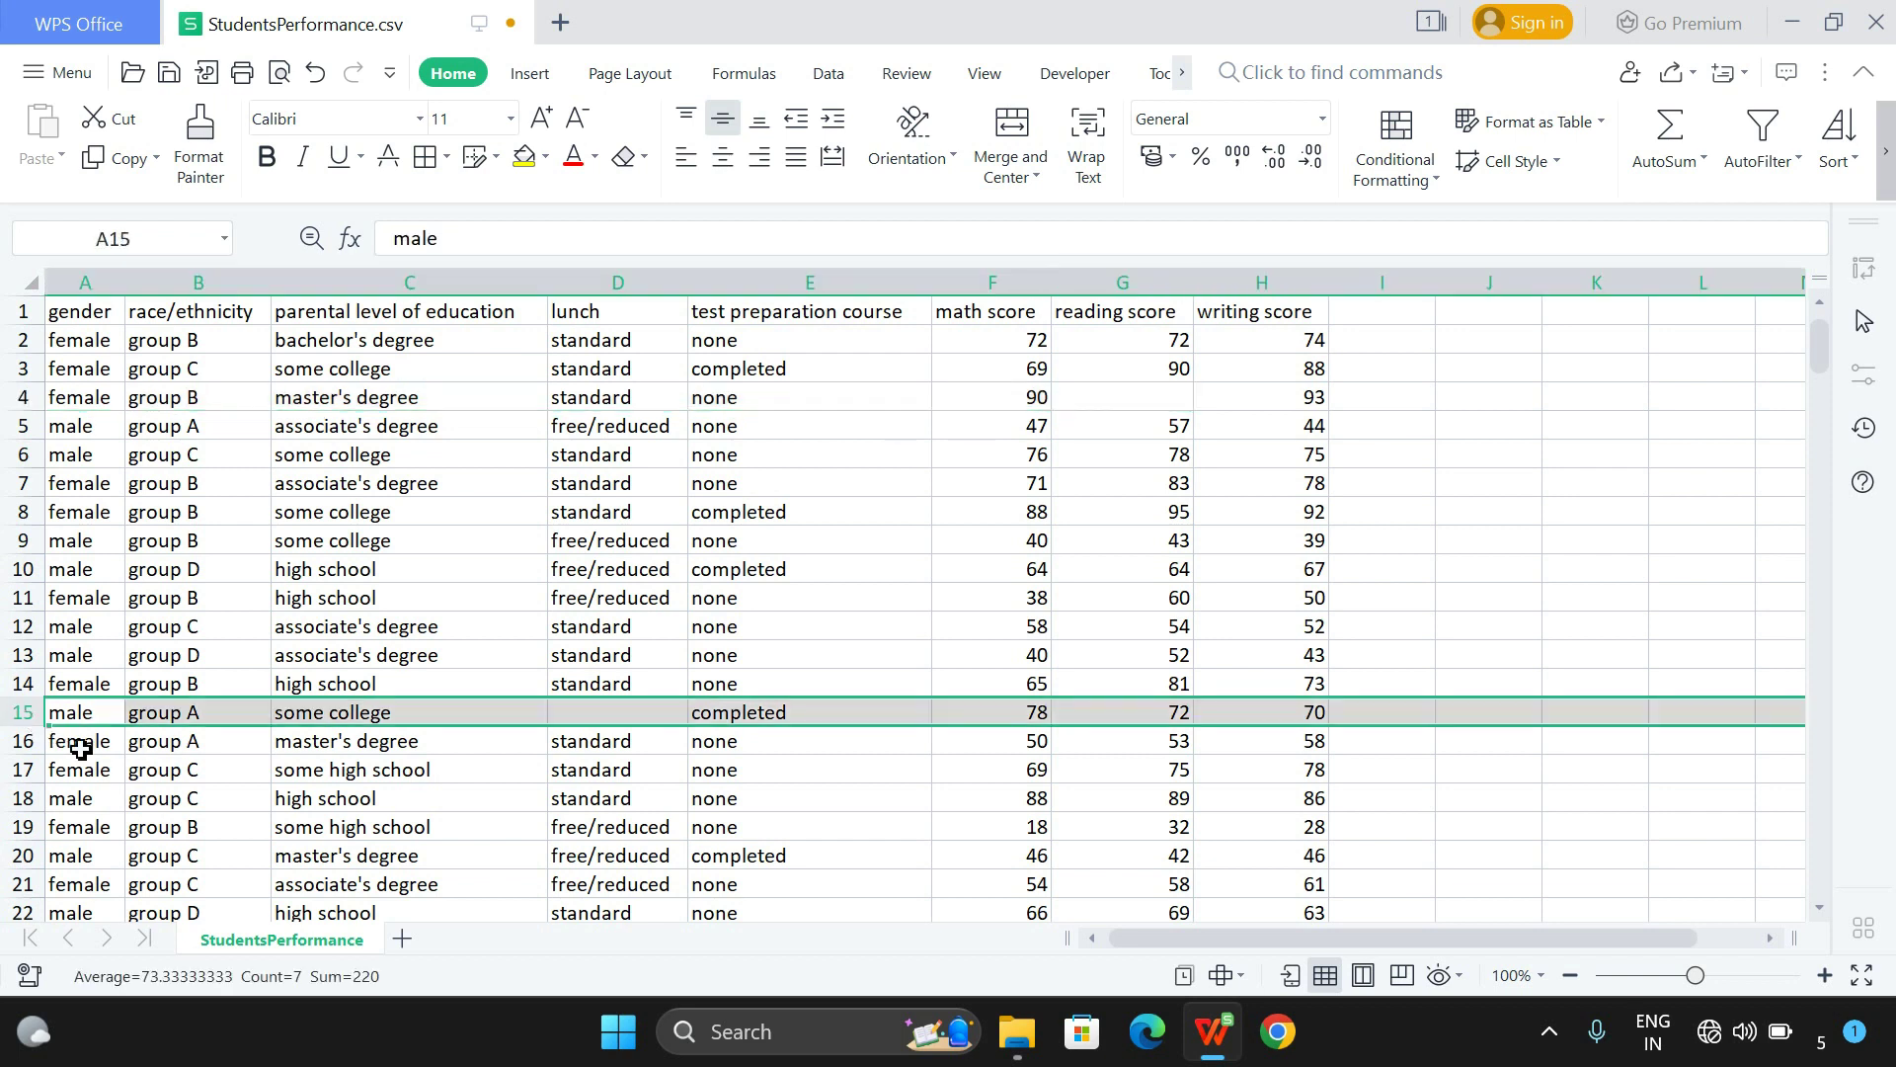
left_click(589, 716)
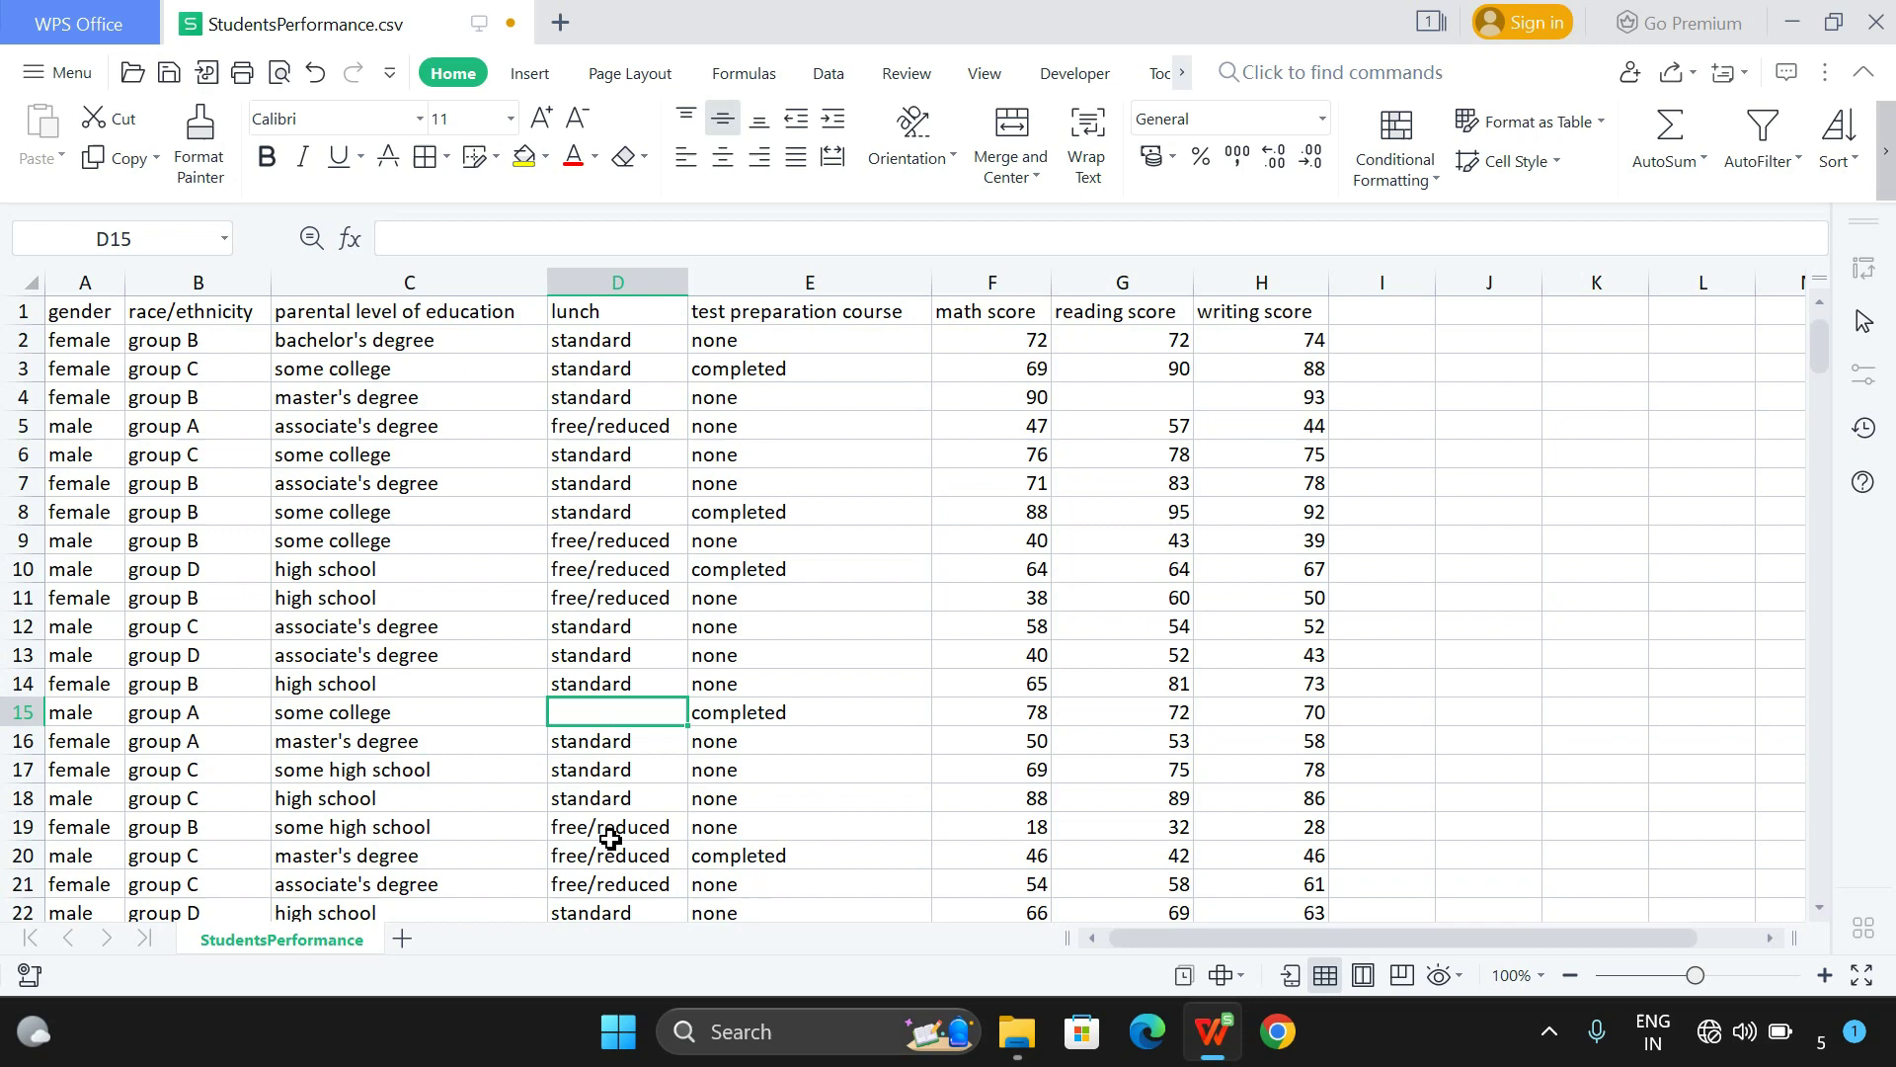
scroll(633, 722, "down", 2)
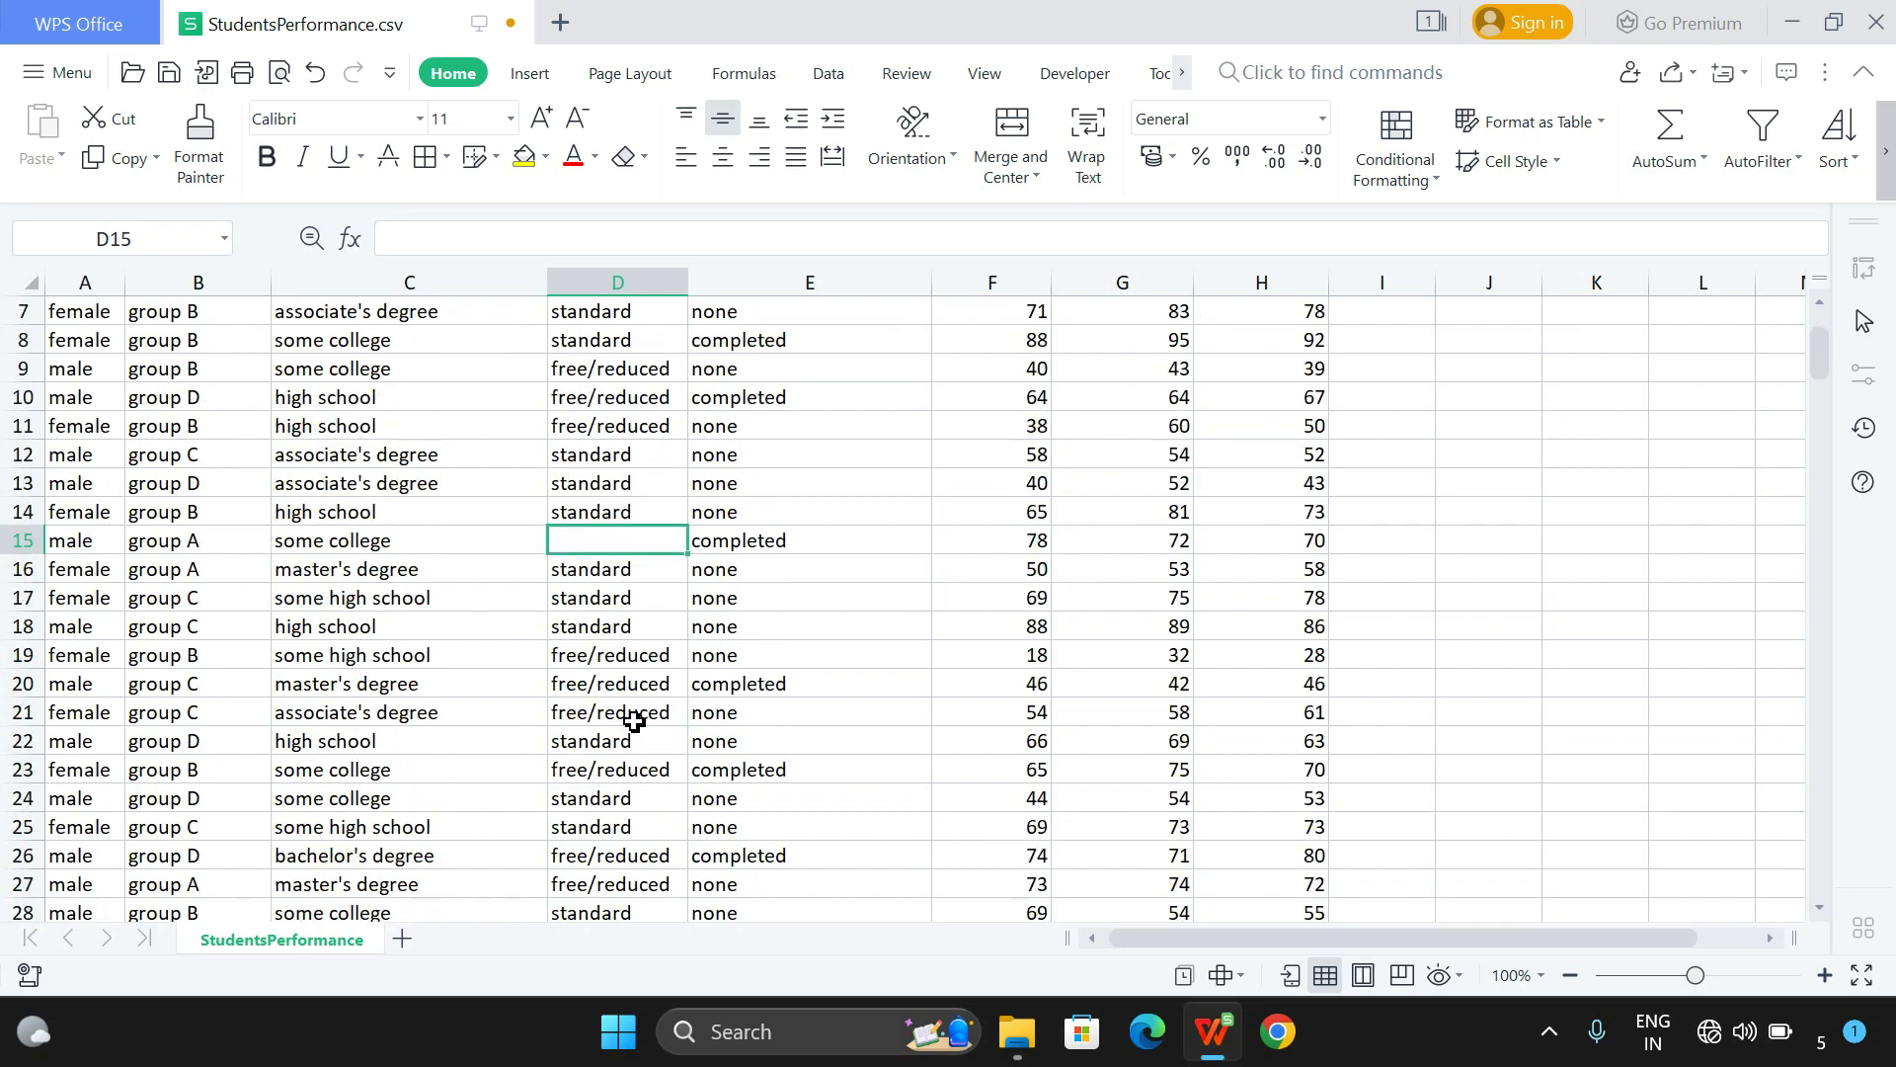
scroll(633, 721, "down", 3)
scroll(634, 722, "down", 3)
scroll(633, 722, "down", 5)
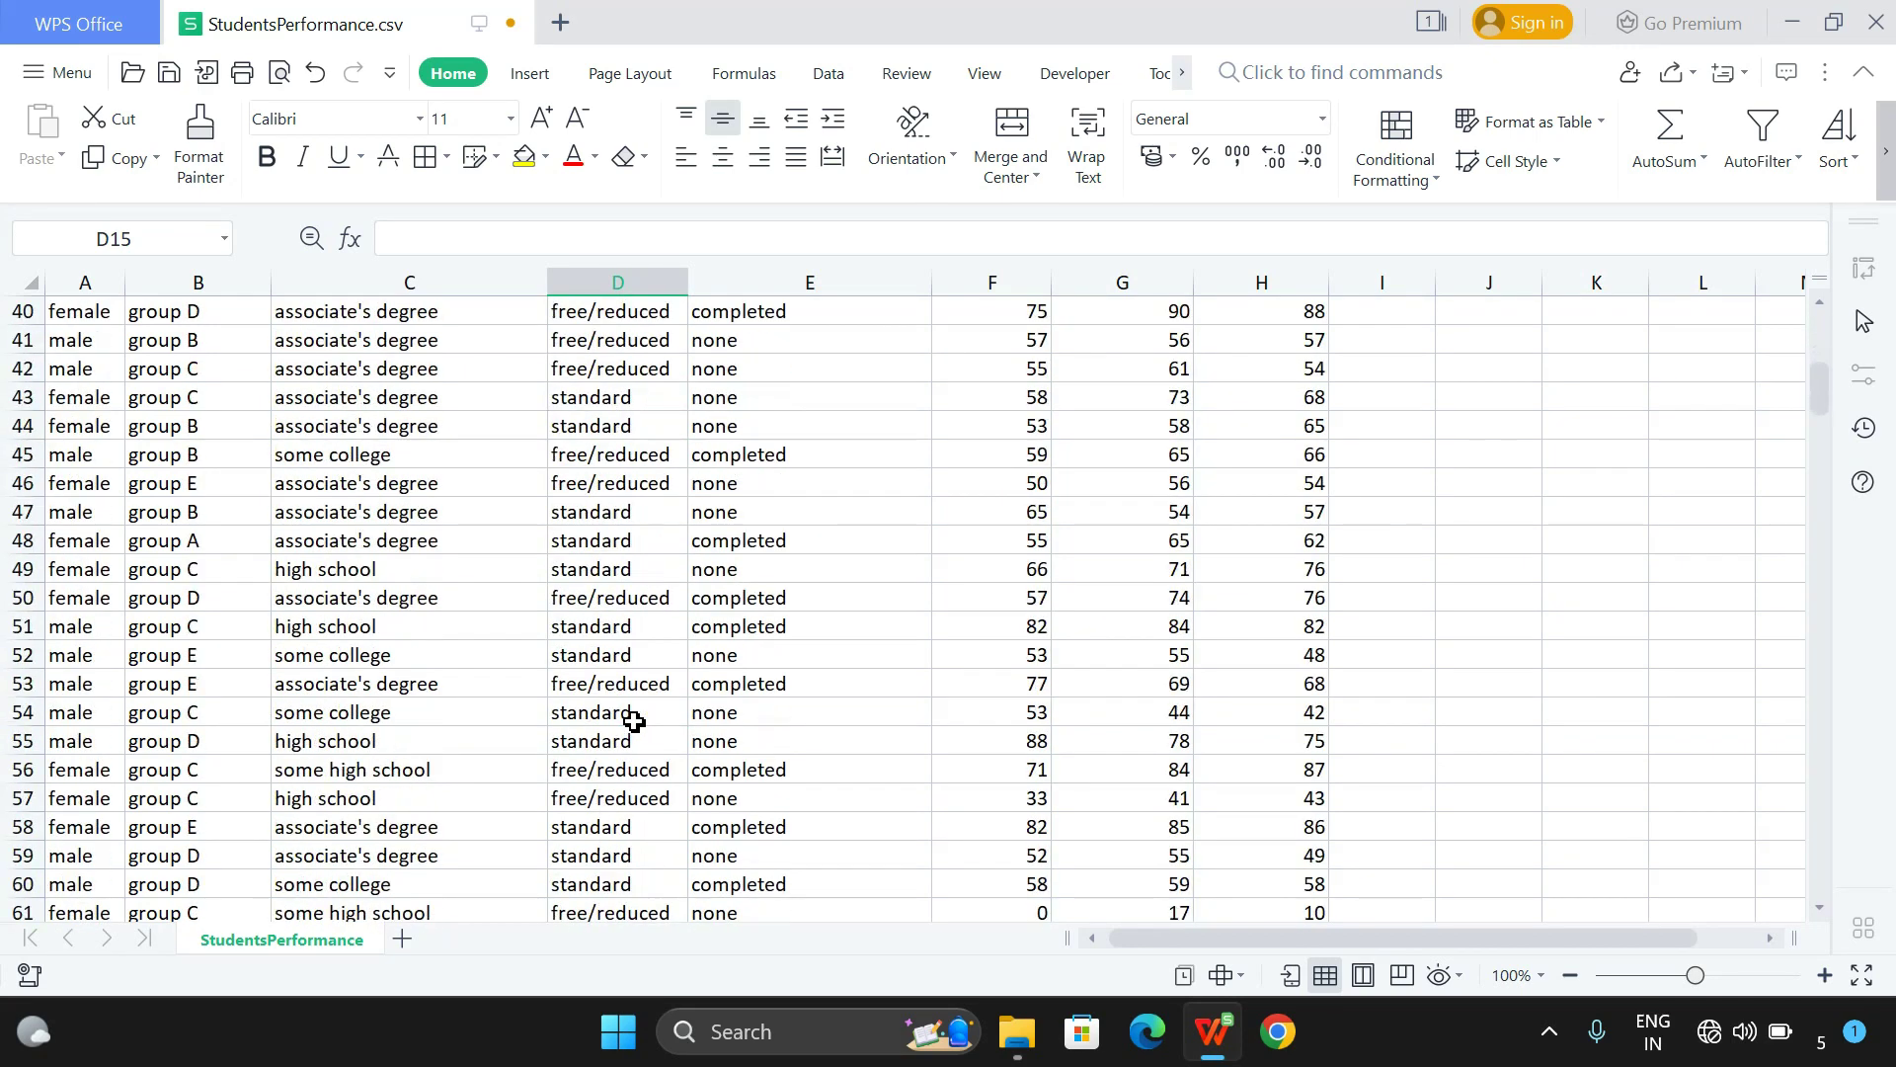
scroll(633, 722, "down", 4)
scroll(633, 722, "down", 1)
left_click(435, 565)
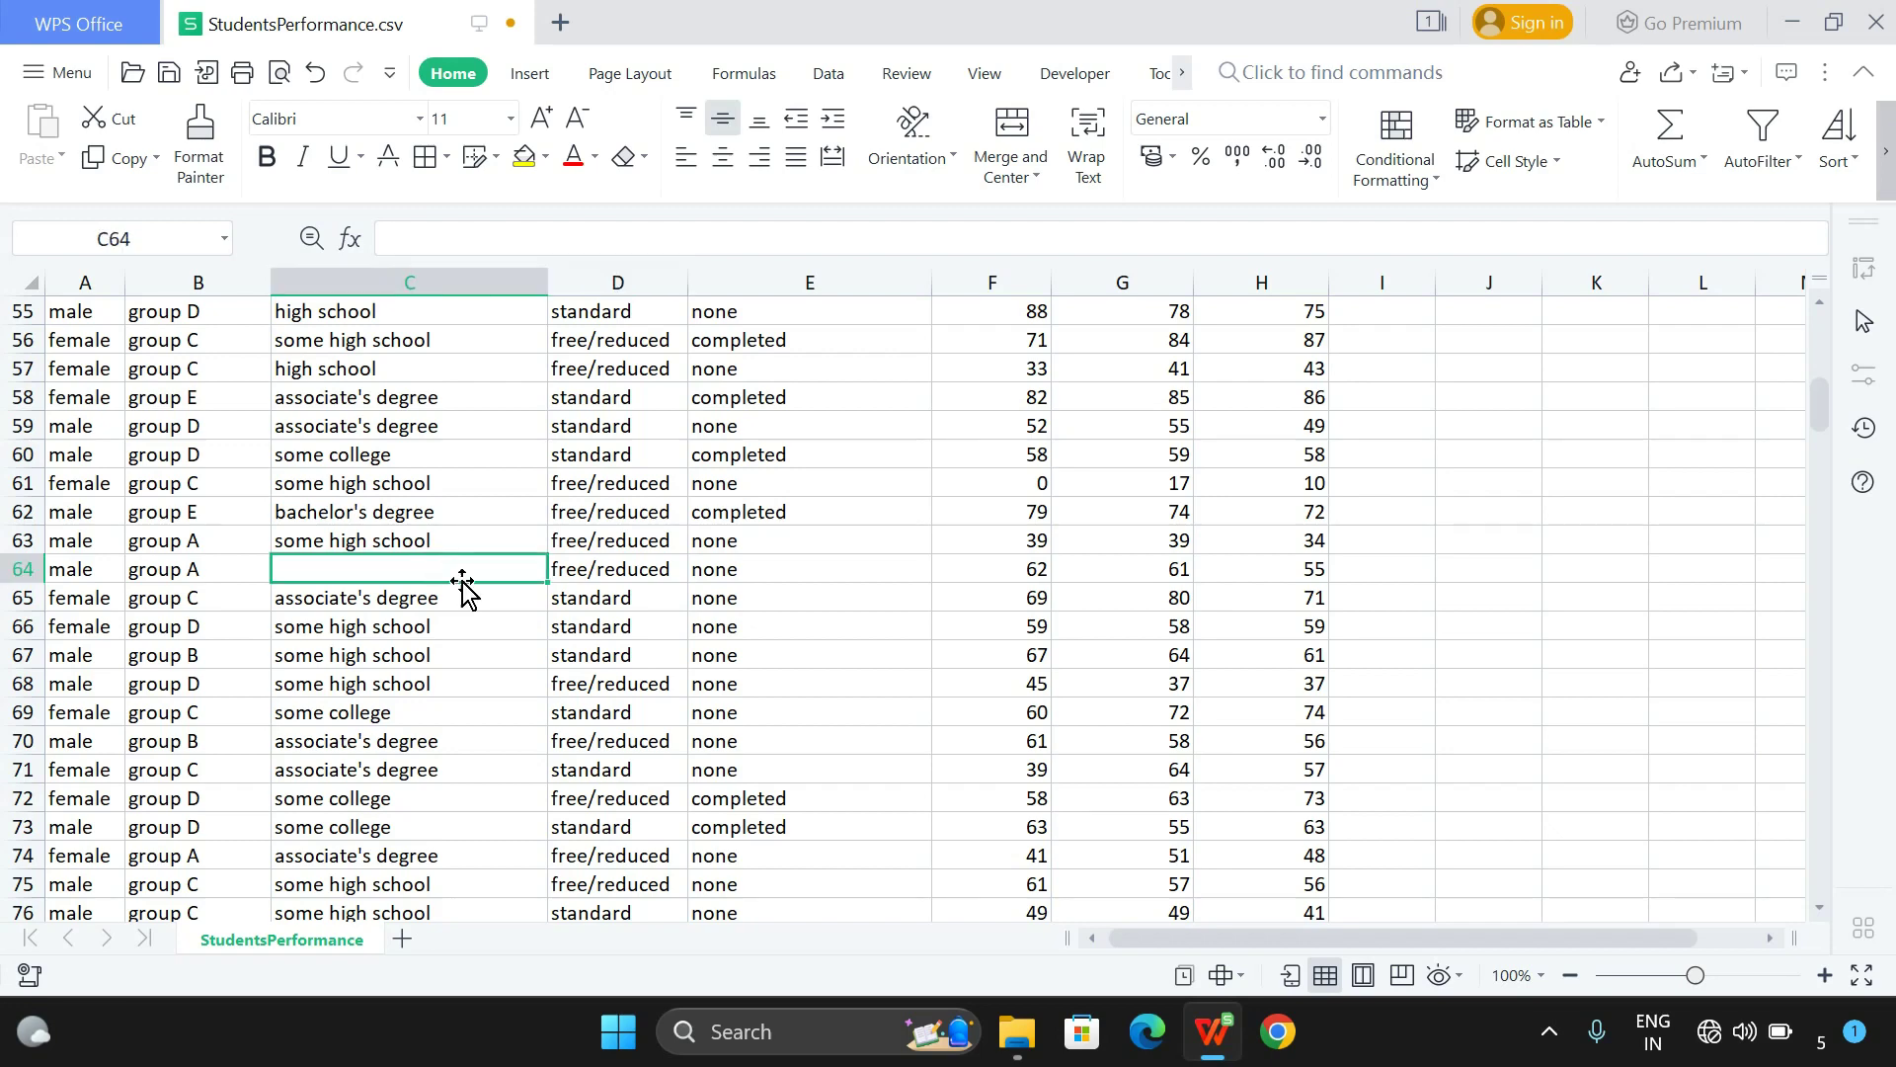
scroll(514, 633, "up", 8)
scroll(514, 632, "up", 9)
scroll(504, 622, "up", 1)
scroll(498, 613, "down", 3)
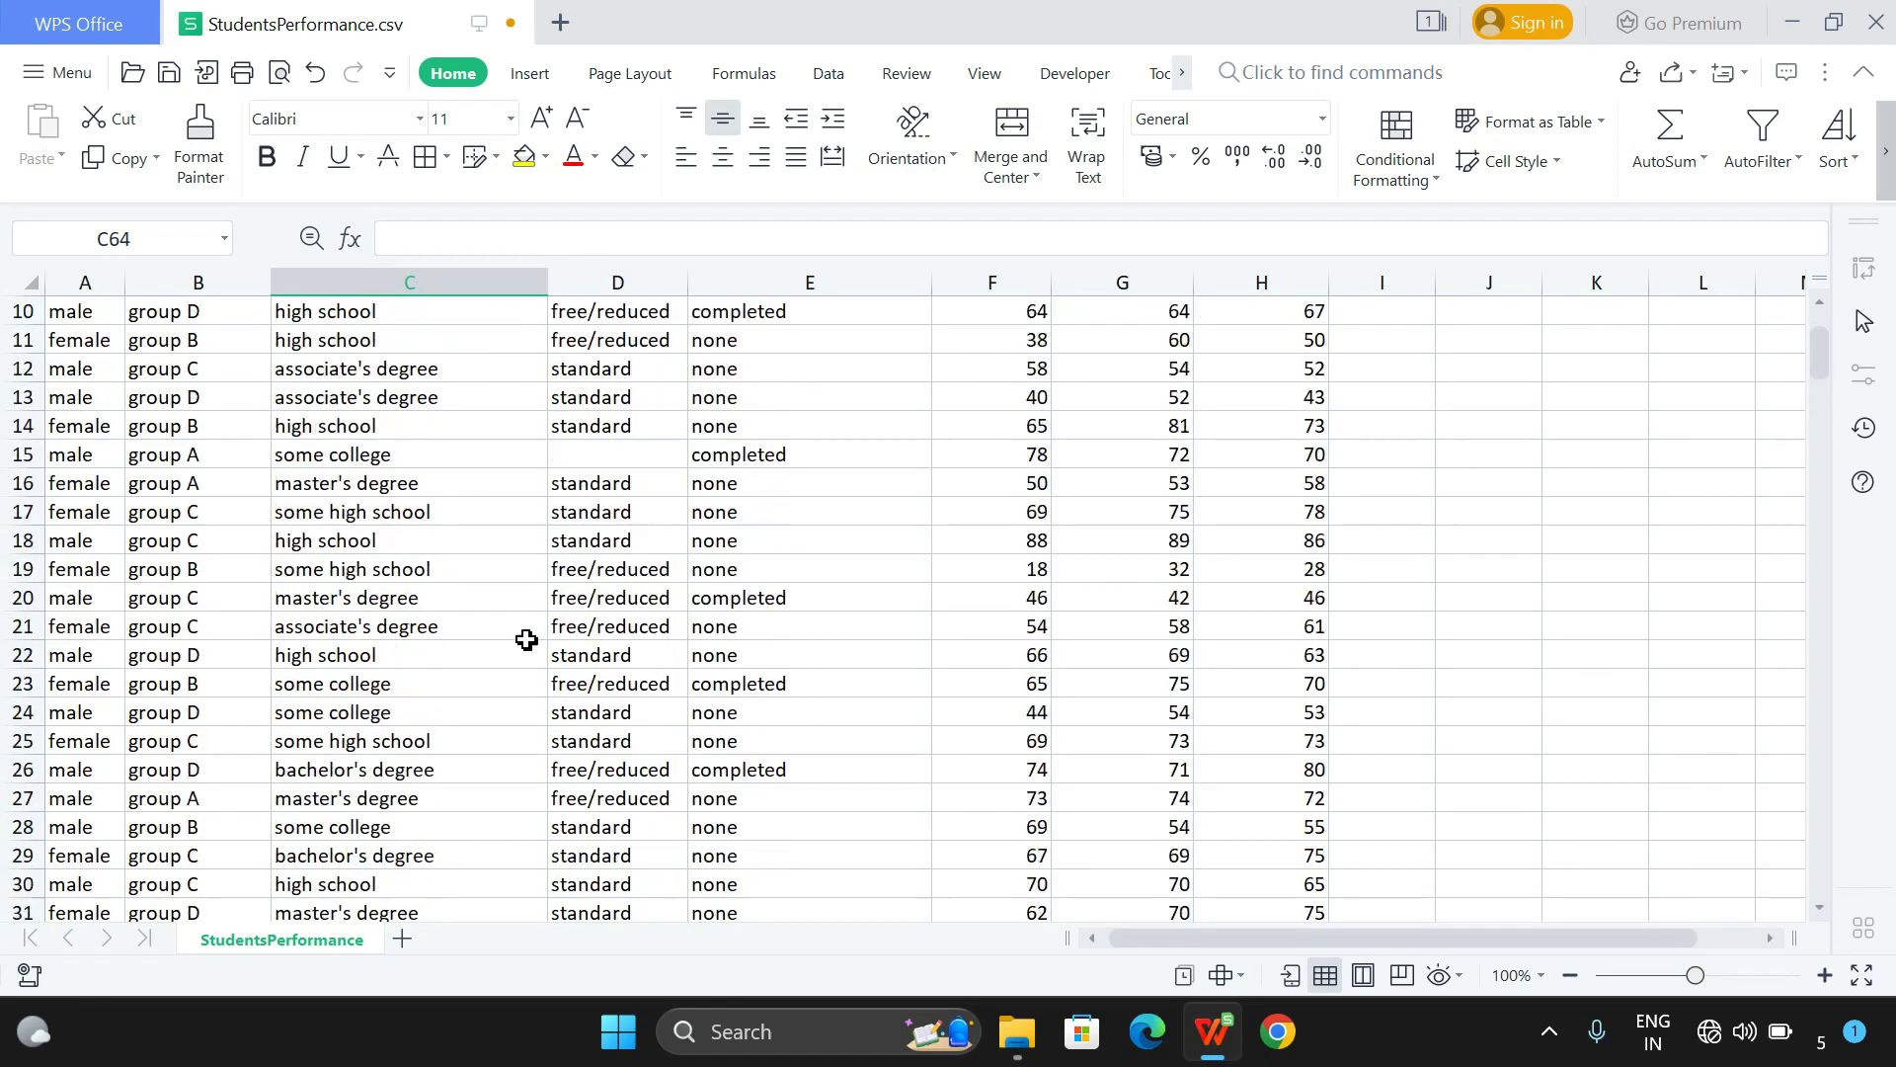
scroll(523, 637, "down", 11)
scroll(524, 640, "down", 4)
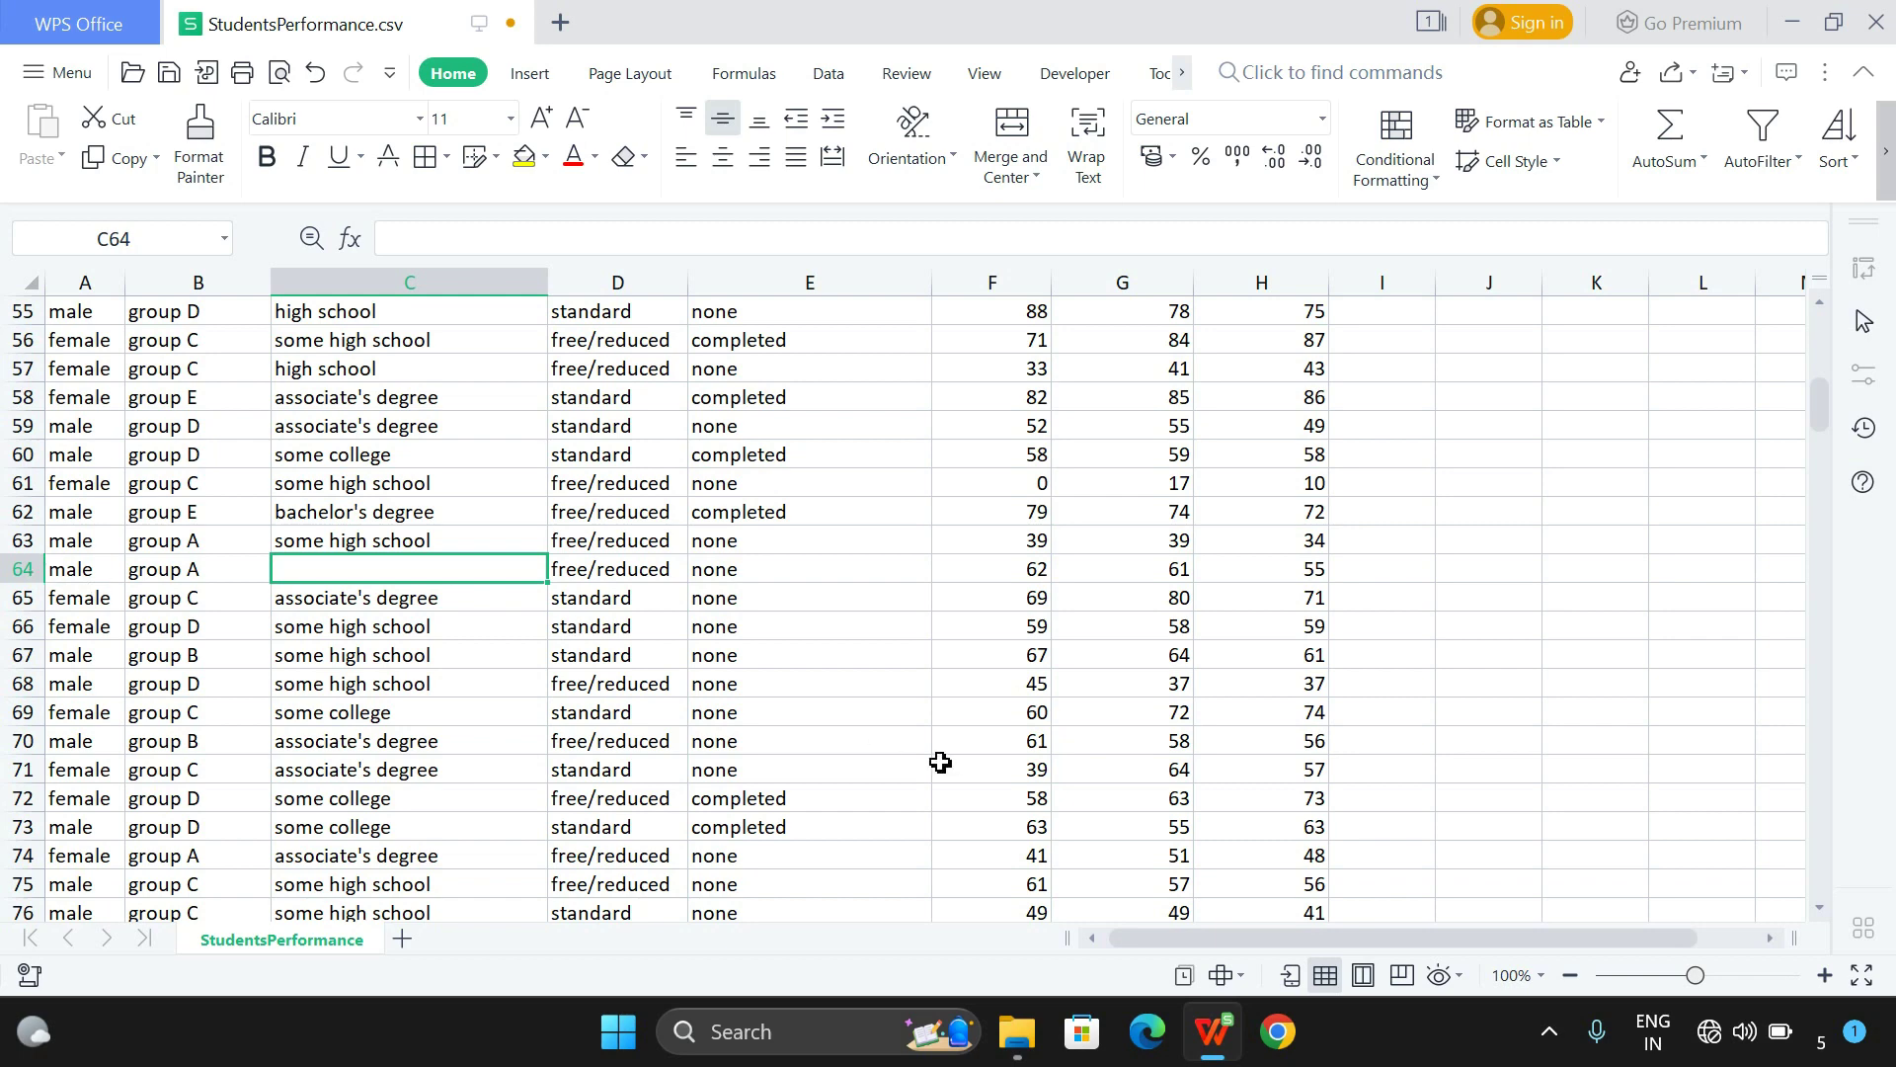
scroll(939, 762, "up", 8)
scroll(940, 761, "up", 8)
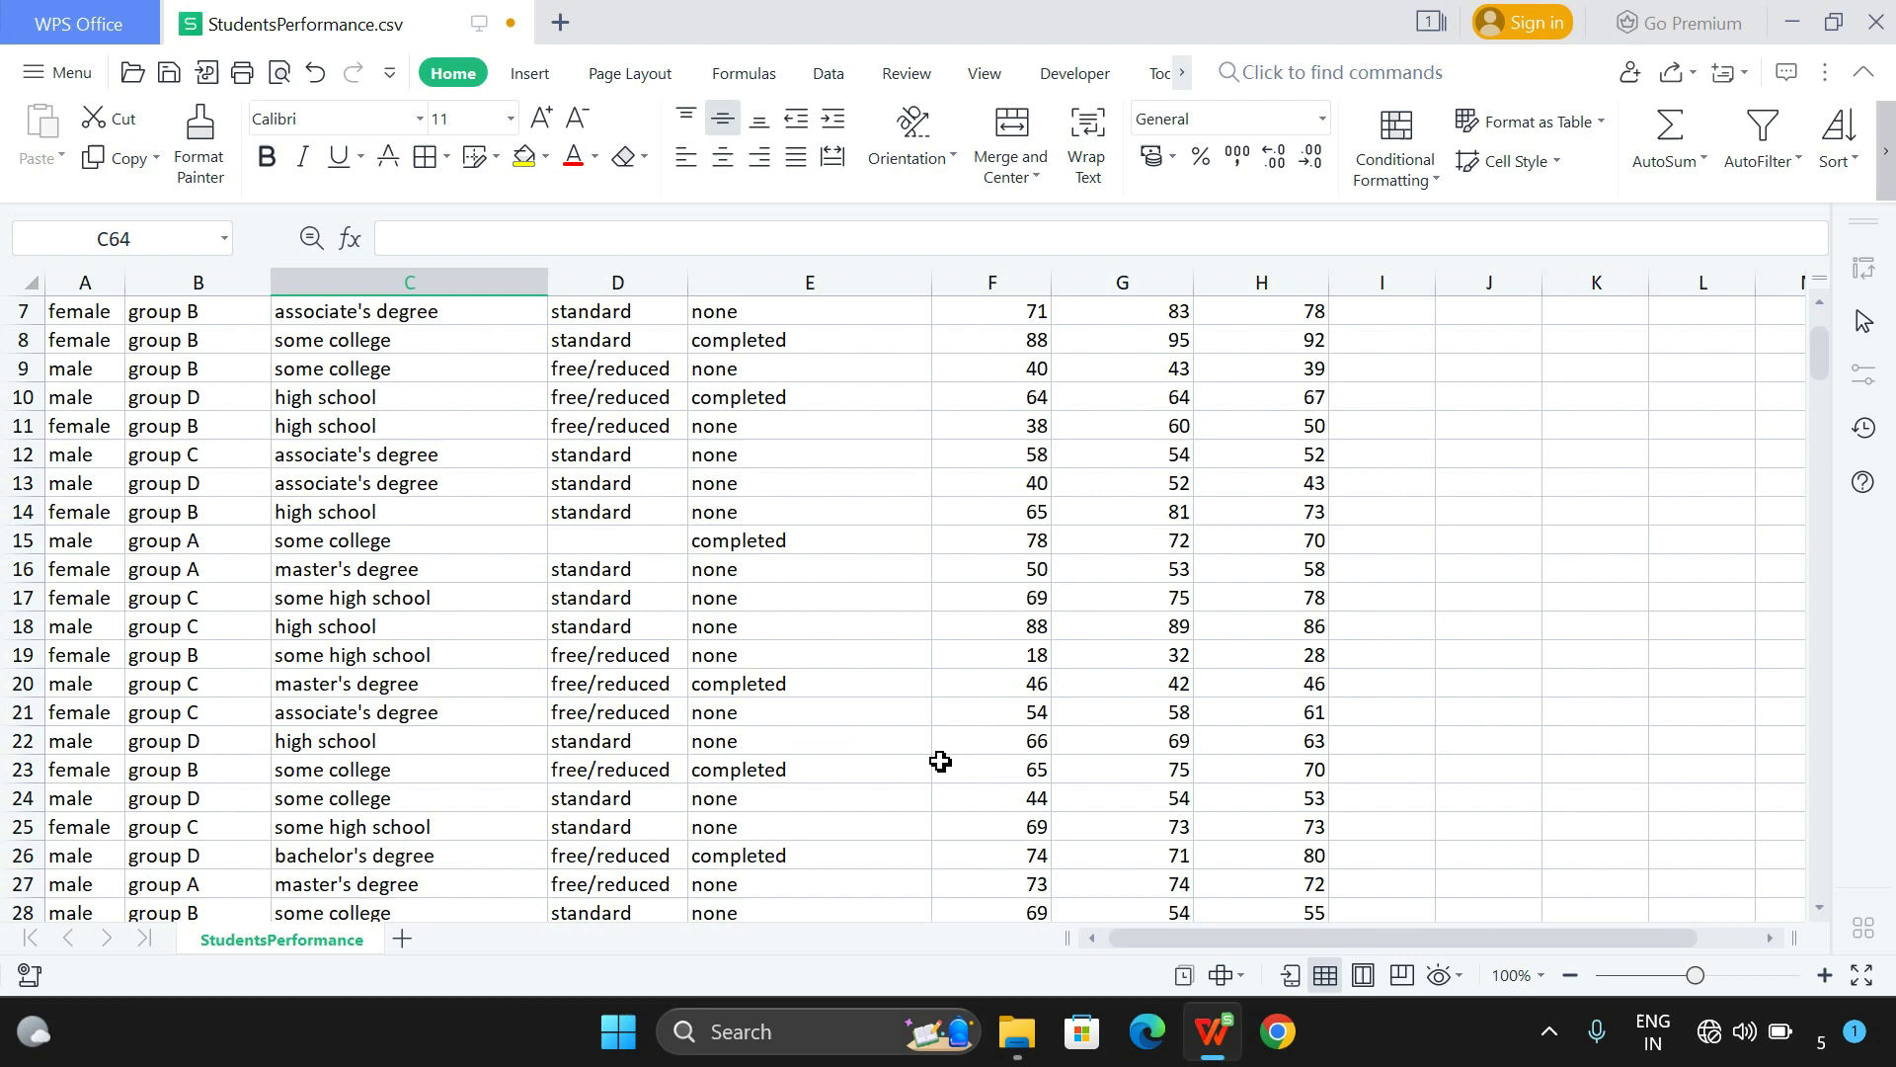
scroll(939, 762, "up", 2)
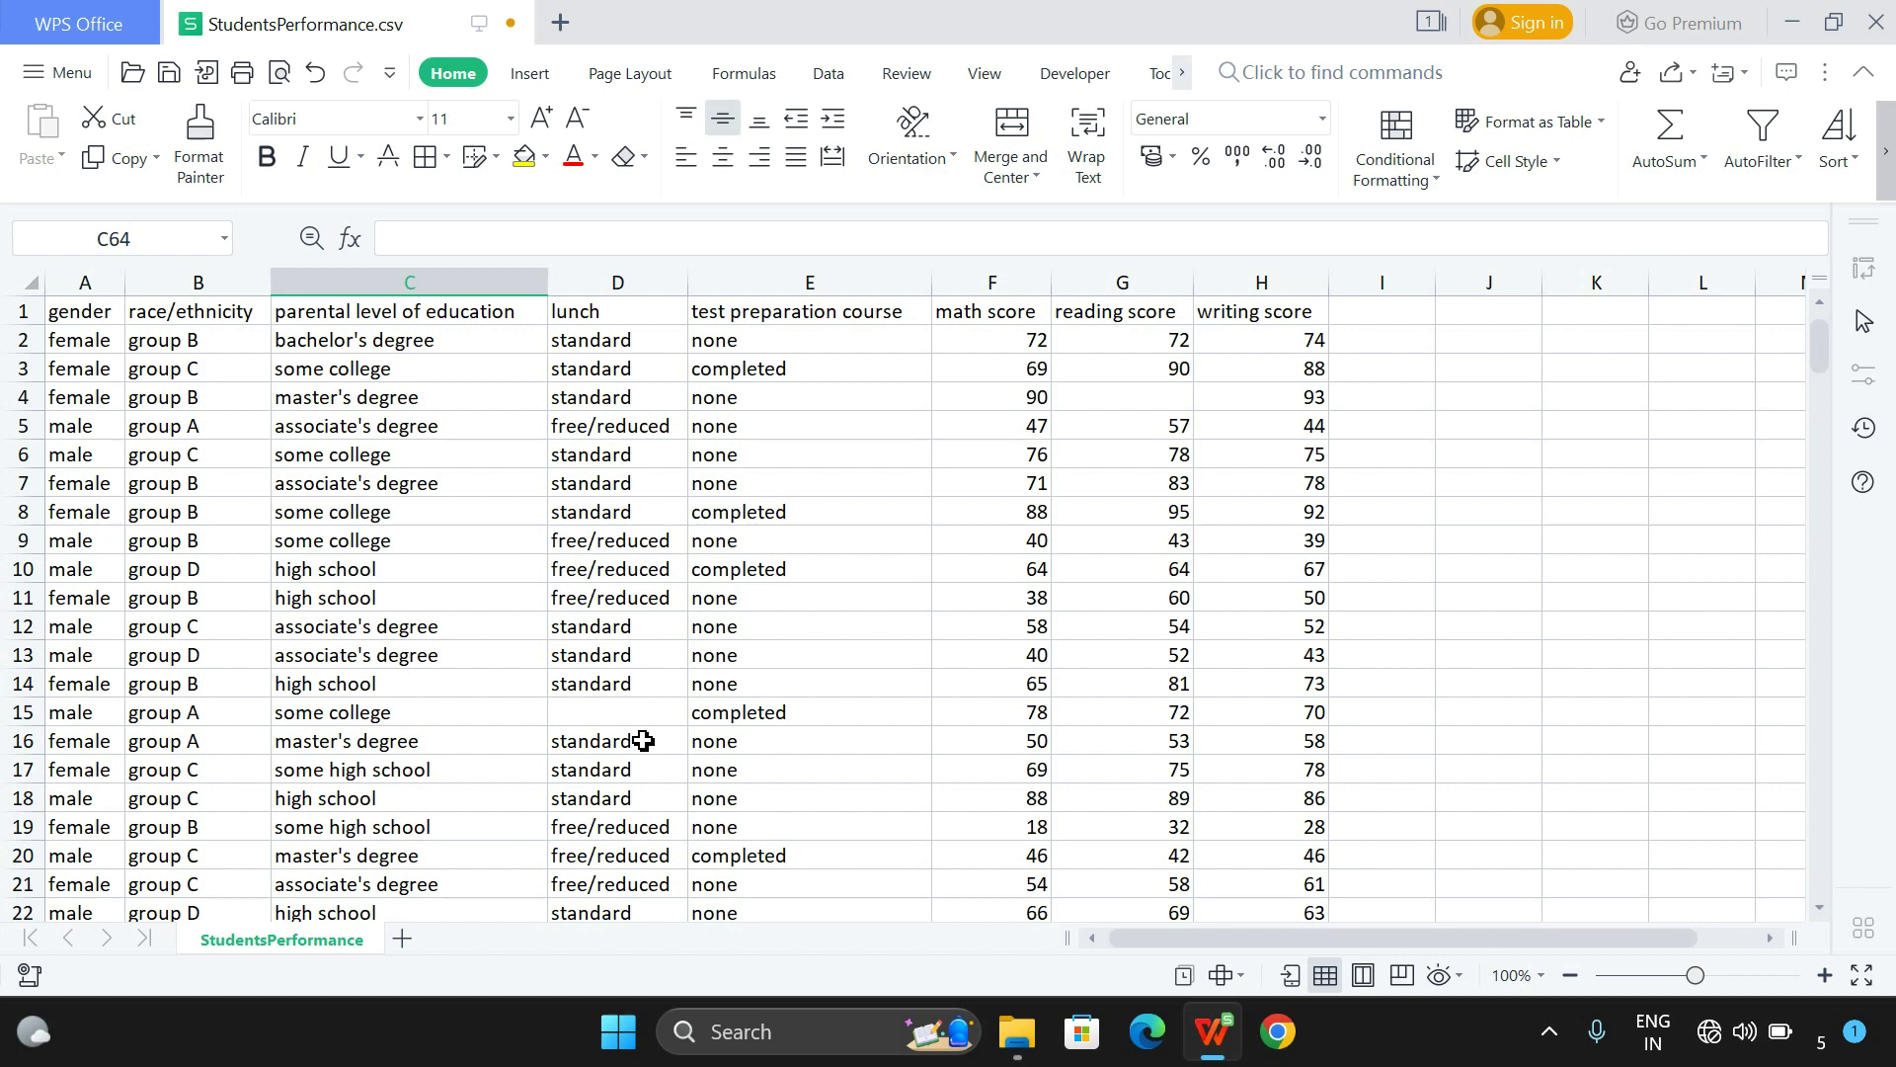
Step: Select the entire student table with Ctrl+A and bring up Conditional Formatting's Manage Rules
left_click(822, 442)
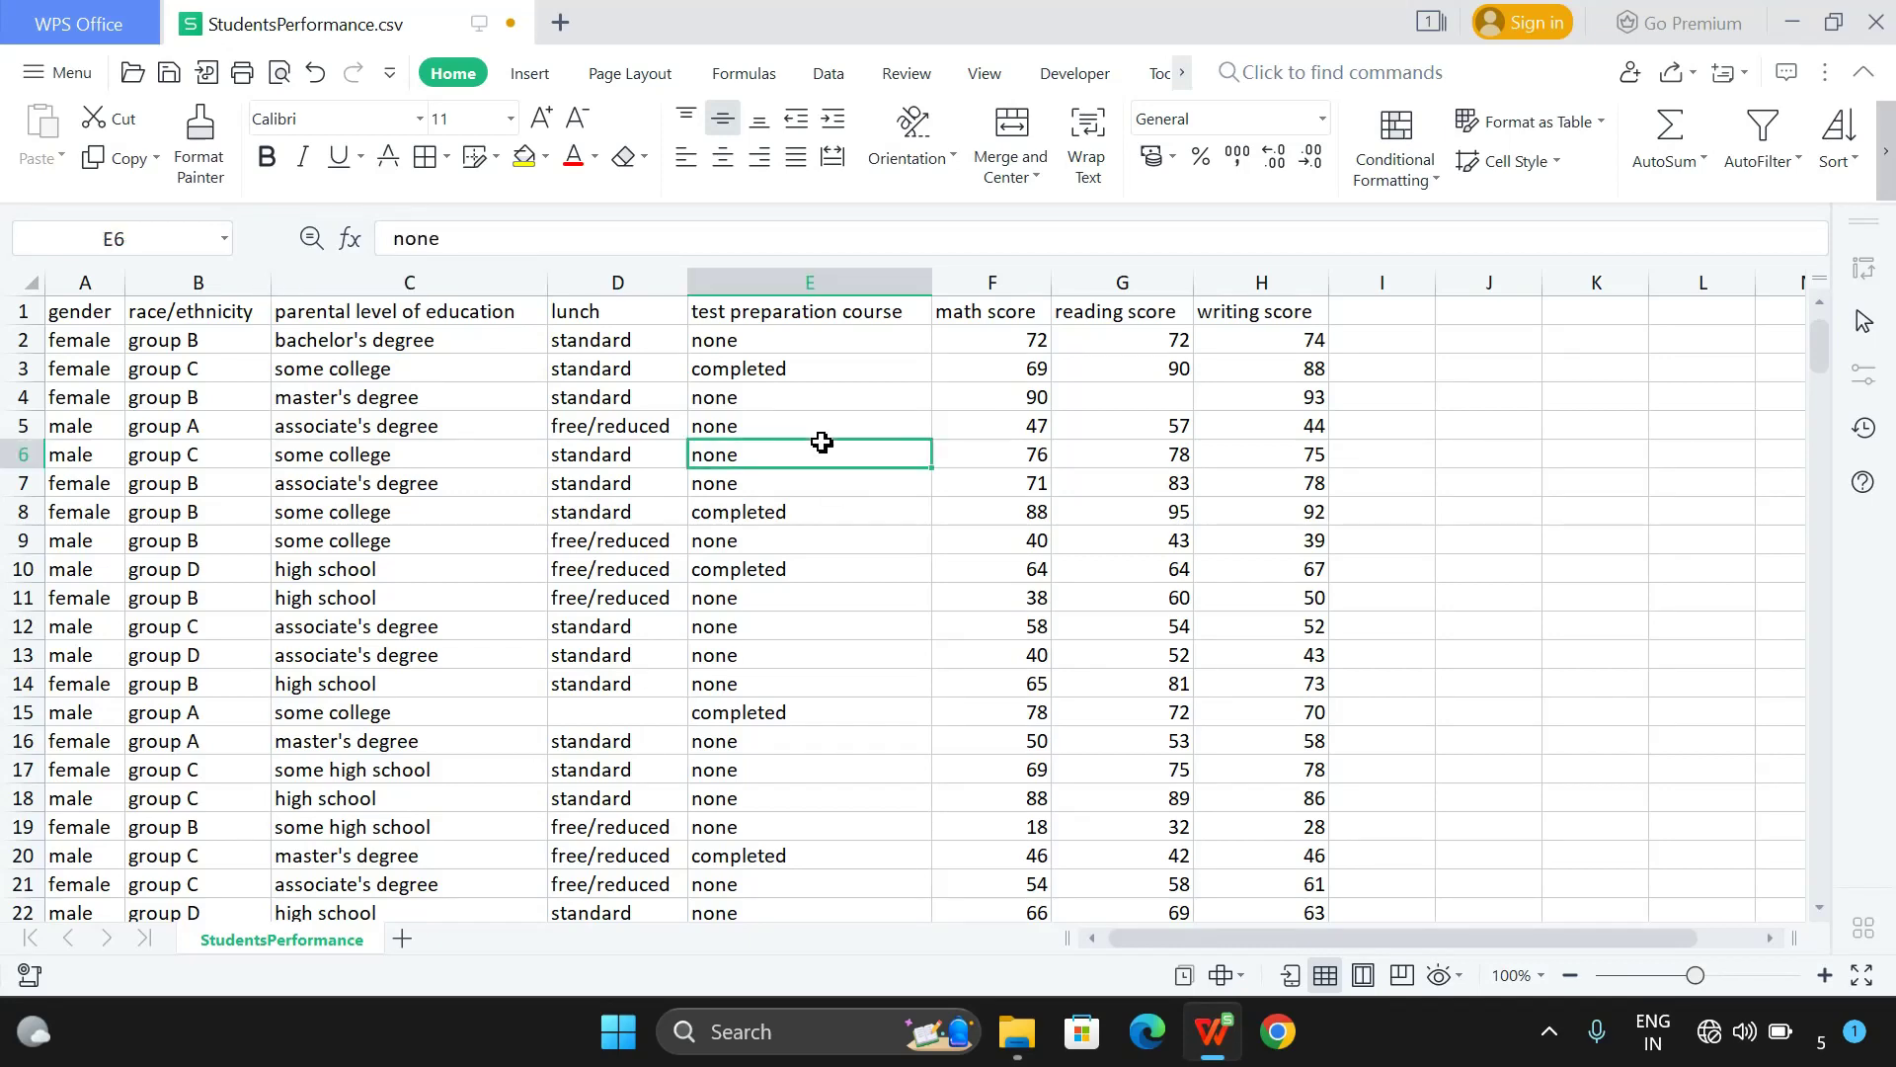
key("ctrl+a")
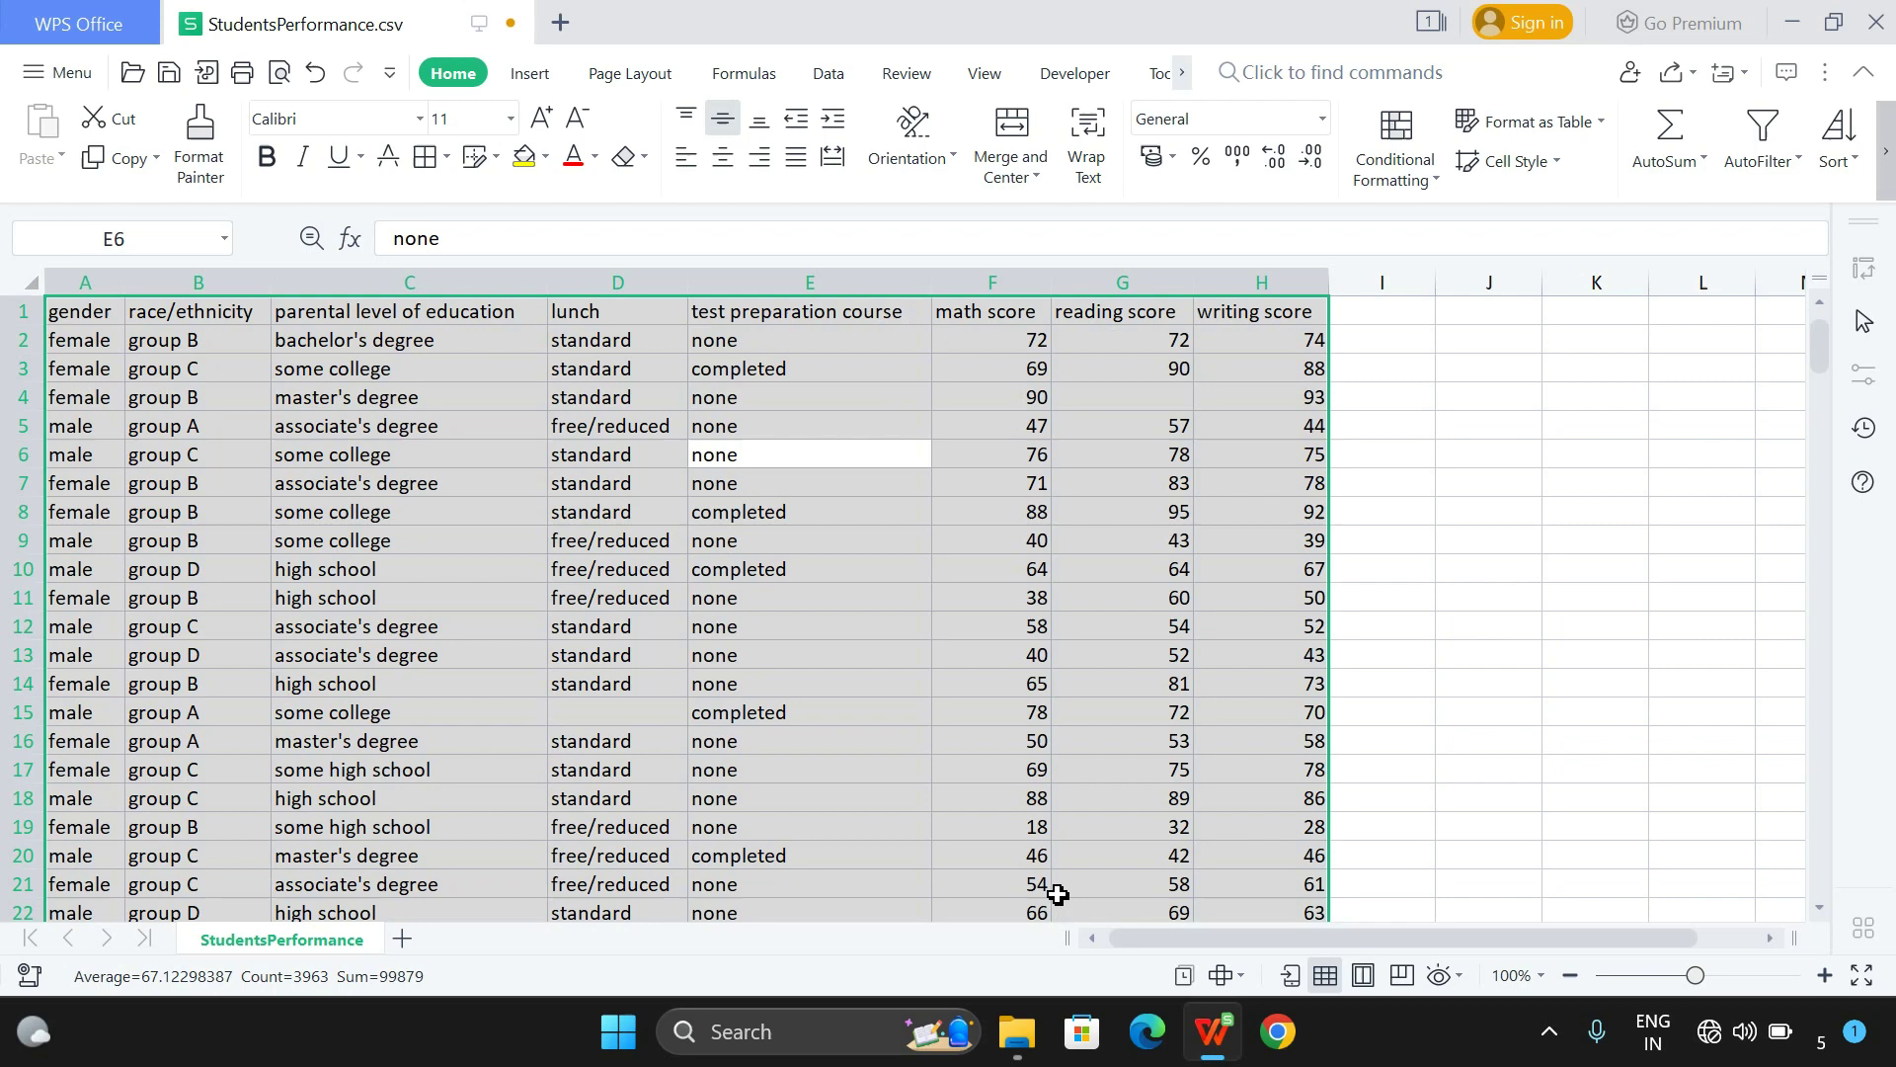
left_click(1422, 184)
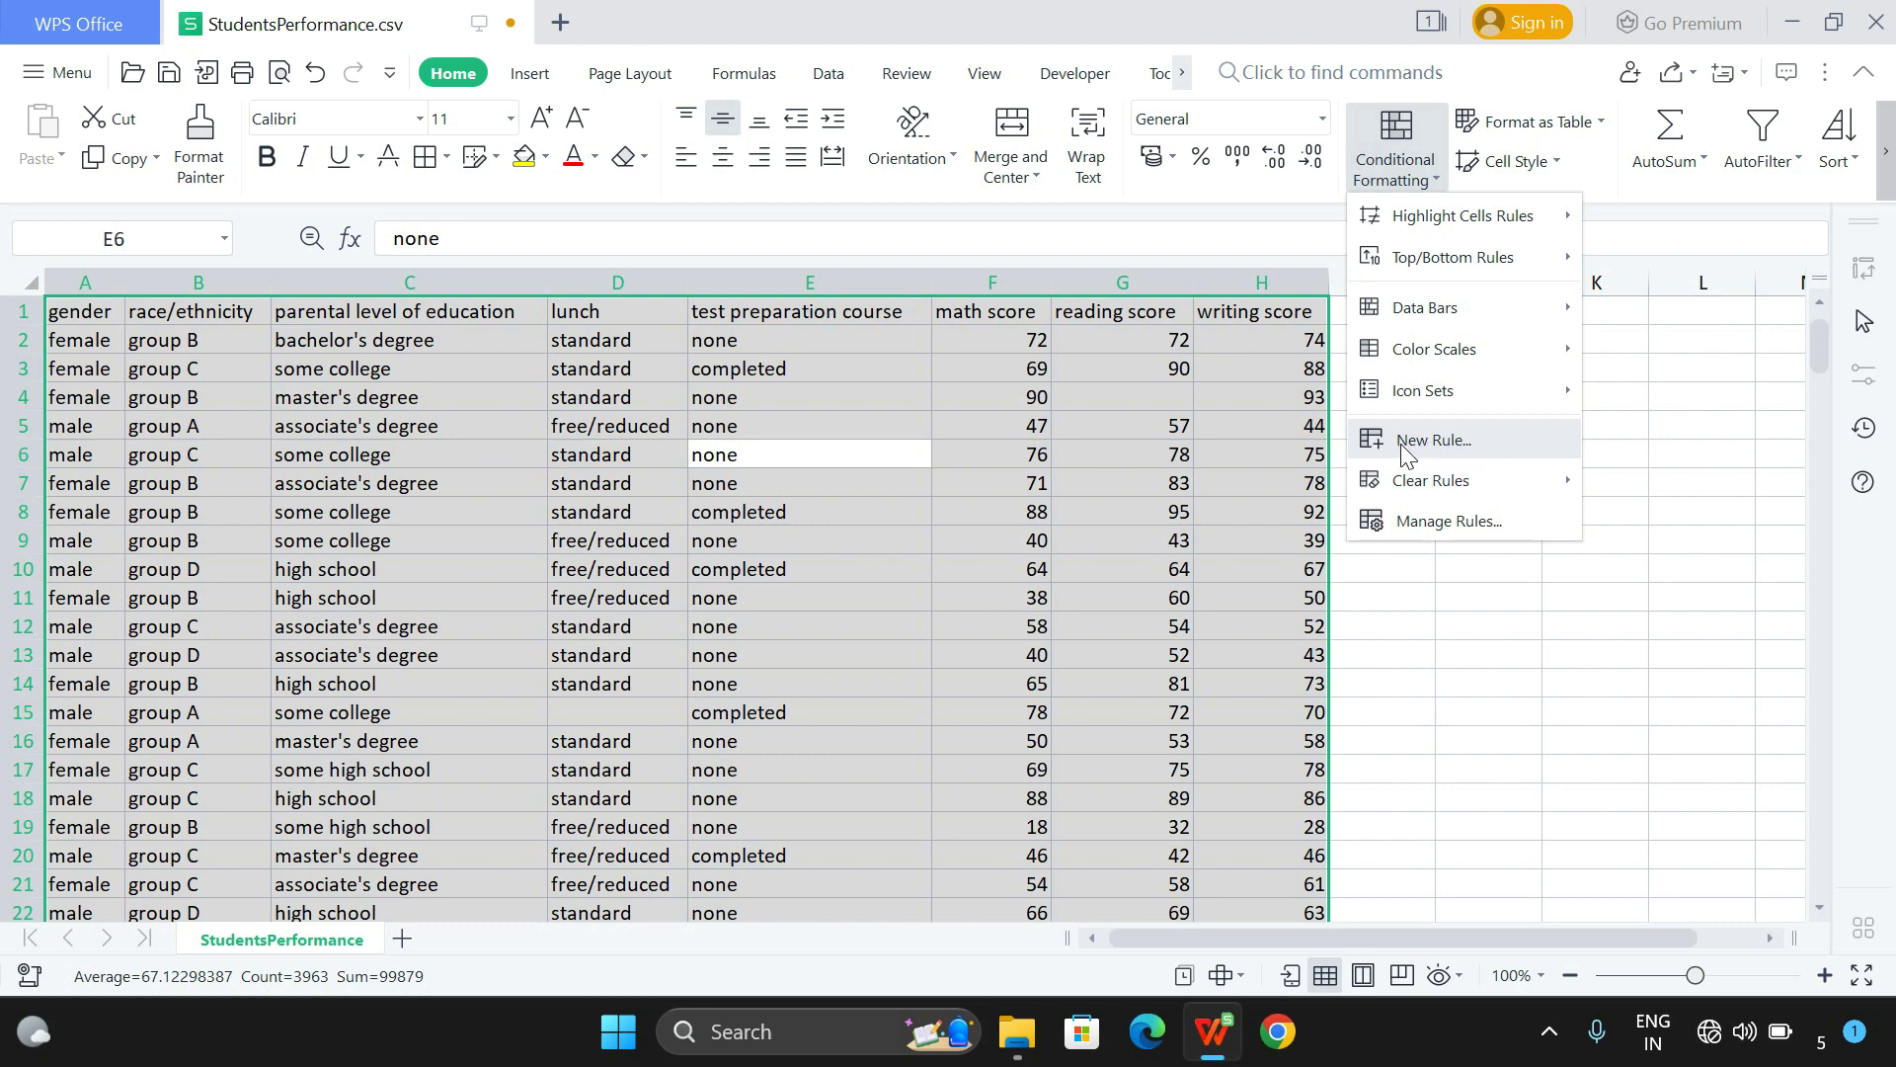
left_click(1407, 524)
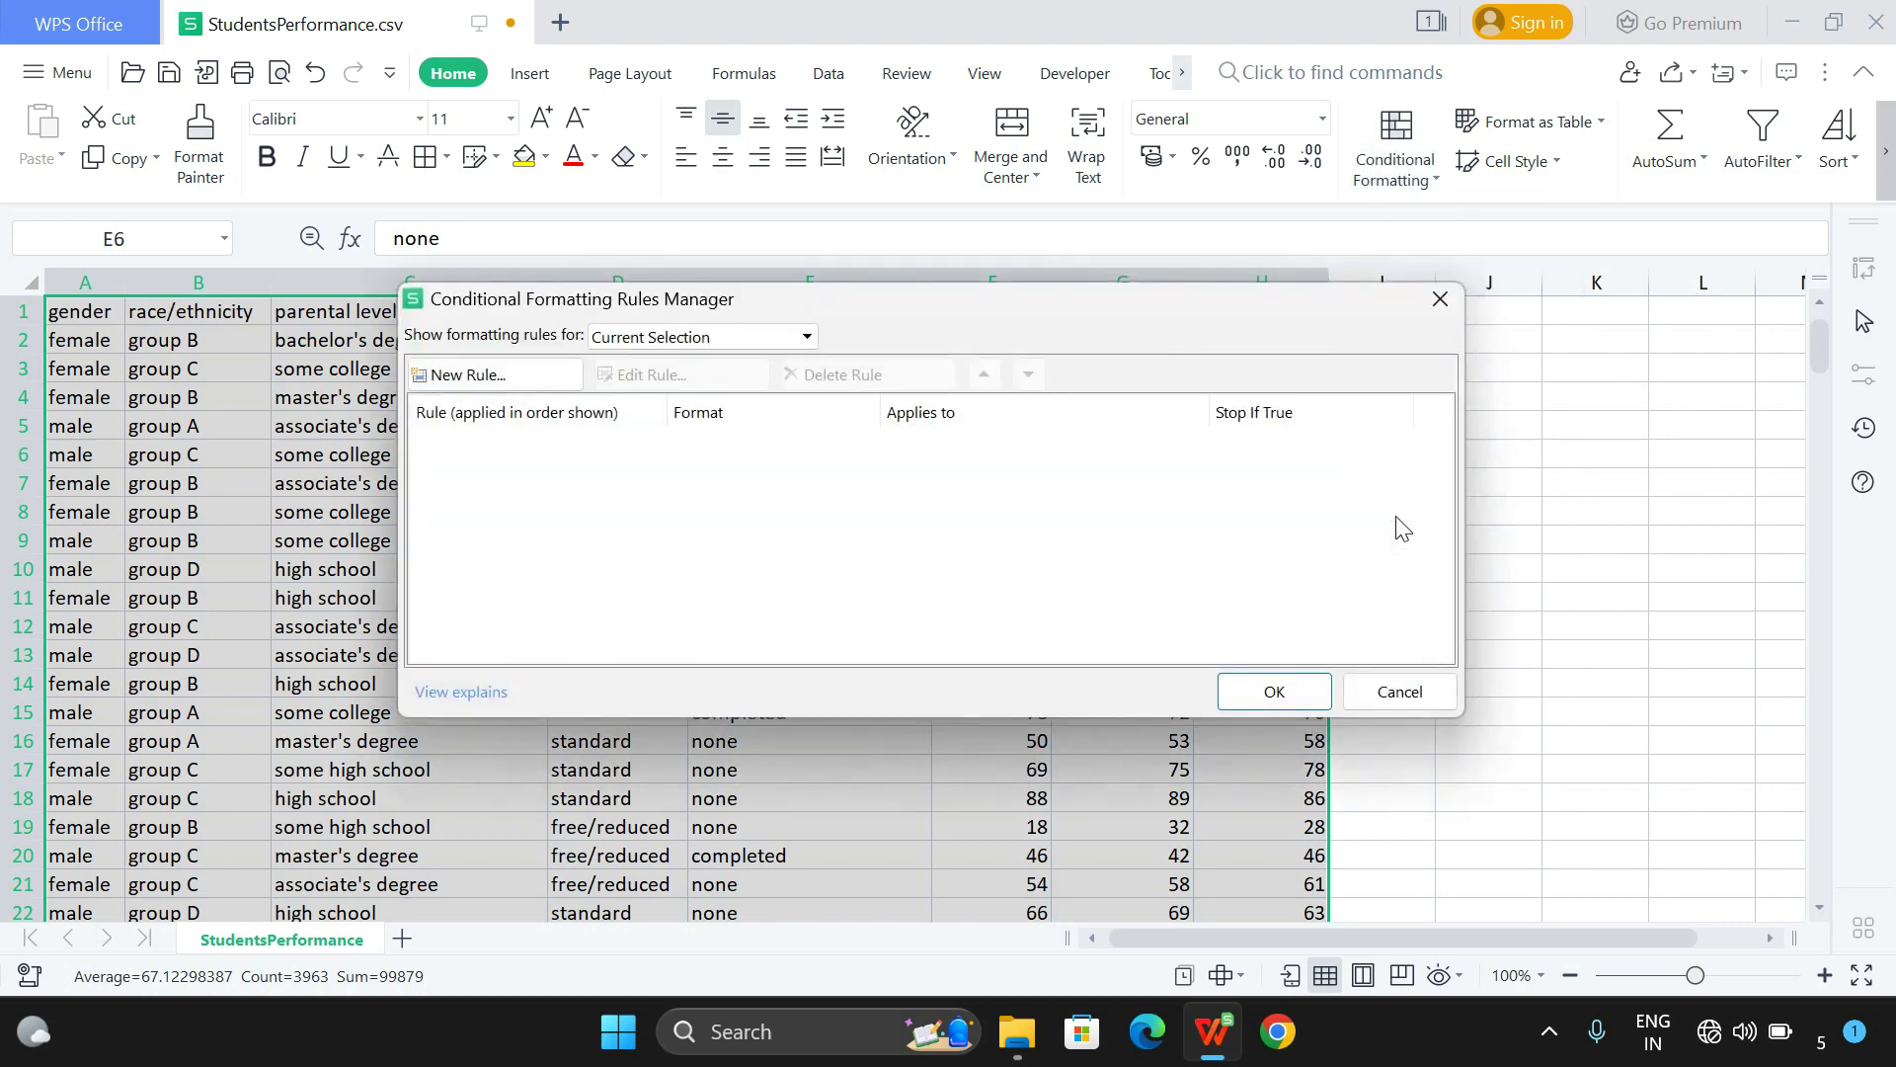
Step: Add a new 'Format only cells that contain' rule with the Blanks condition
left_click(518, 370)
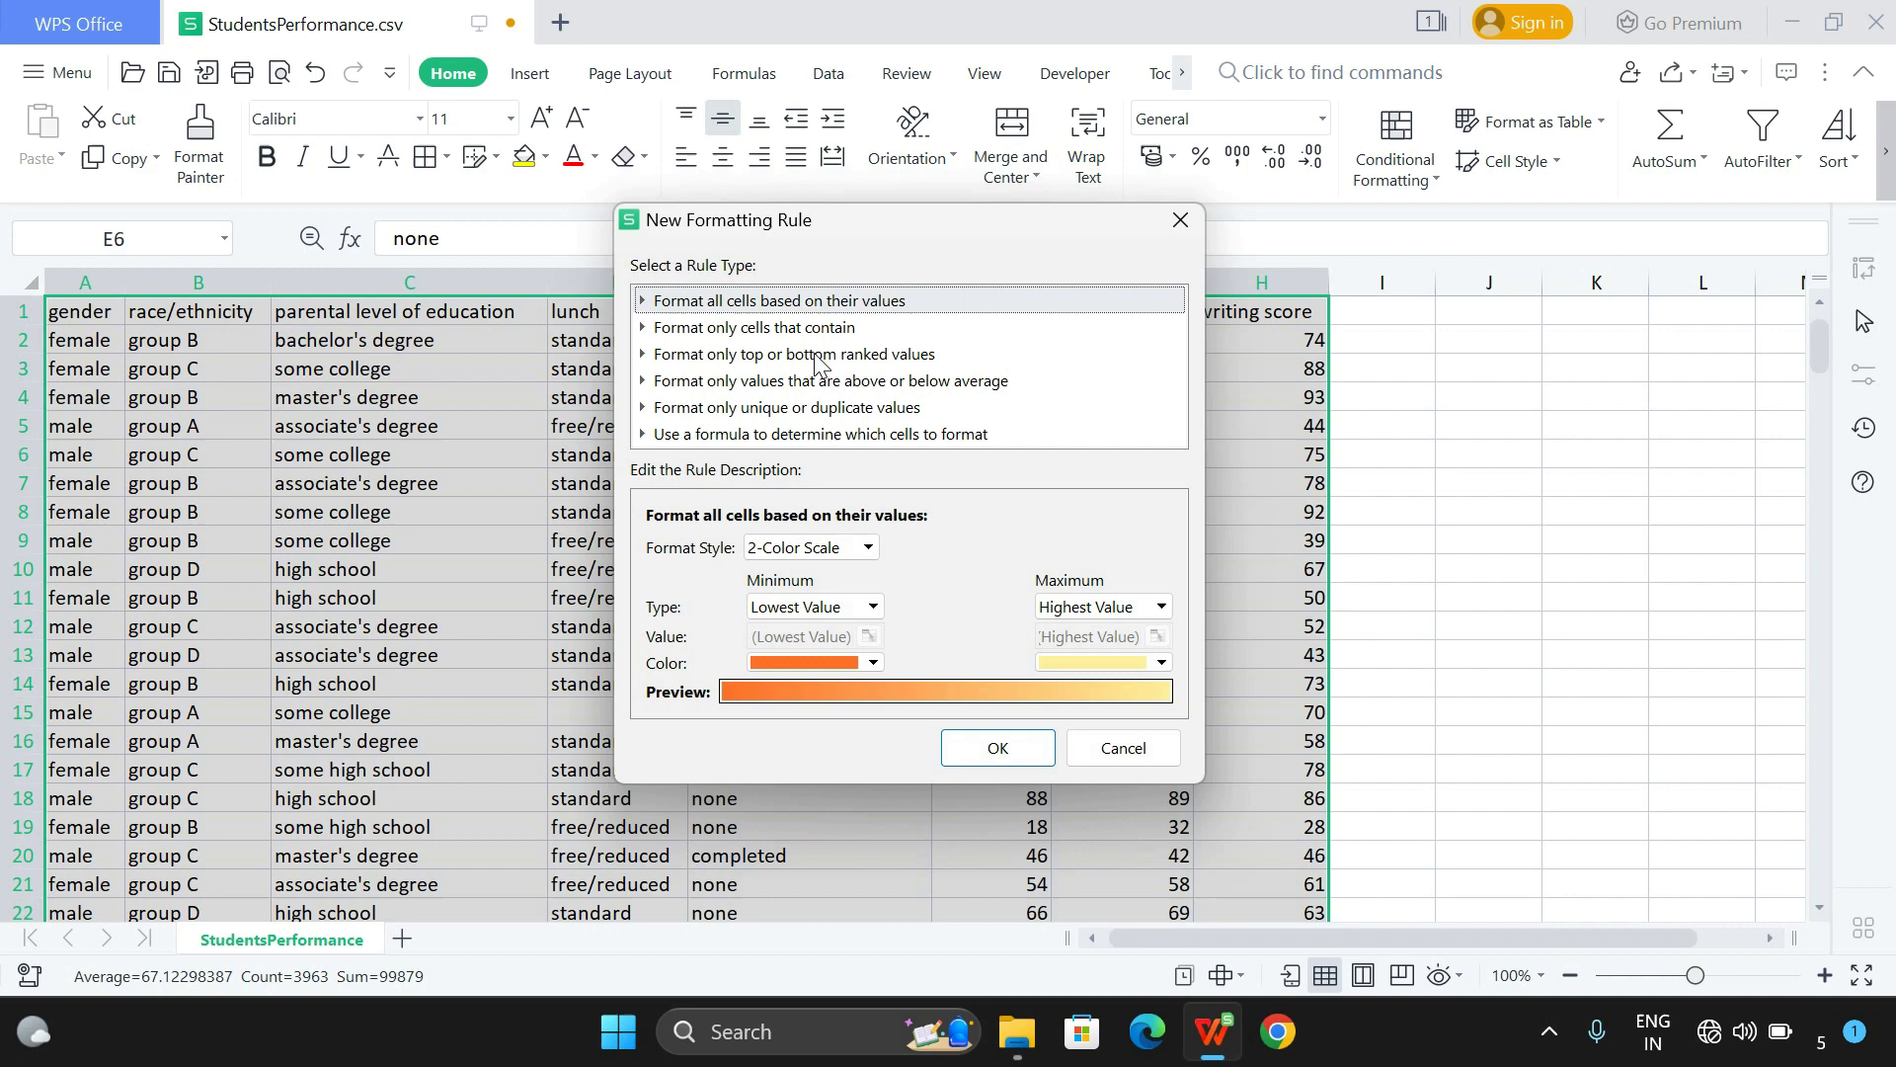
left_click(726, 338)
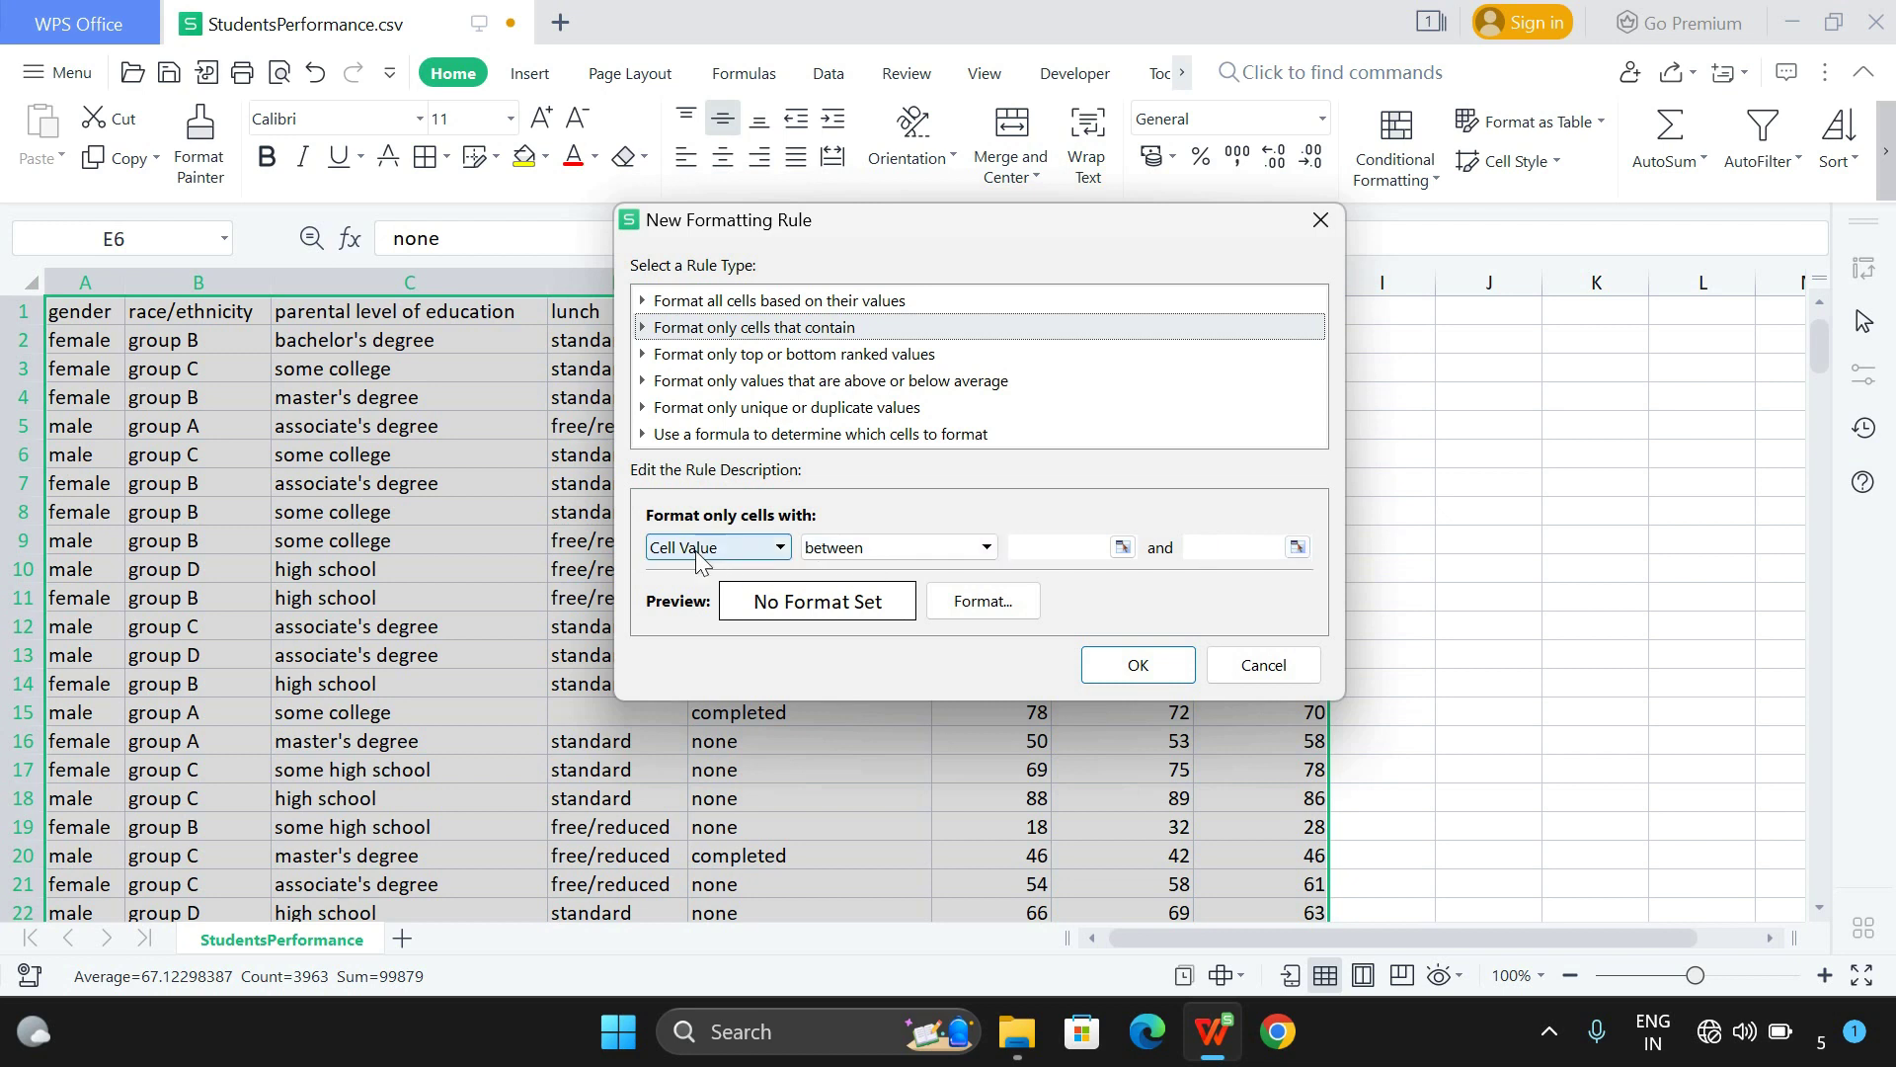
left_click(778, 553)
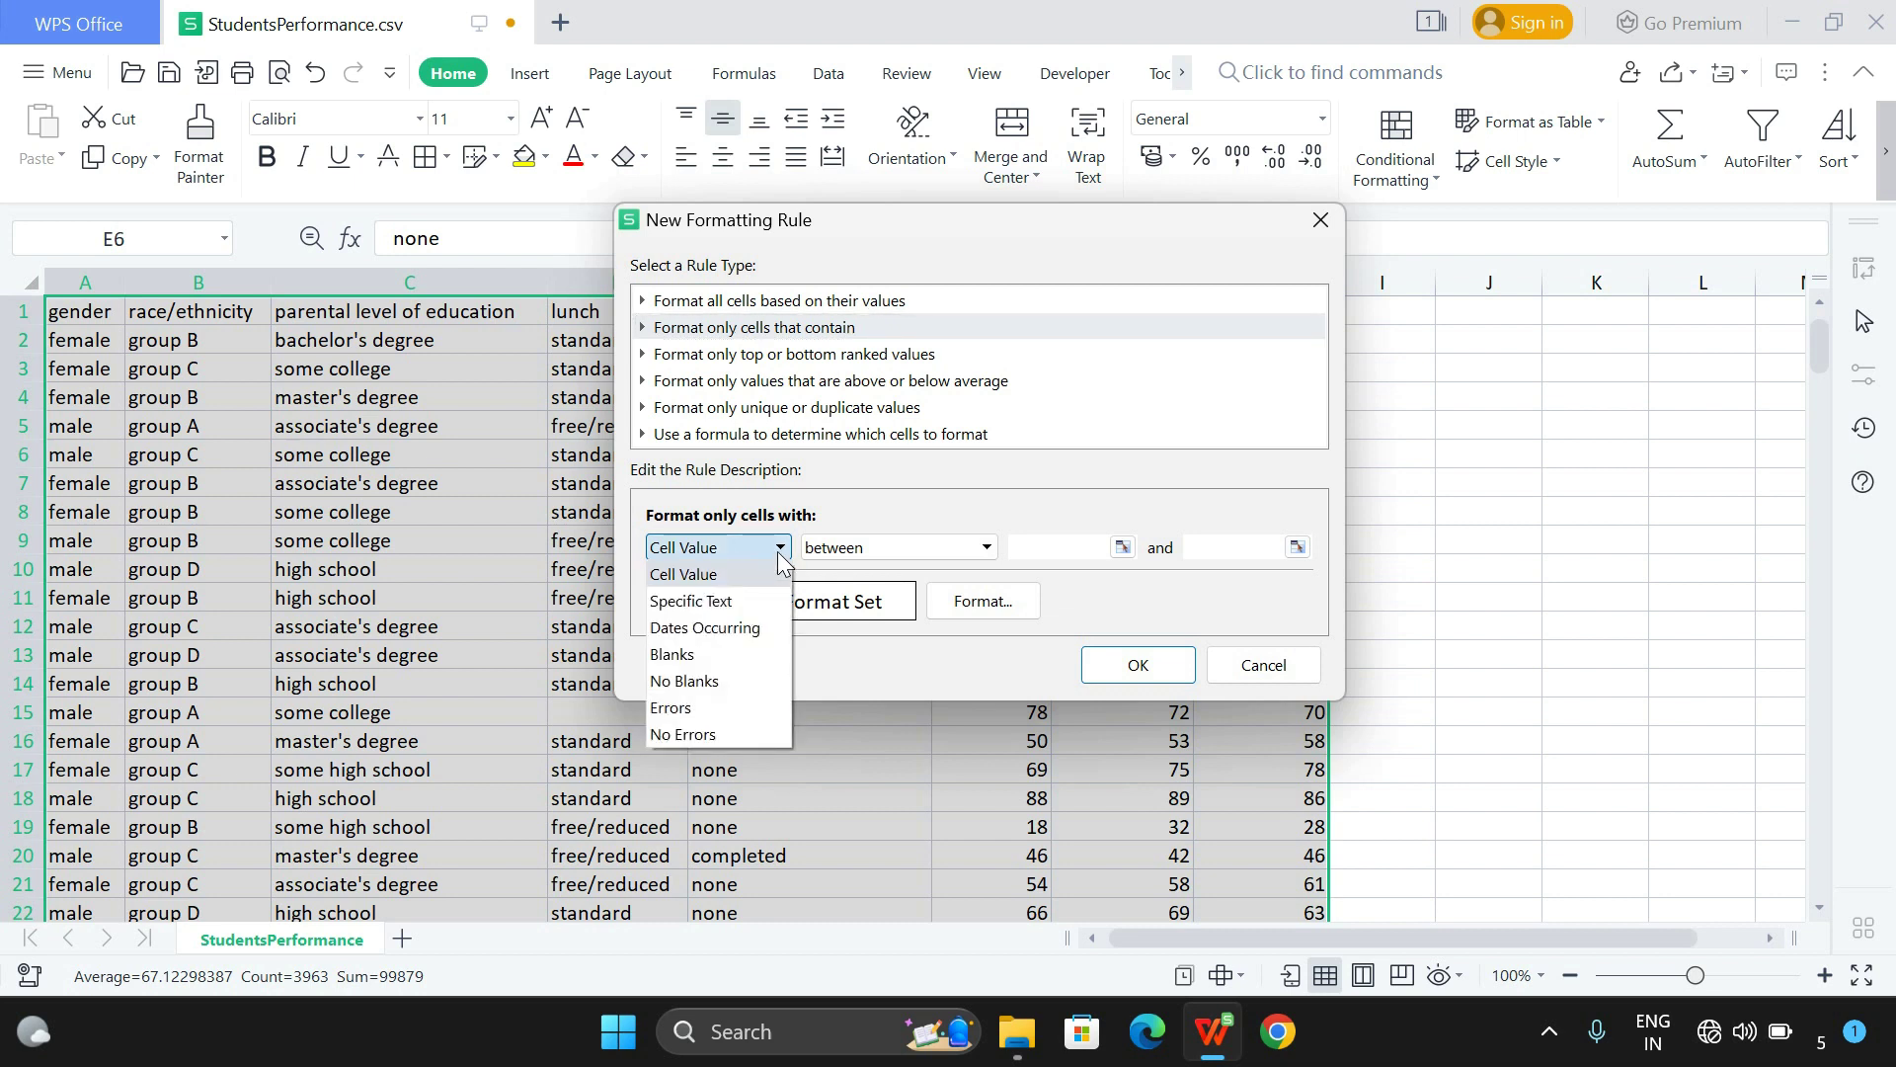
left_click(718, 654)
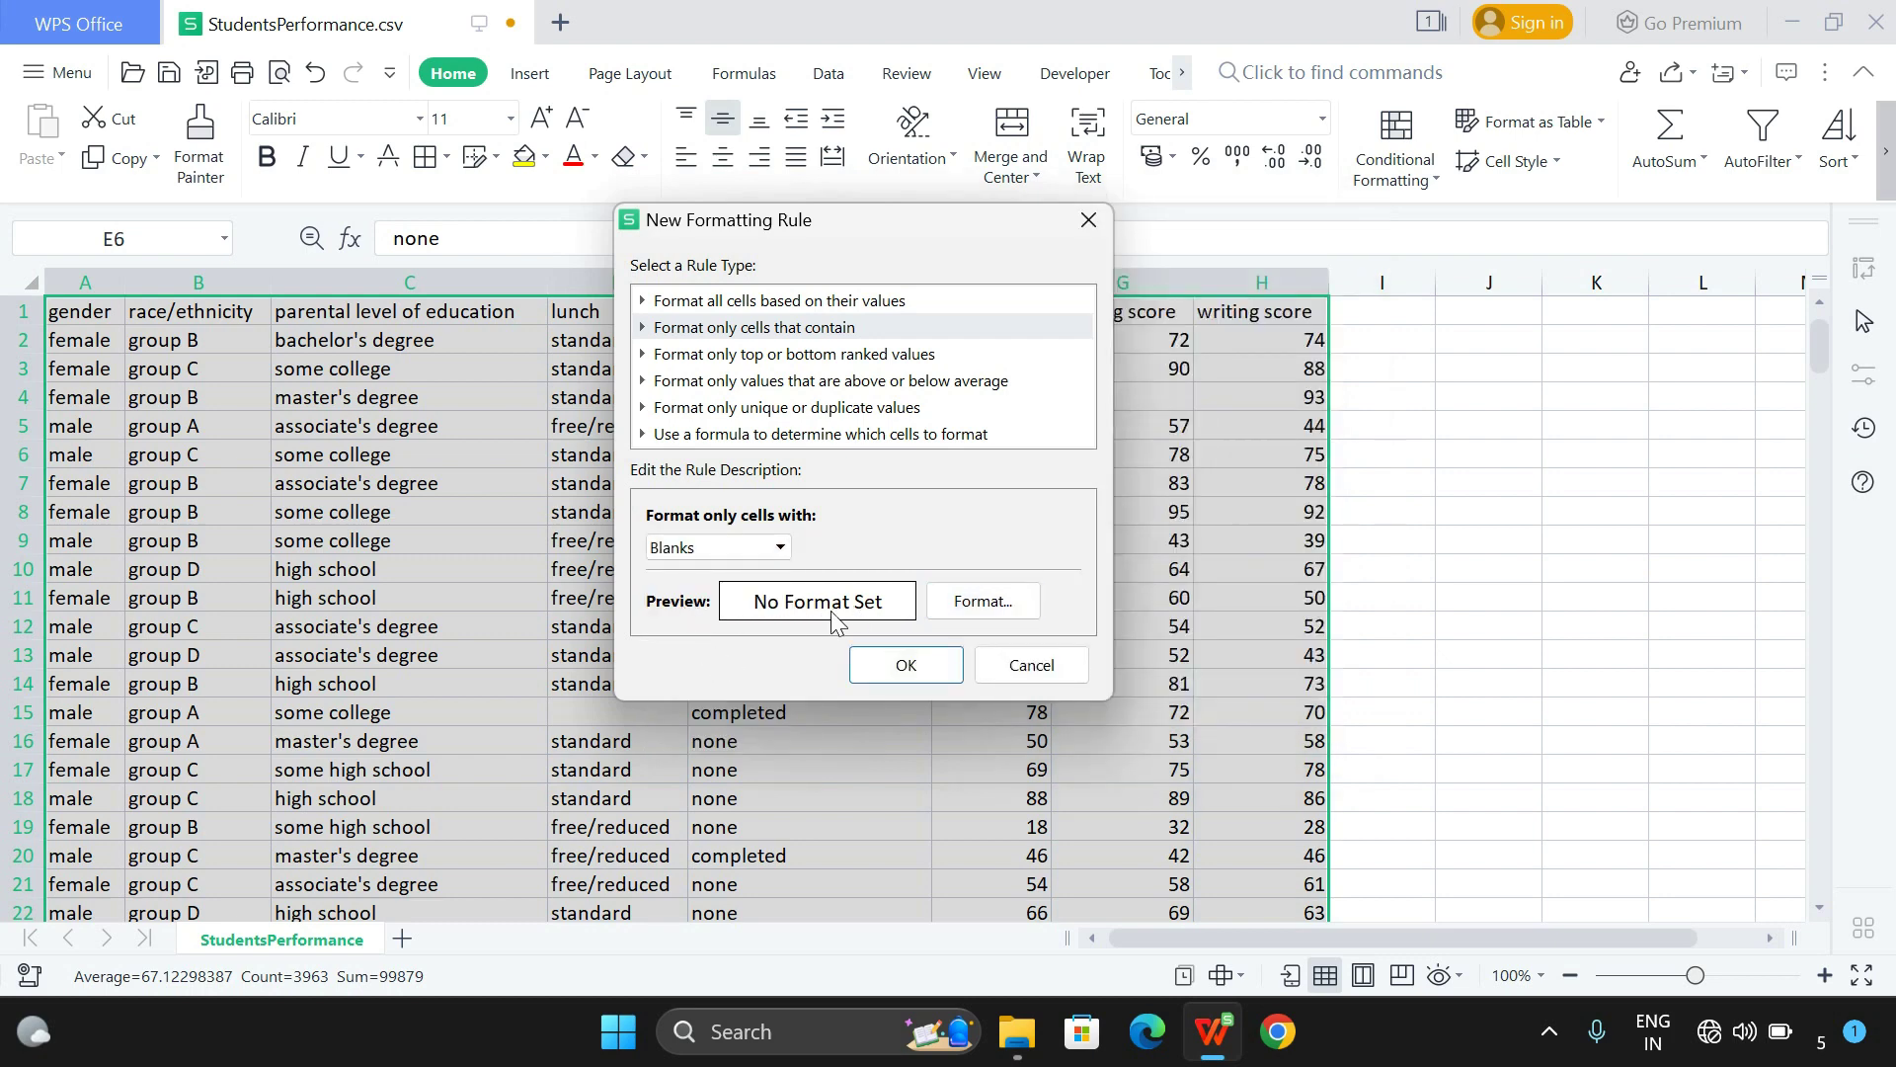
Step: Give the Blanks rule a red Patterns fill and confirm it through all three dialogs
left_click(983, 602)
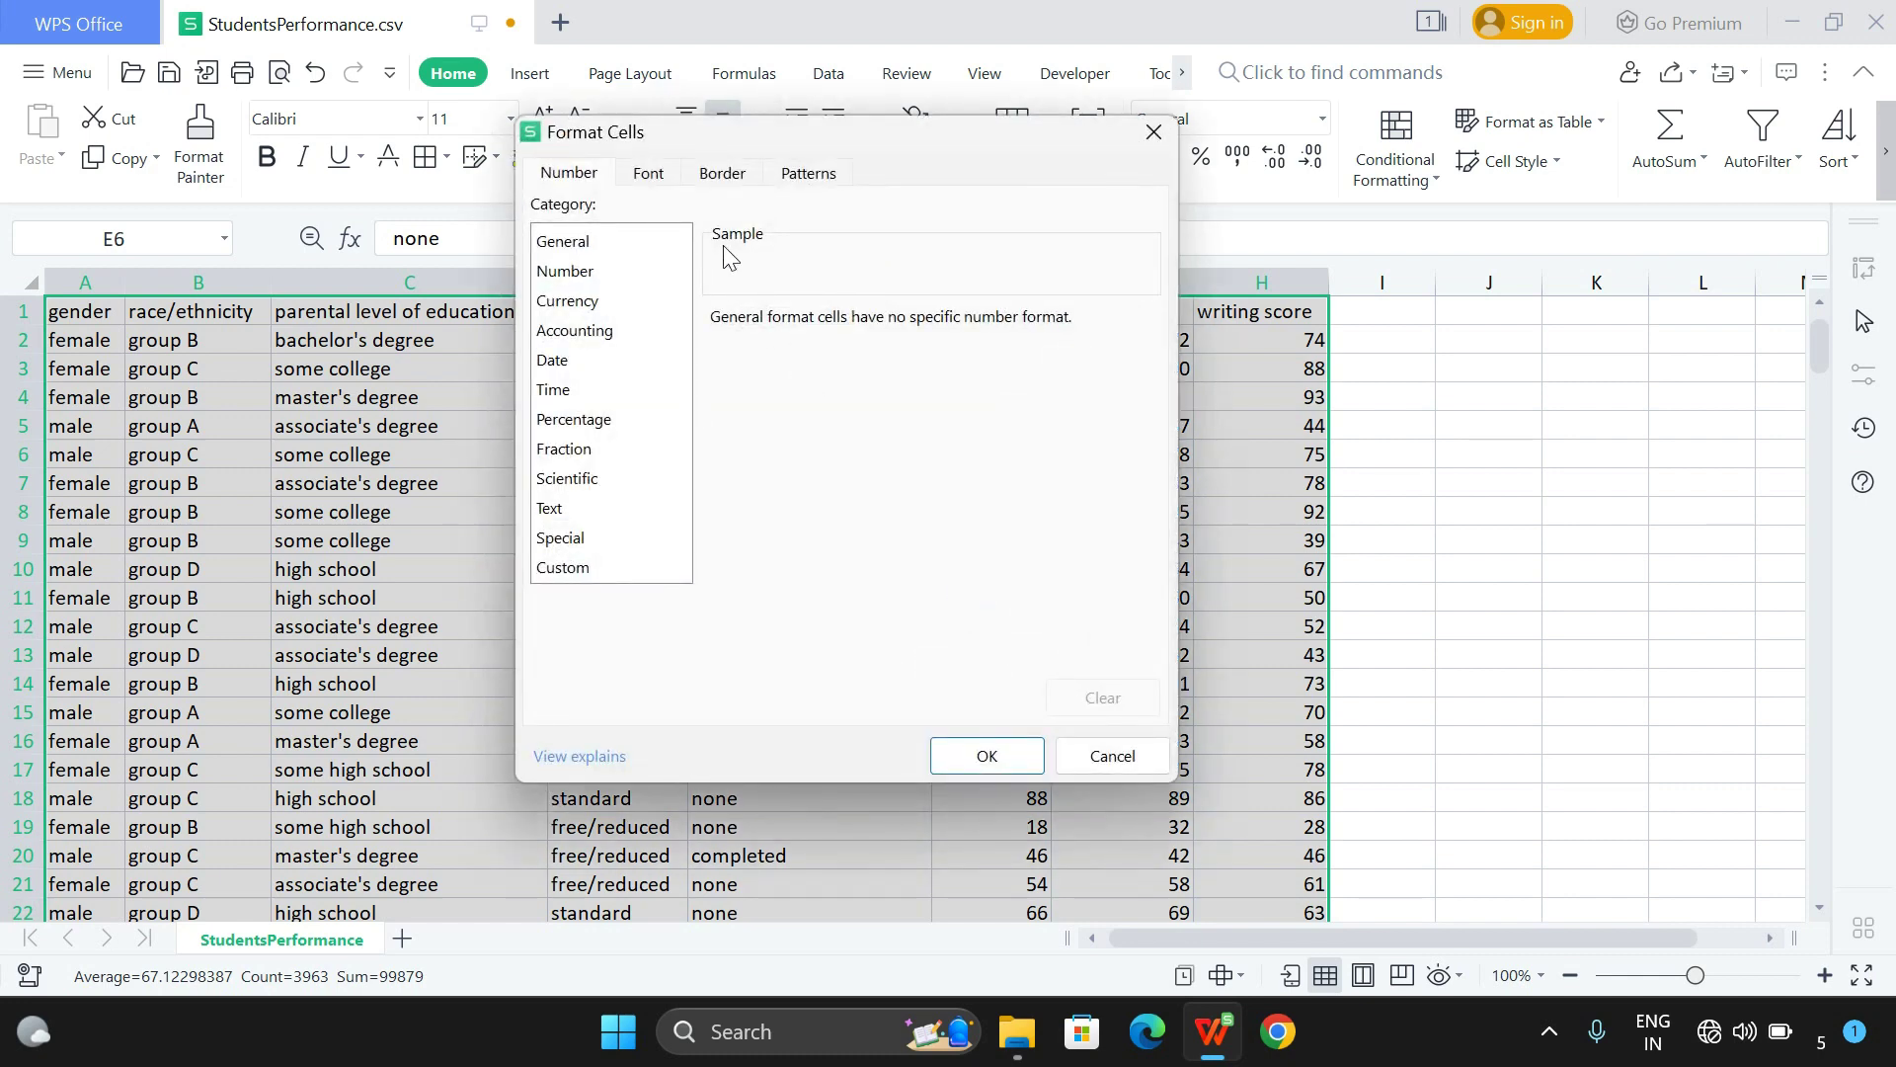
left_click(646, 176)
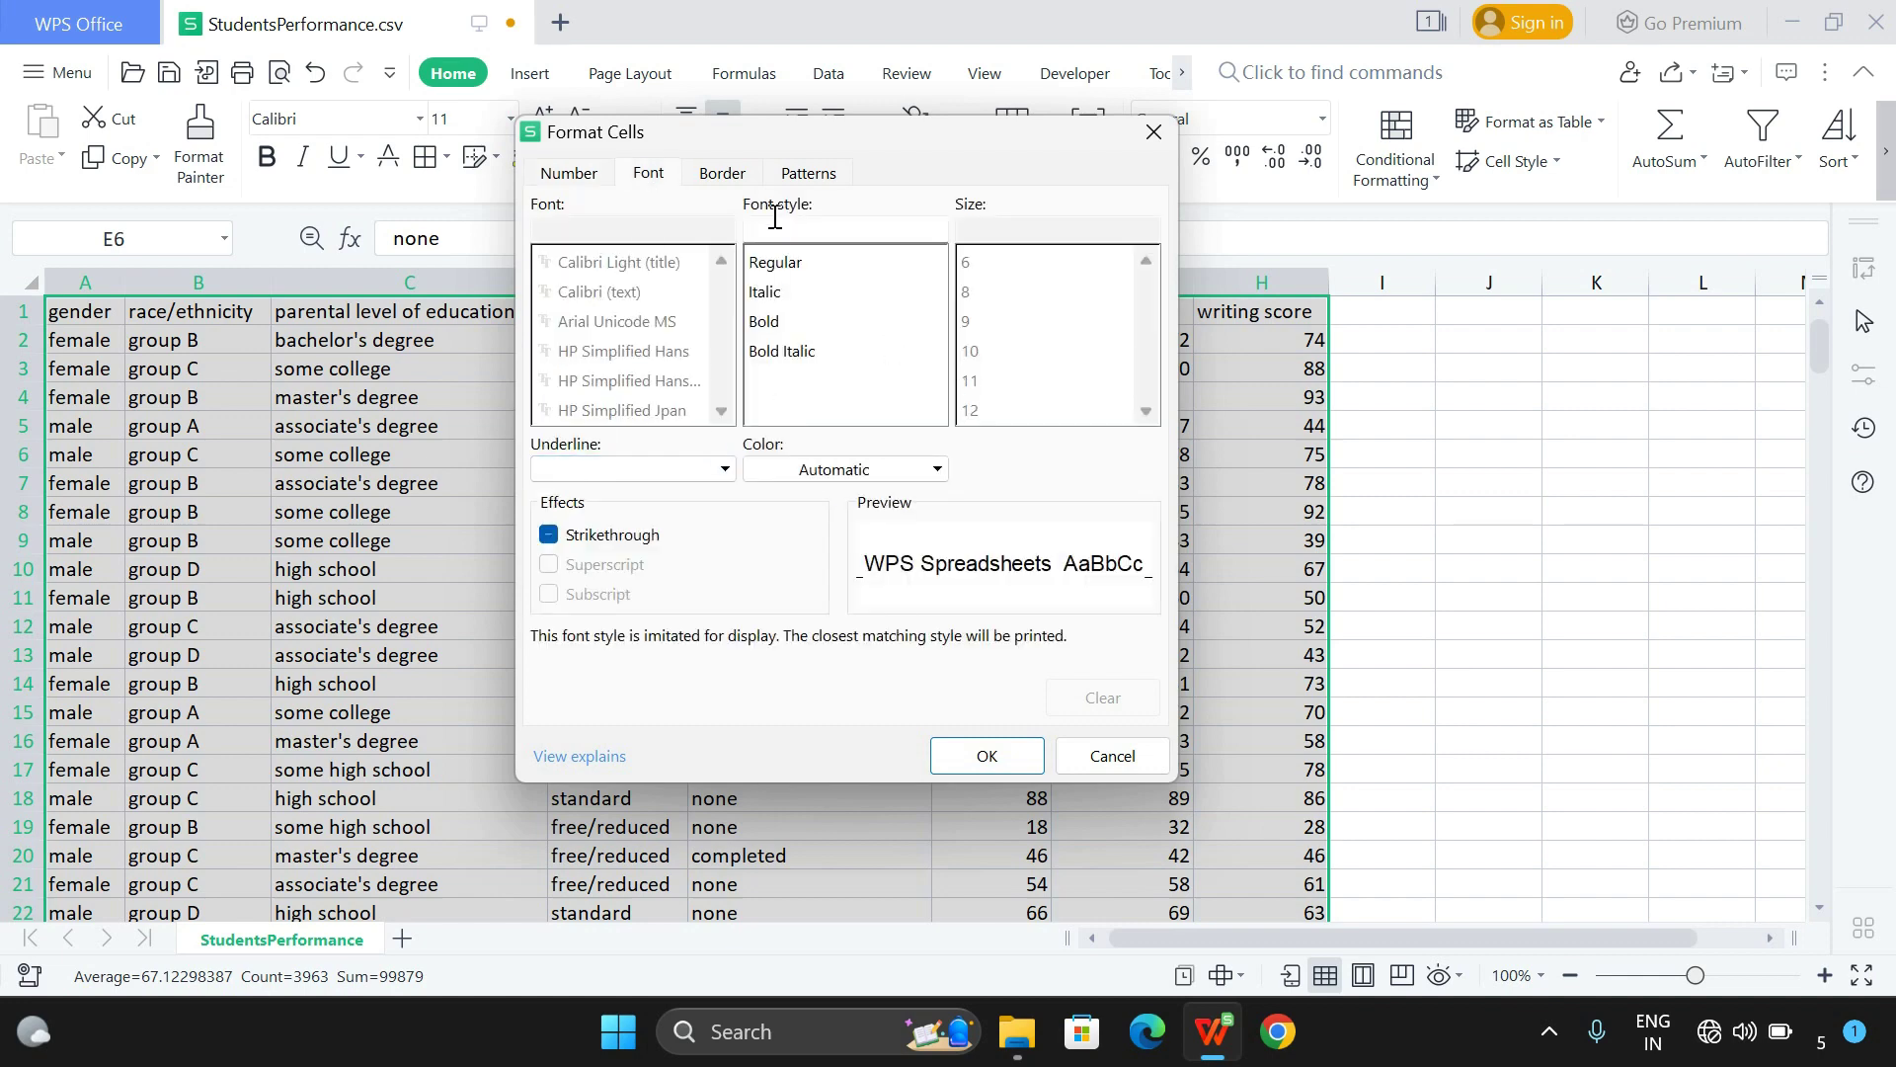
left_click(740, 184)
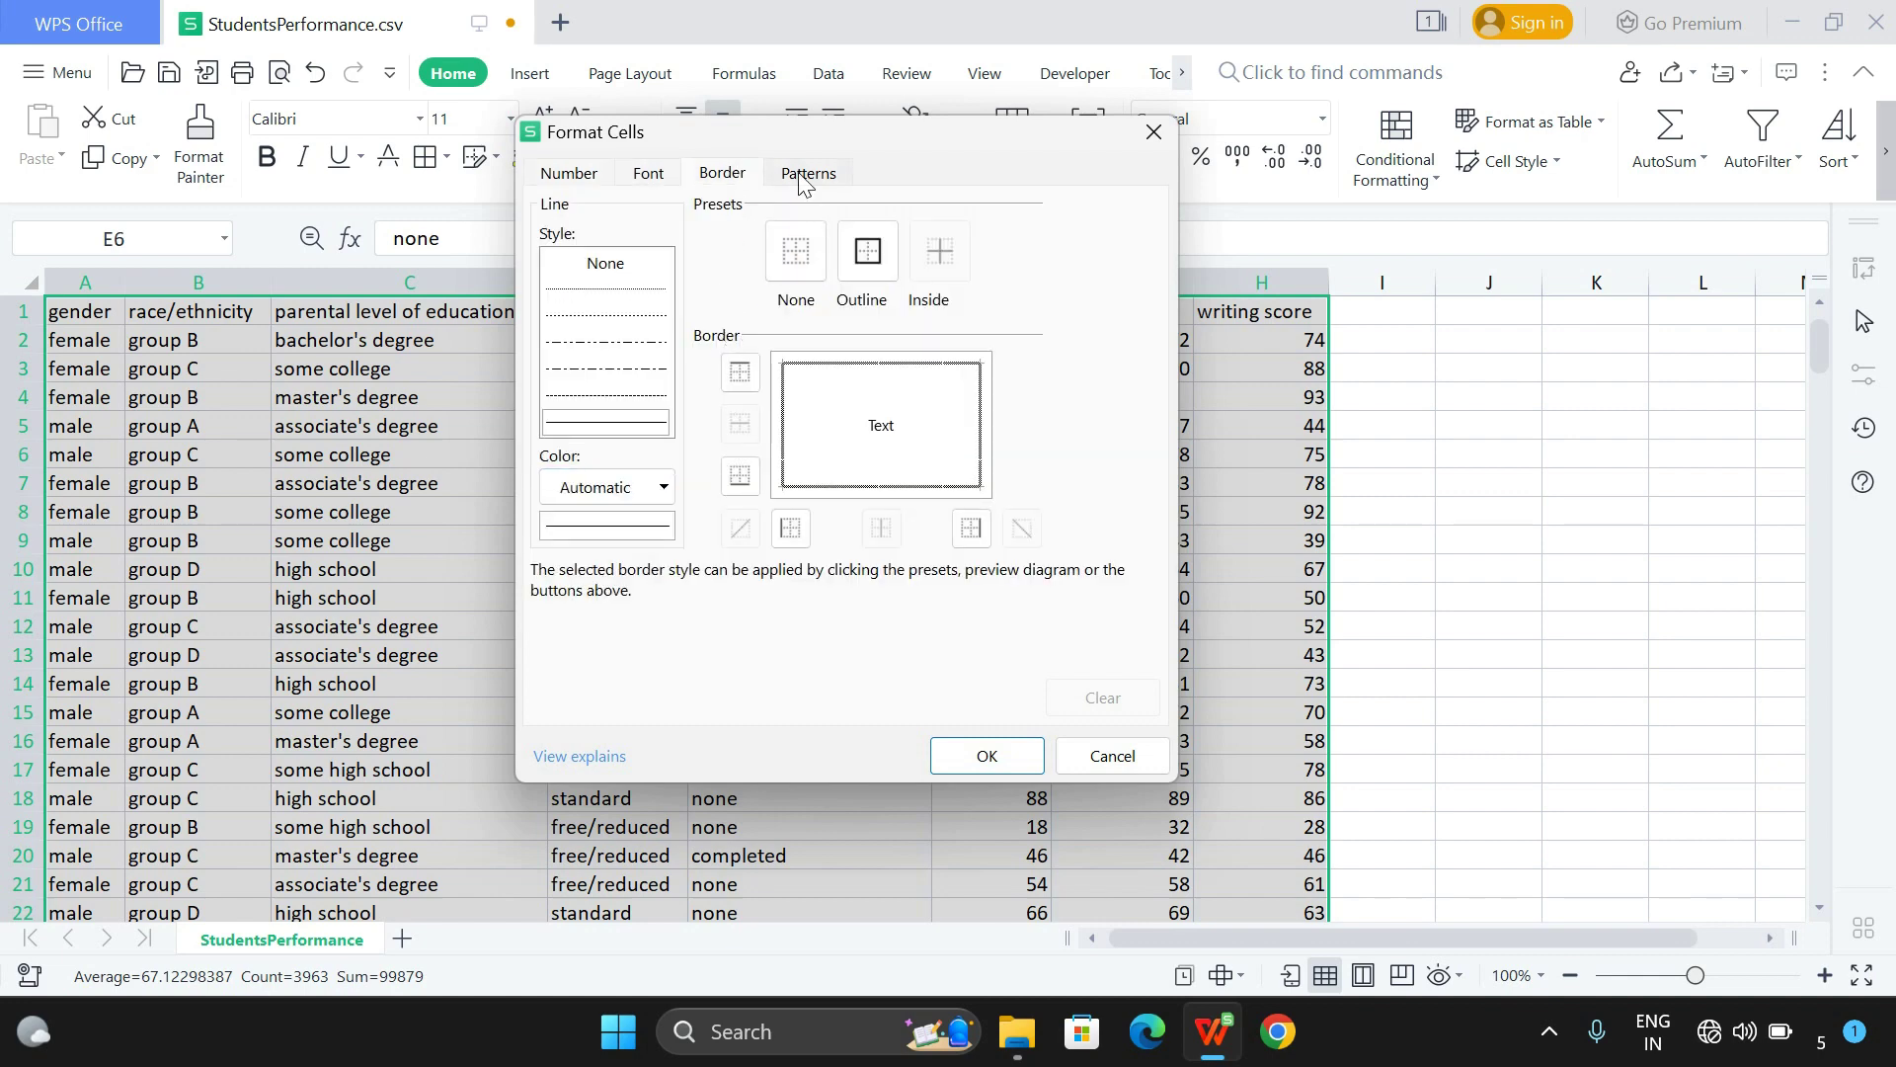
left_click(808, 176)
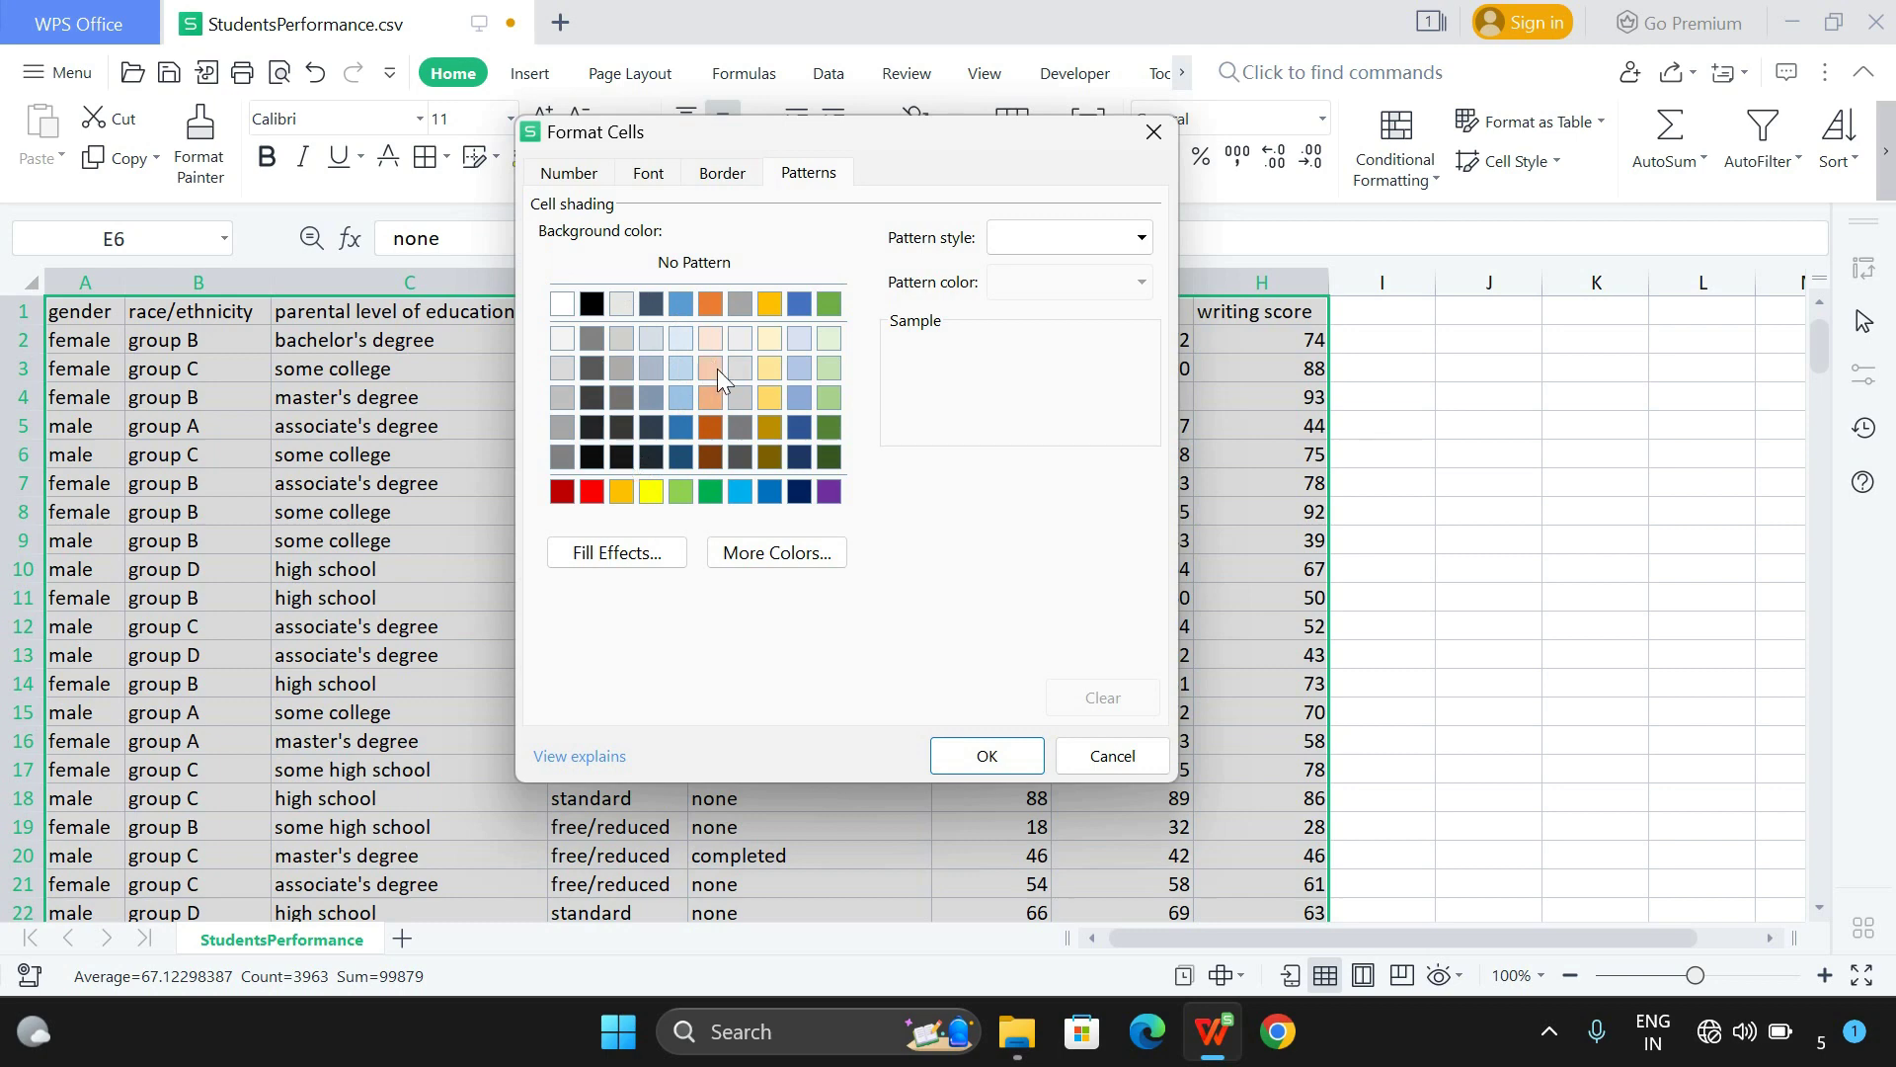
left_click(592, 492)
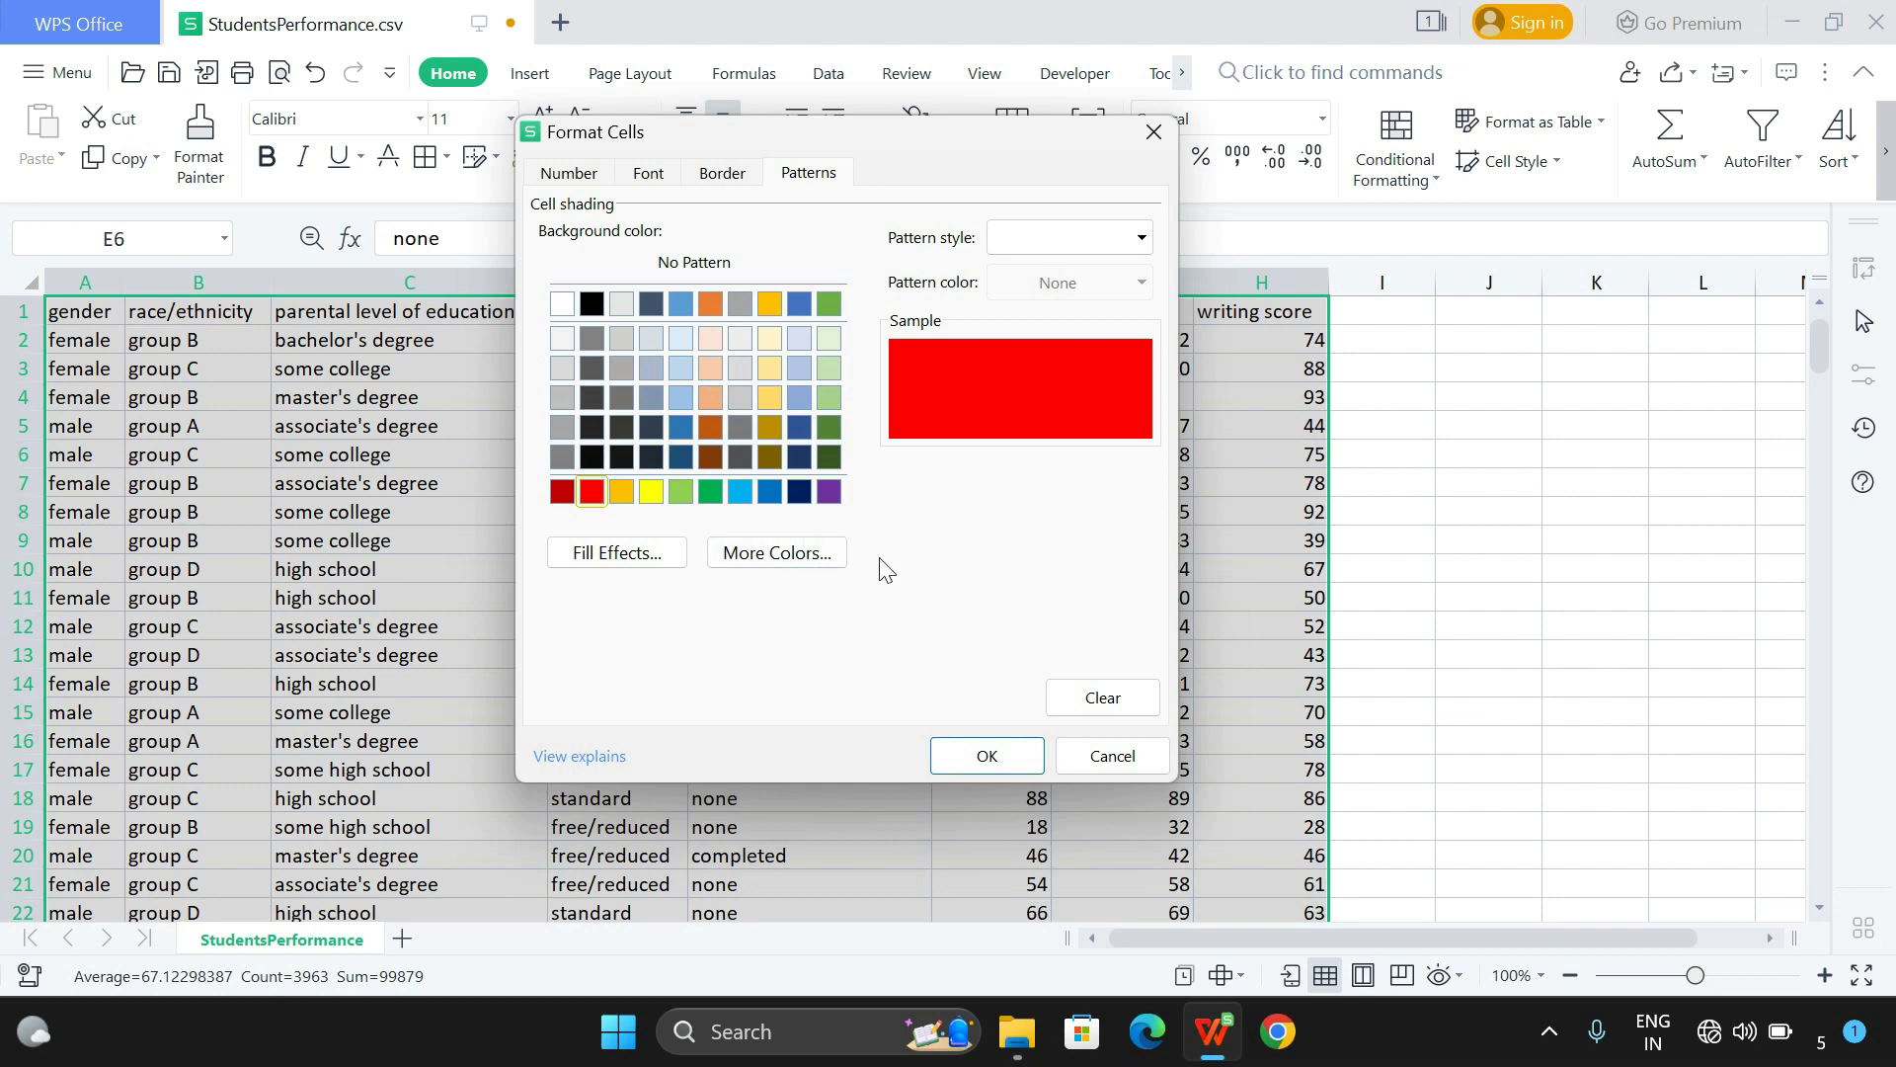
left_click(970, 753)
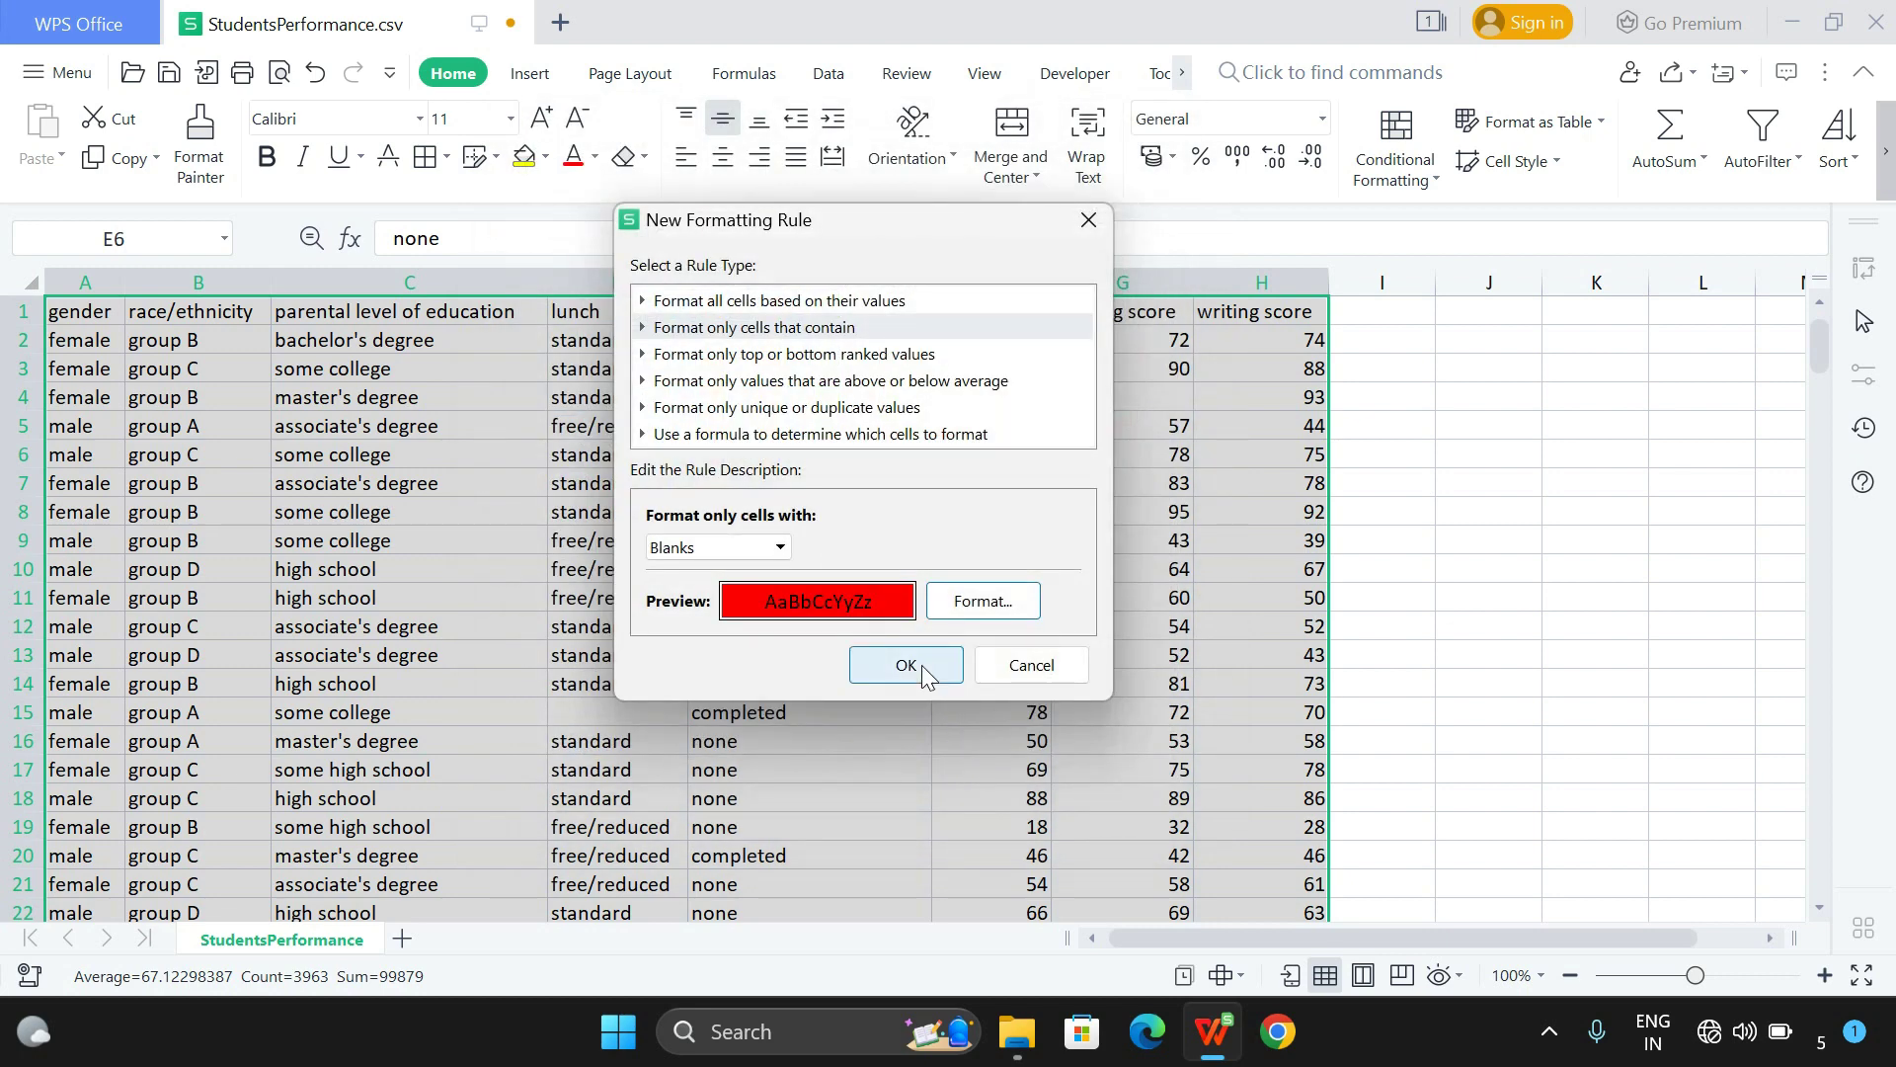
left_click(921, 666)
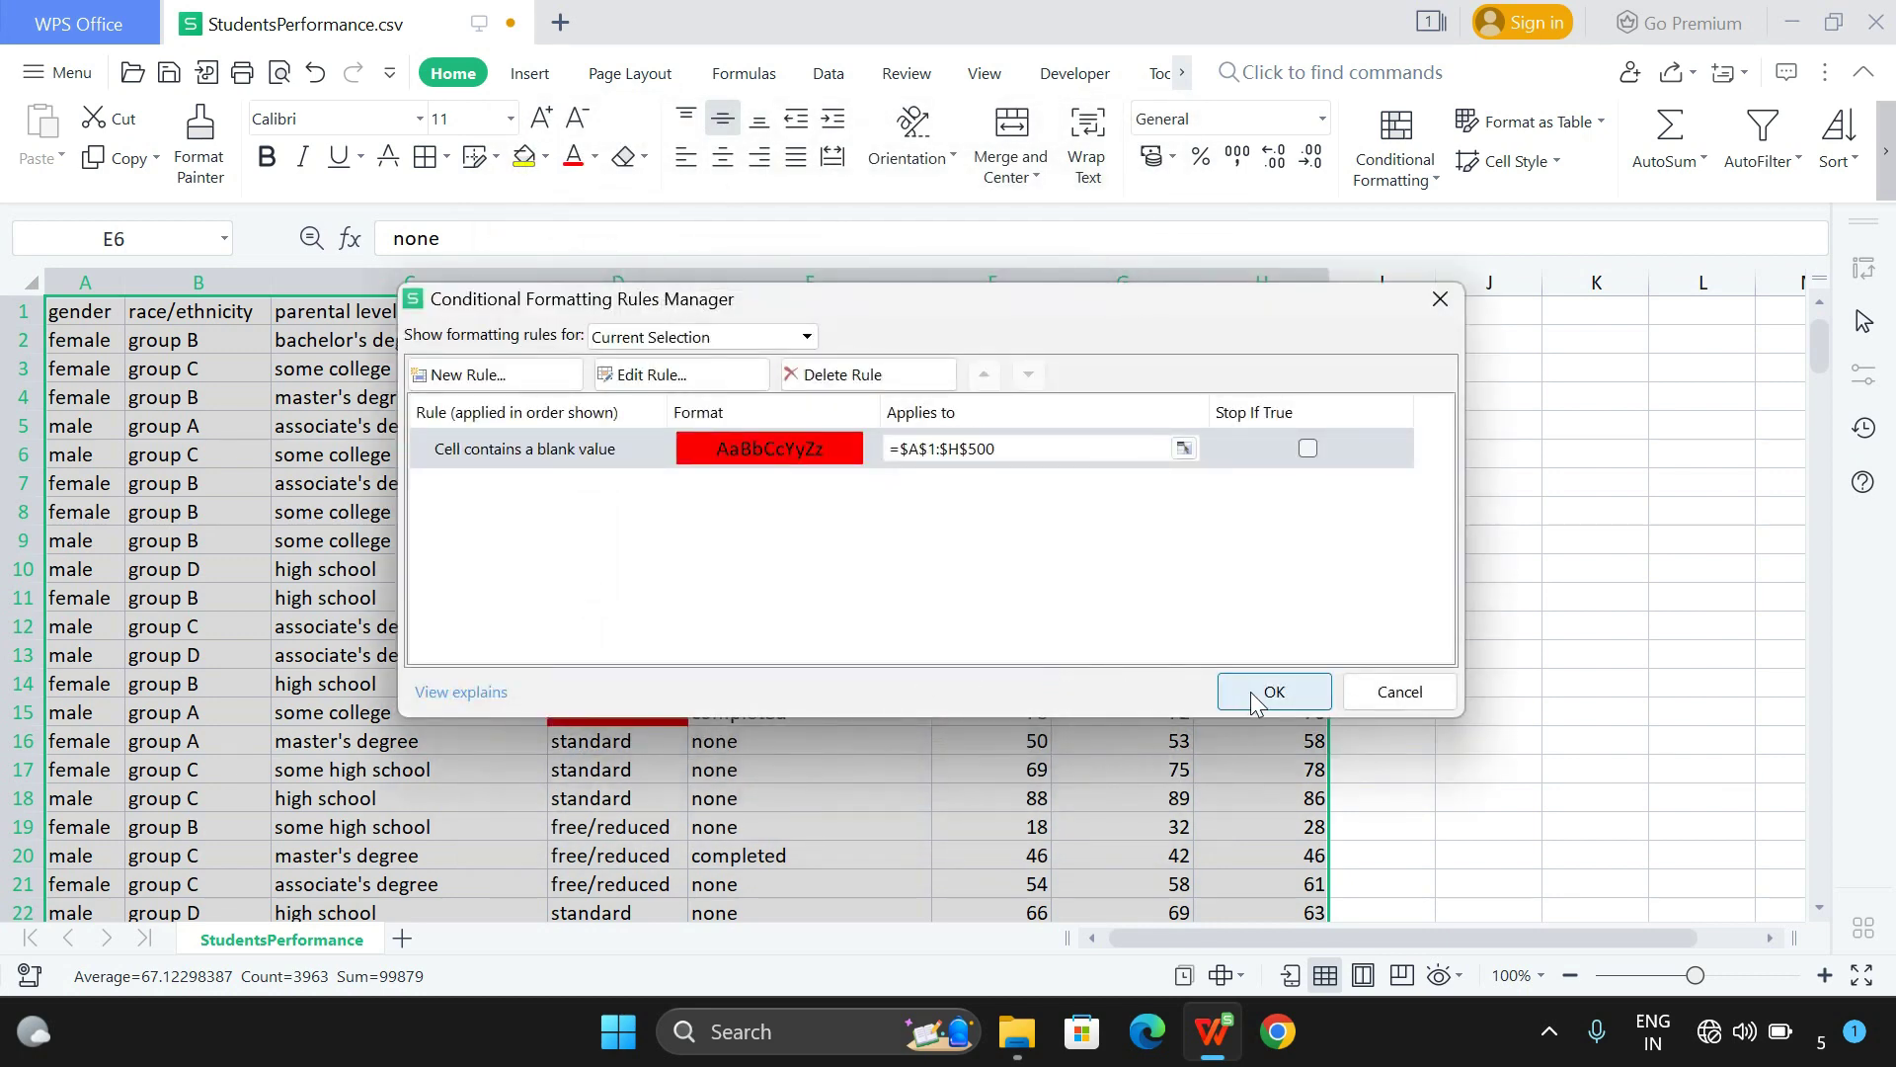
left_click(1254, 696)
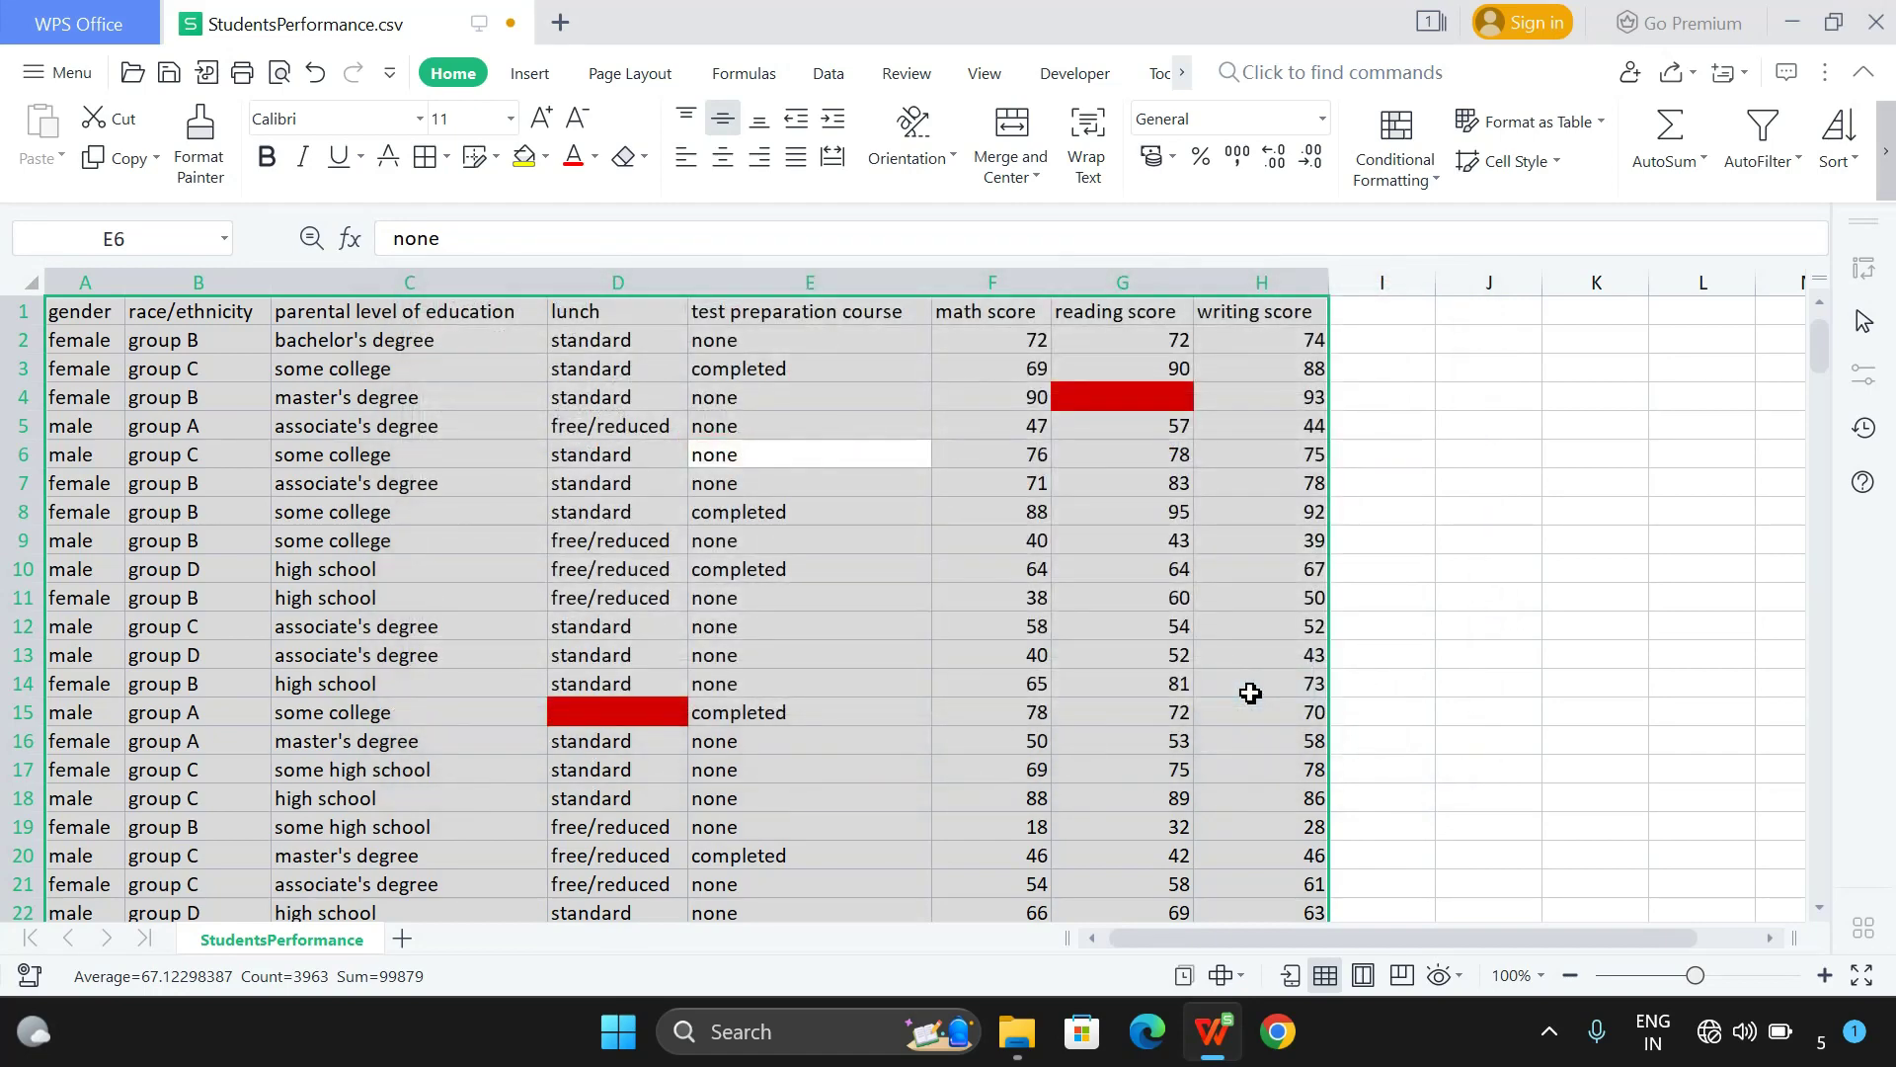
left_click(1193, 599)
left_click(1101, 407)
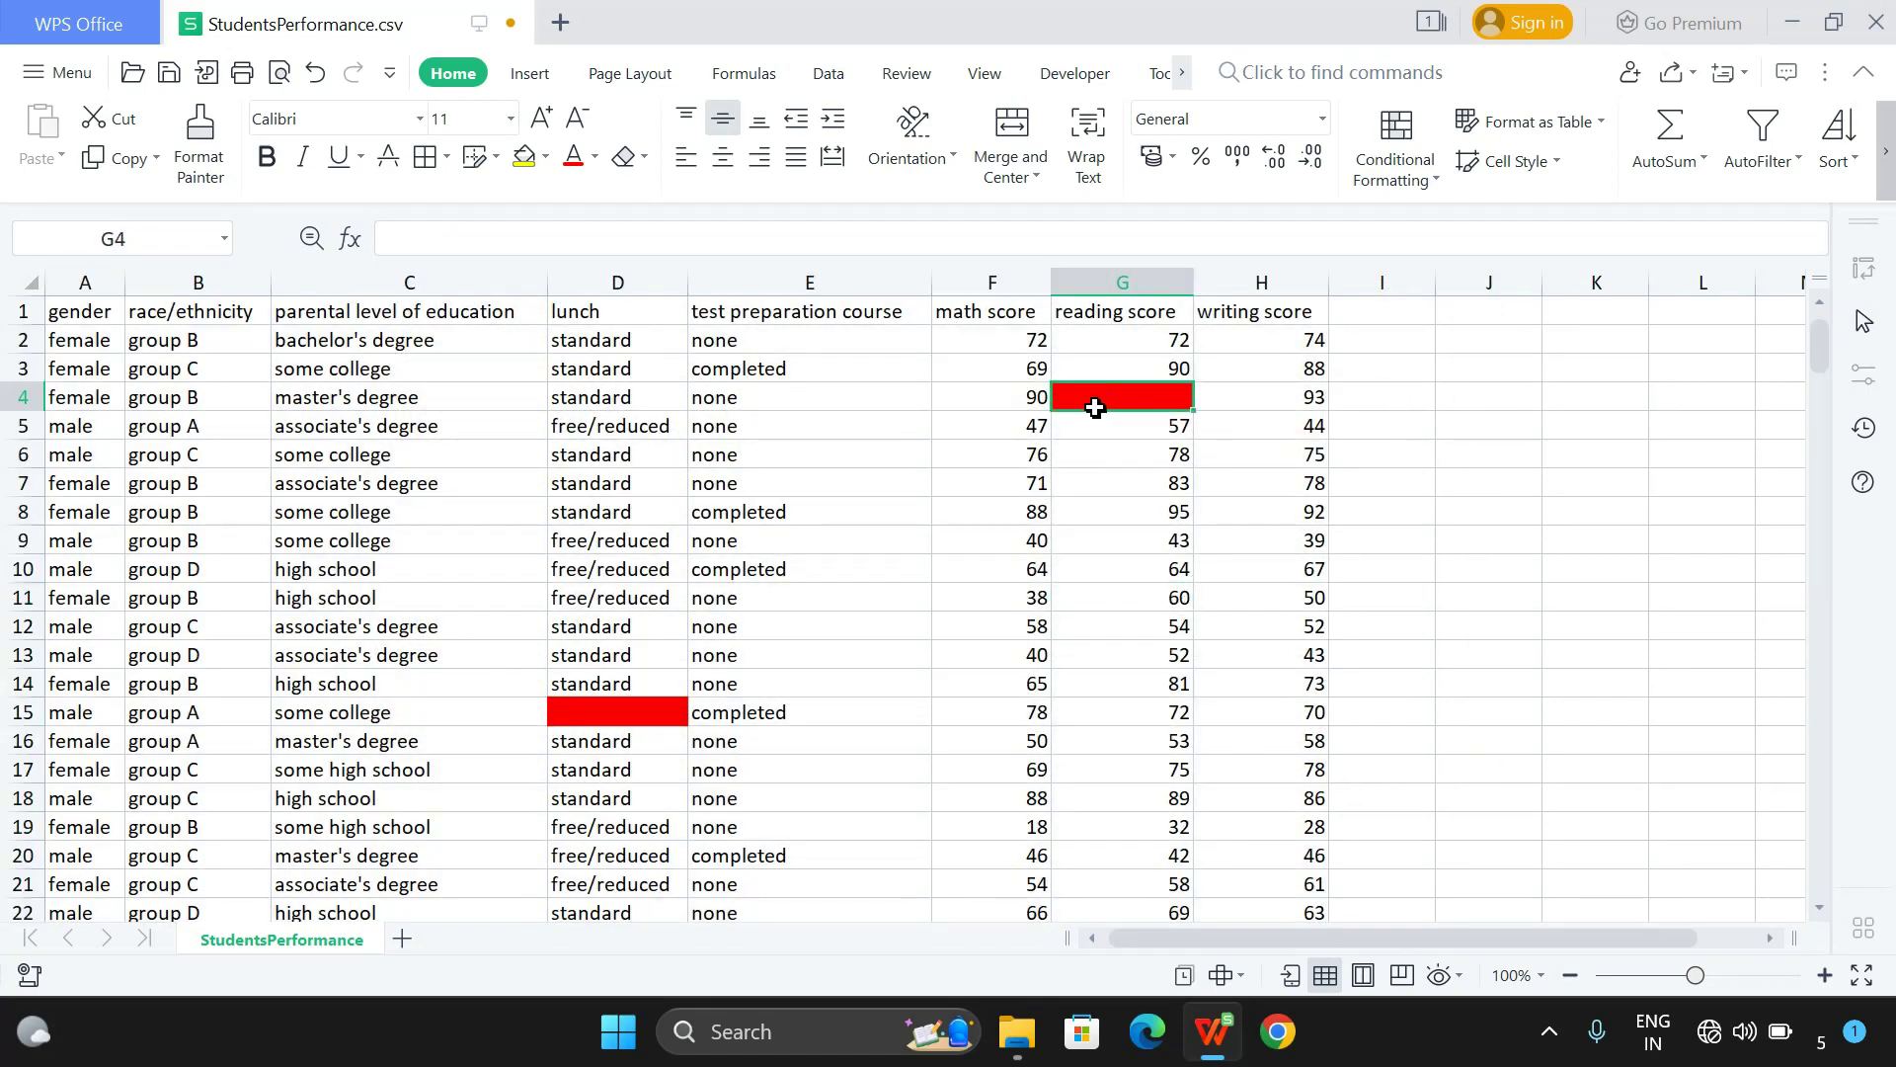
left_click(647, 707)
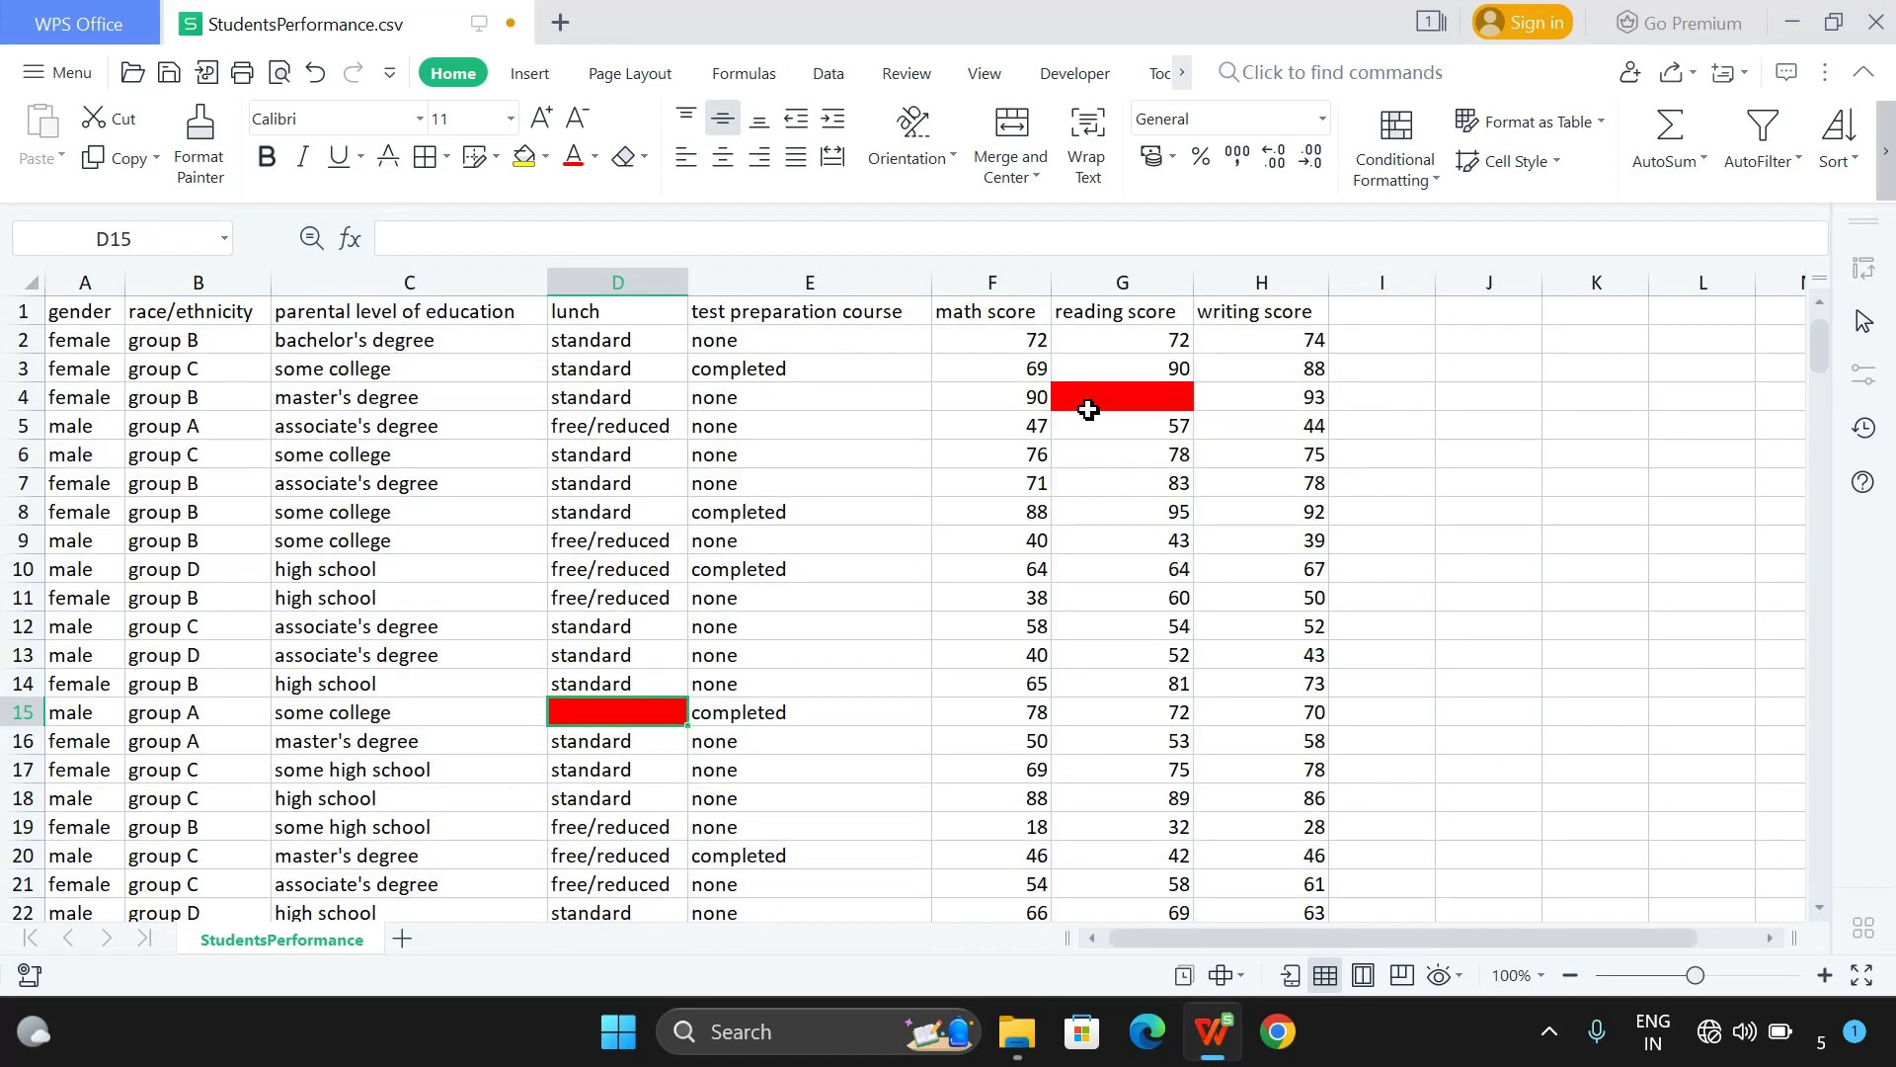
left_click(1088, 405)
left_click(634, 704)
scroll(796, 657, "down", 2)
scroll(795, 657, "down", 5)
scroll(795, 657, "down", 2)
scroll(795, 657, "down", 3)
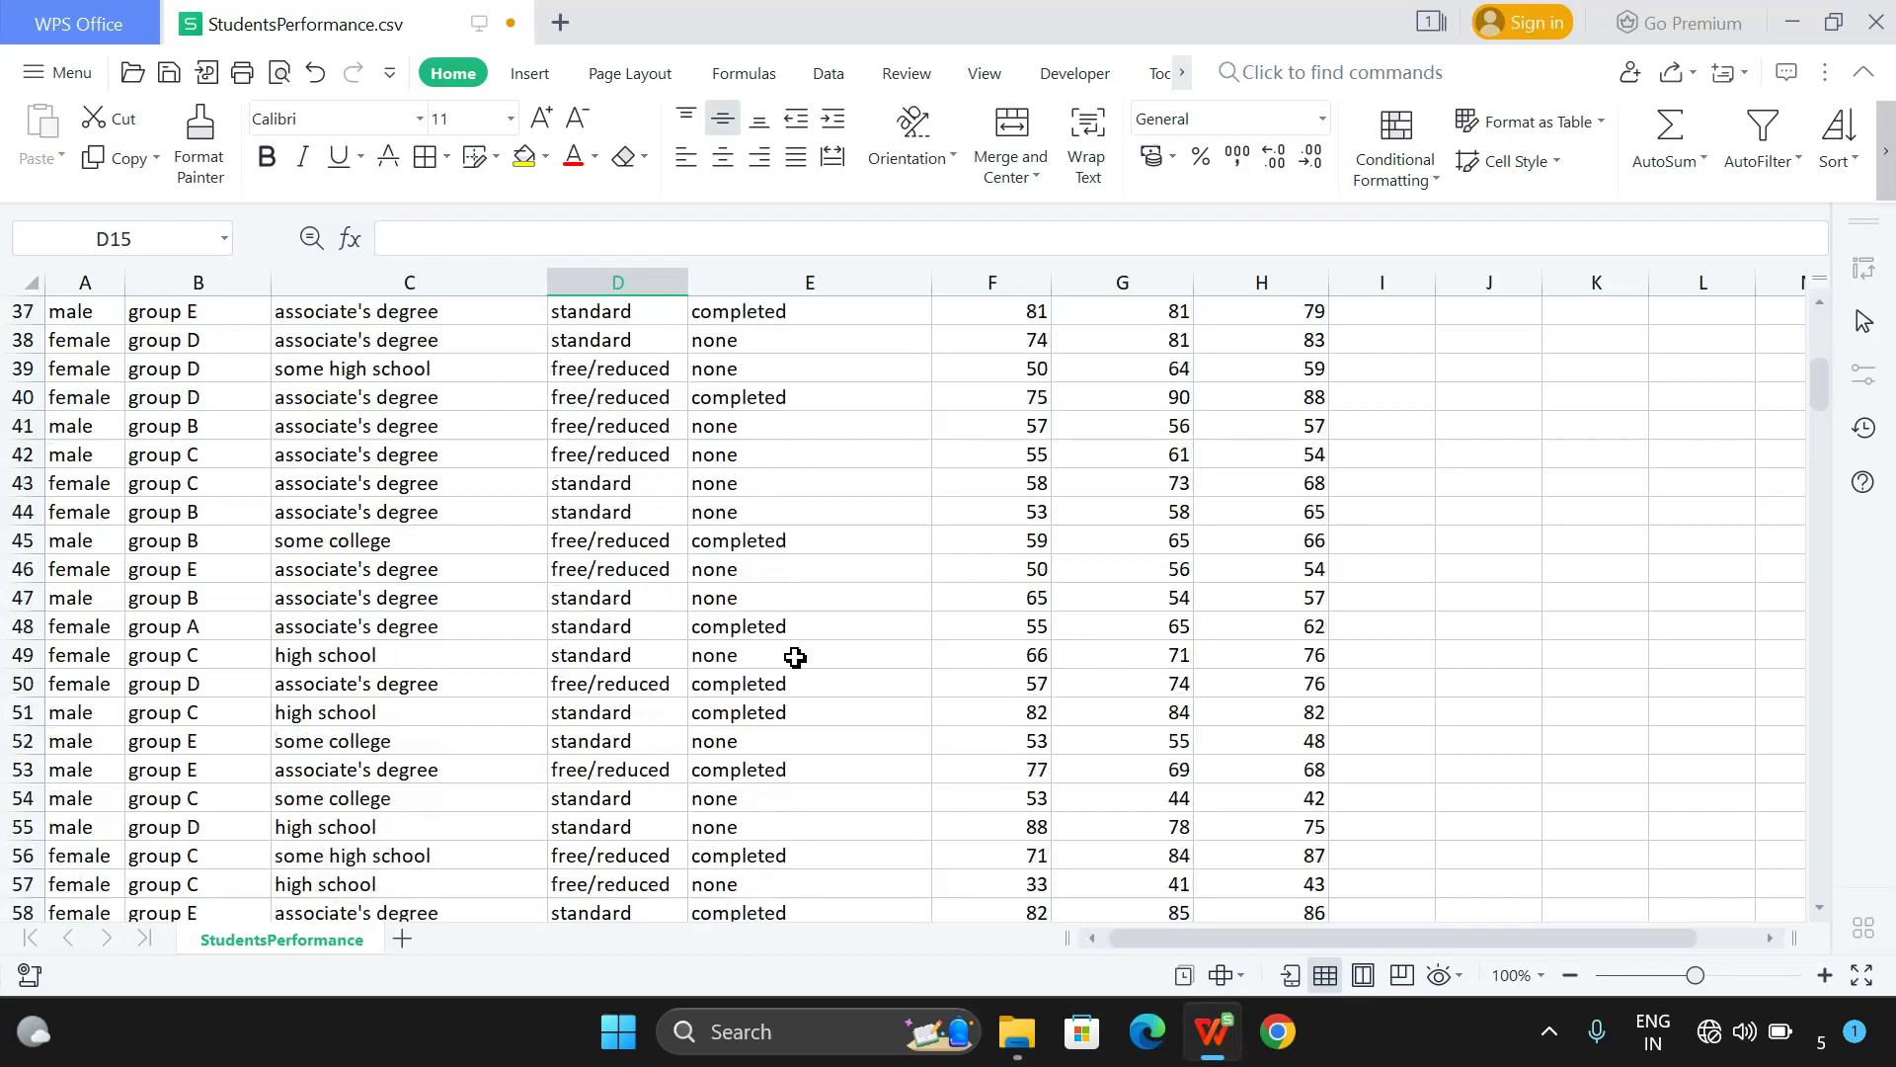
scroll(795, 657, "down", 4)
scroll(795, 657, "down", 1)
scroll(795, 657, "down", 1)
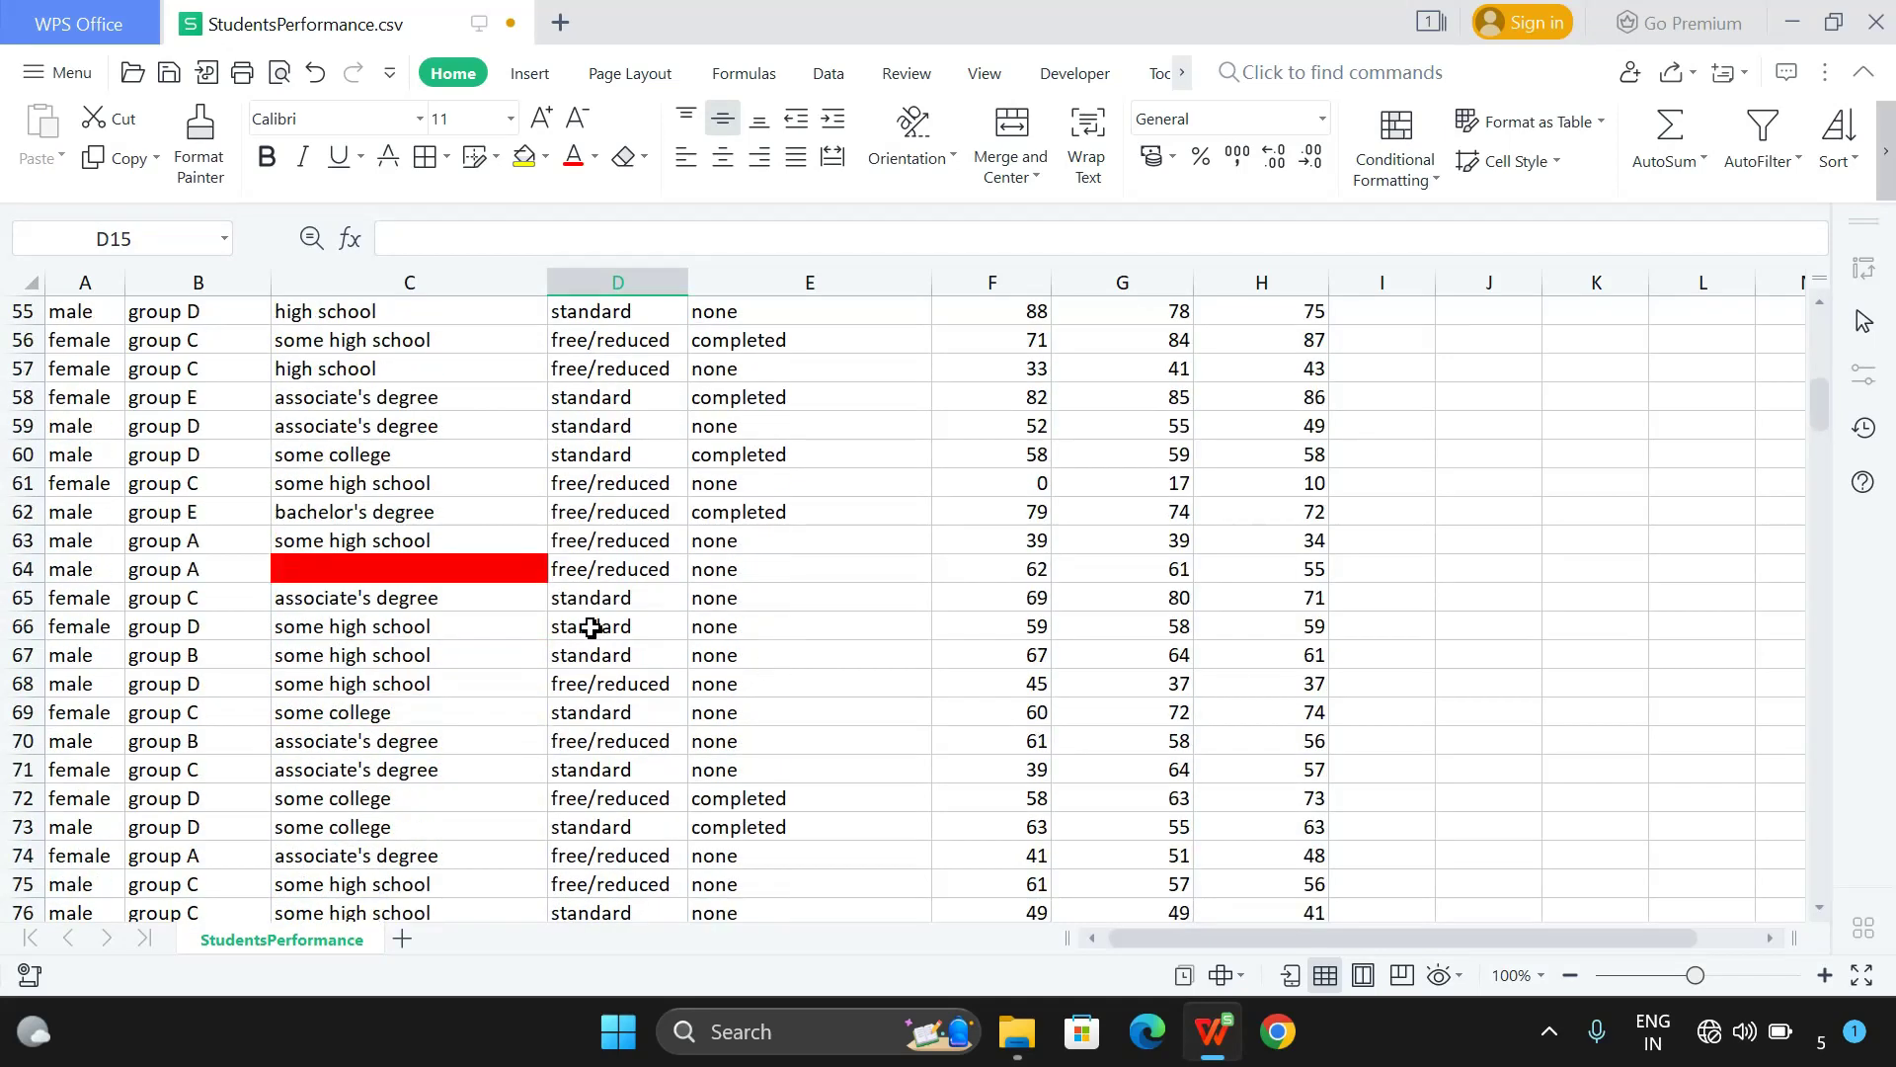
left_click(522, 593)
scroll(844, 615, "down", 4)
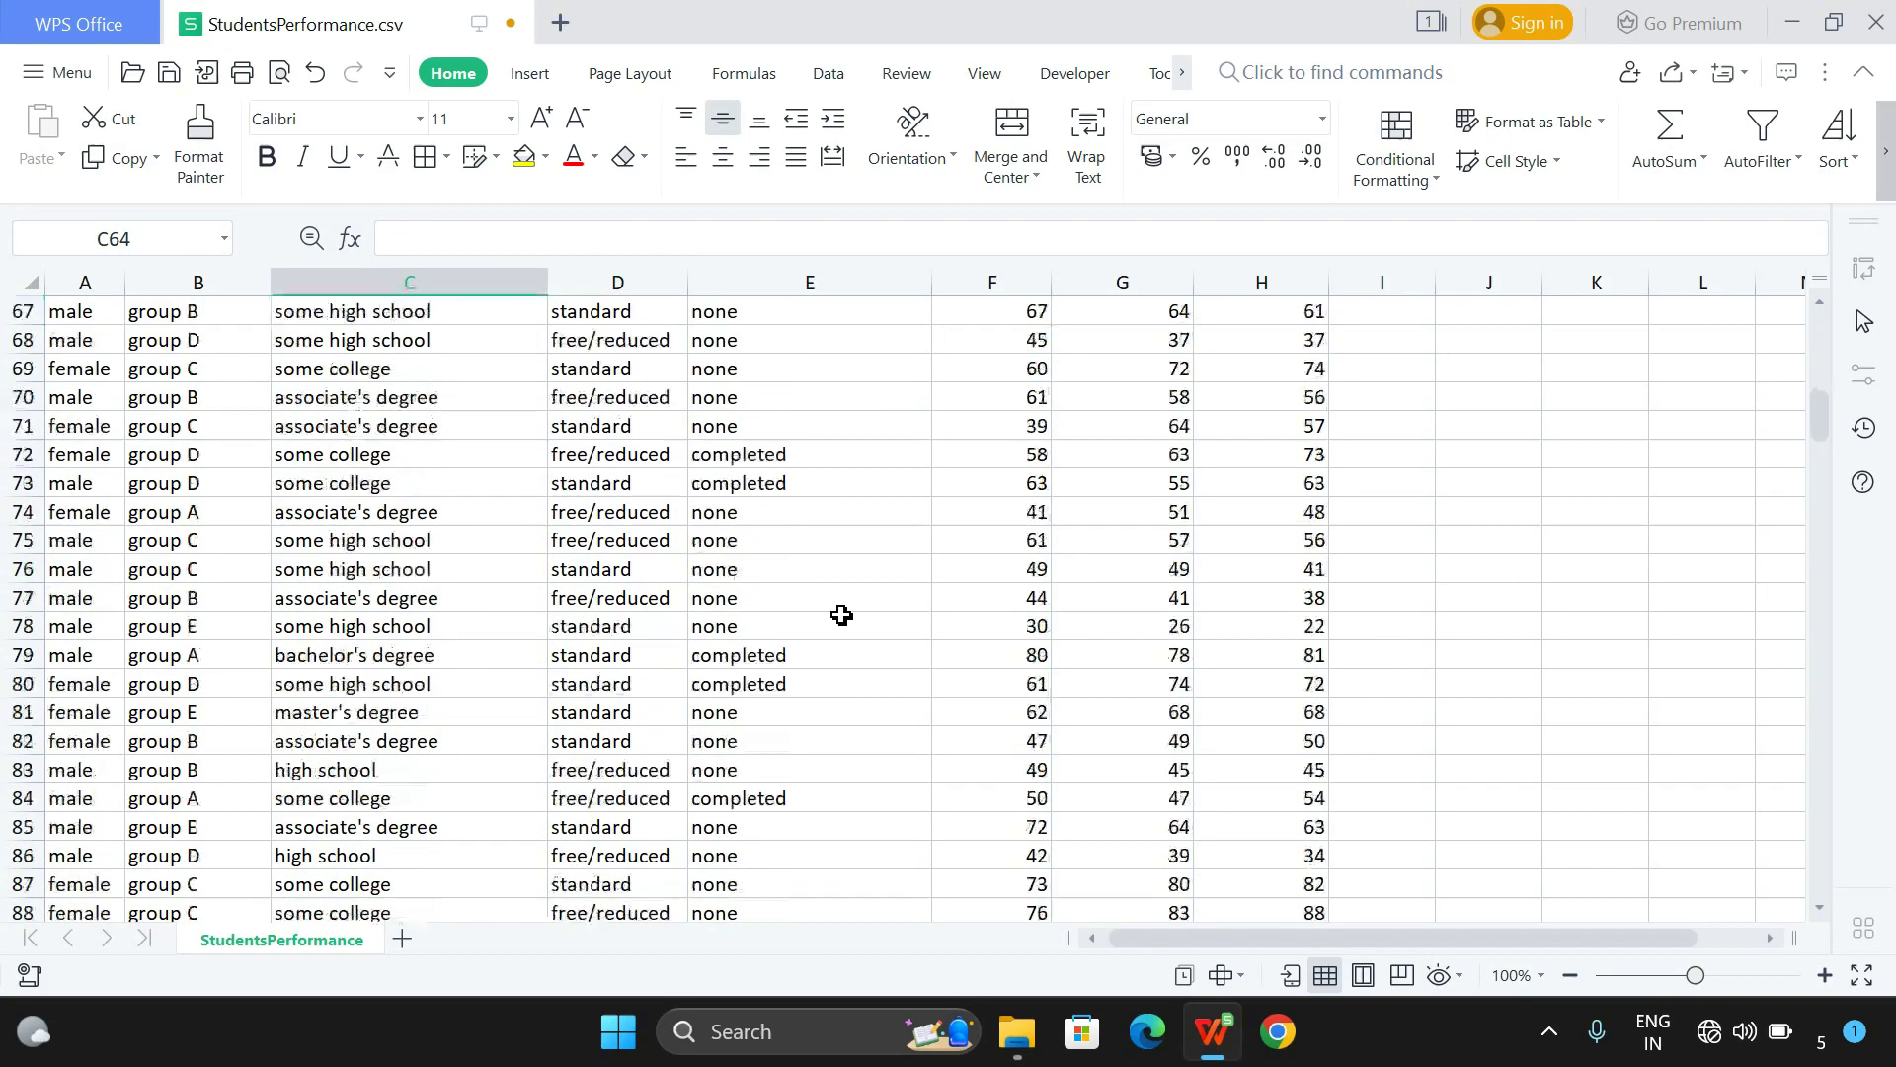
scroll(844, 615, "down", 2)
scroll(843, 615, "down", 3)
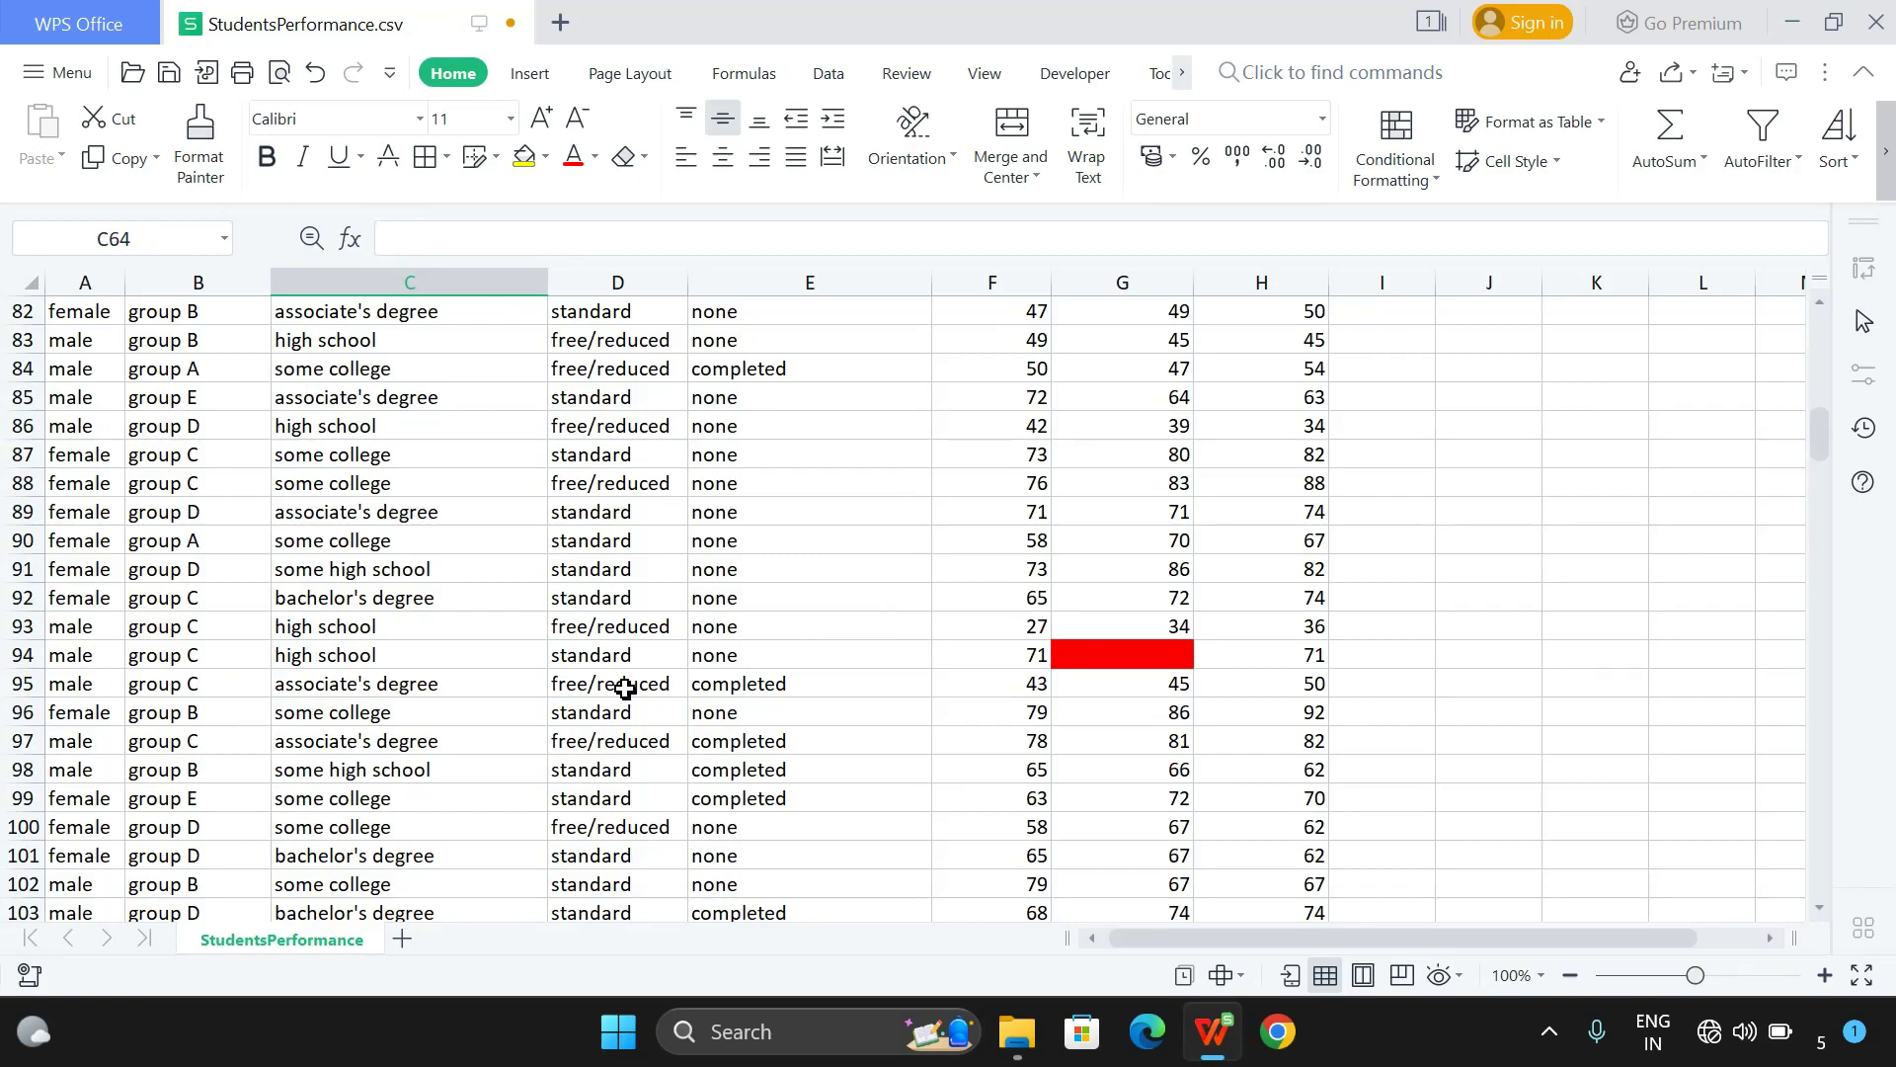
scroll(987, 671, "down", 3)
scroll(987, 671, "down", 5)
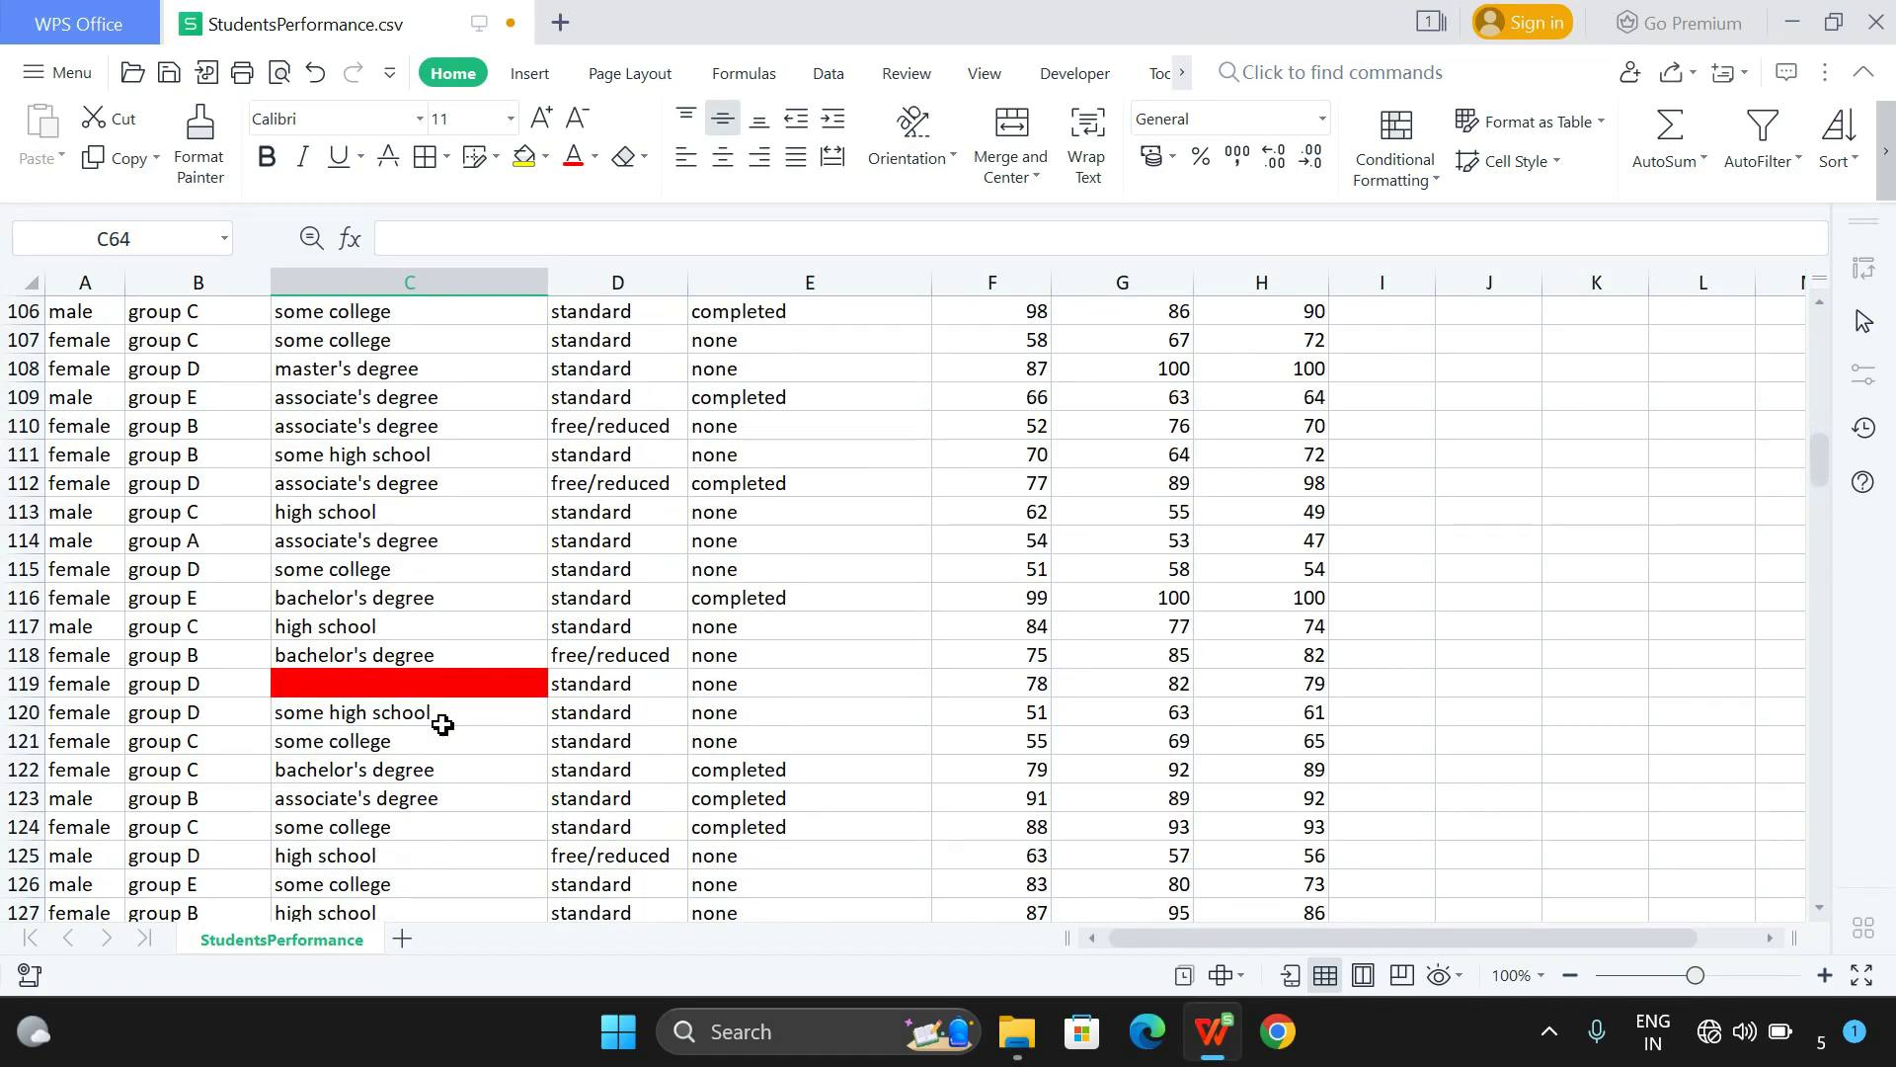
scroll(444, 725, "down", 8)
scroll(444, 725, "down", 3)
scroll(444, 721, "down", 8)
scroll(445, 721, "down", 8)
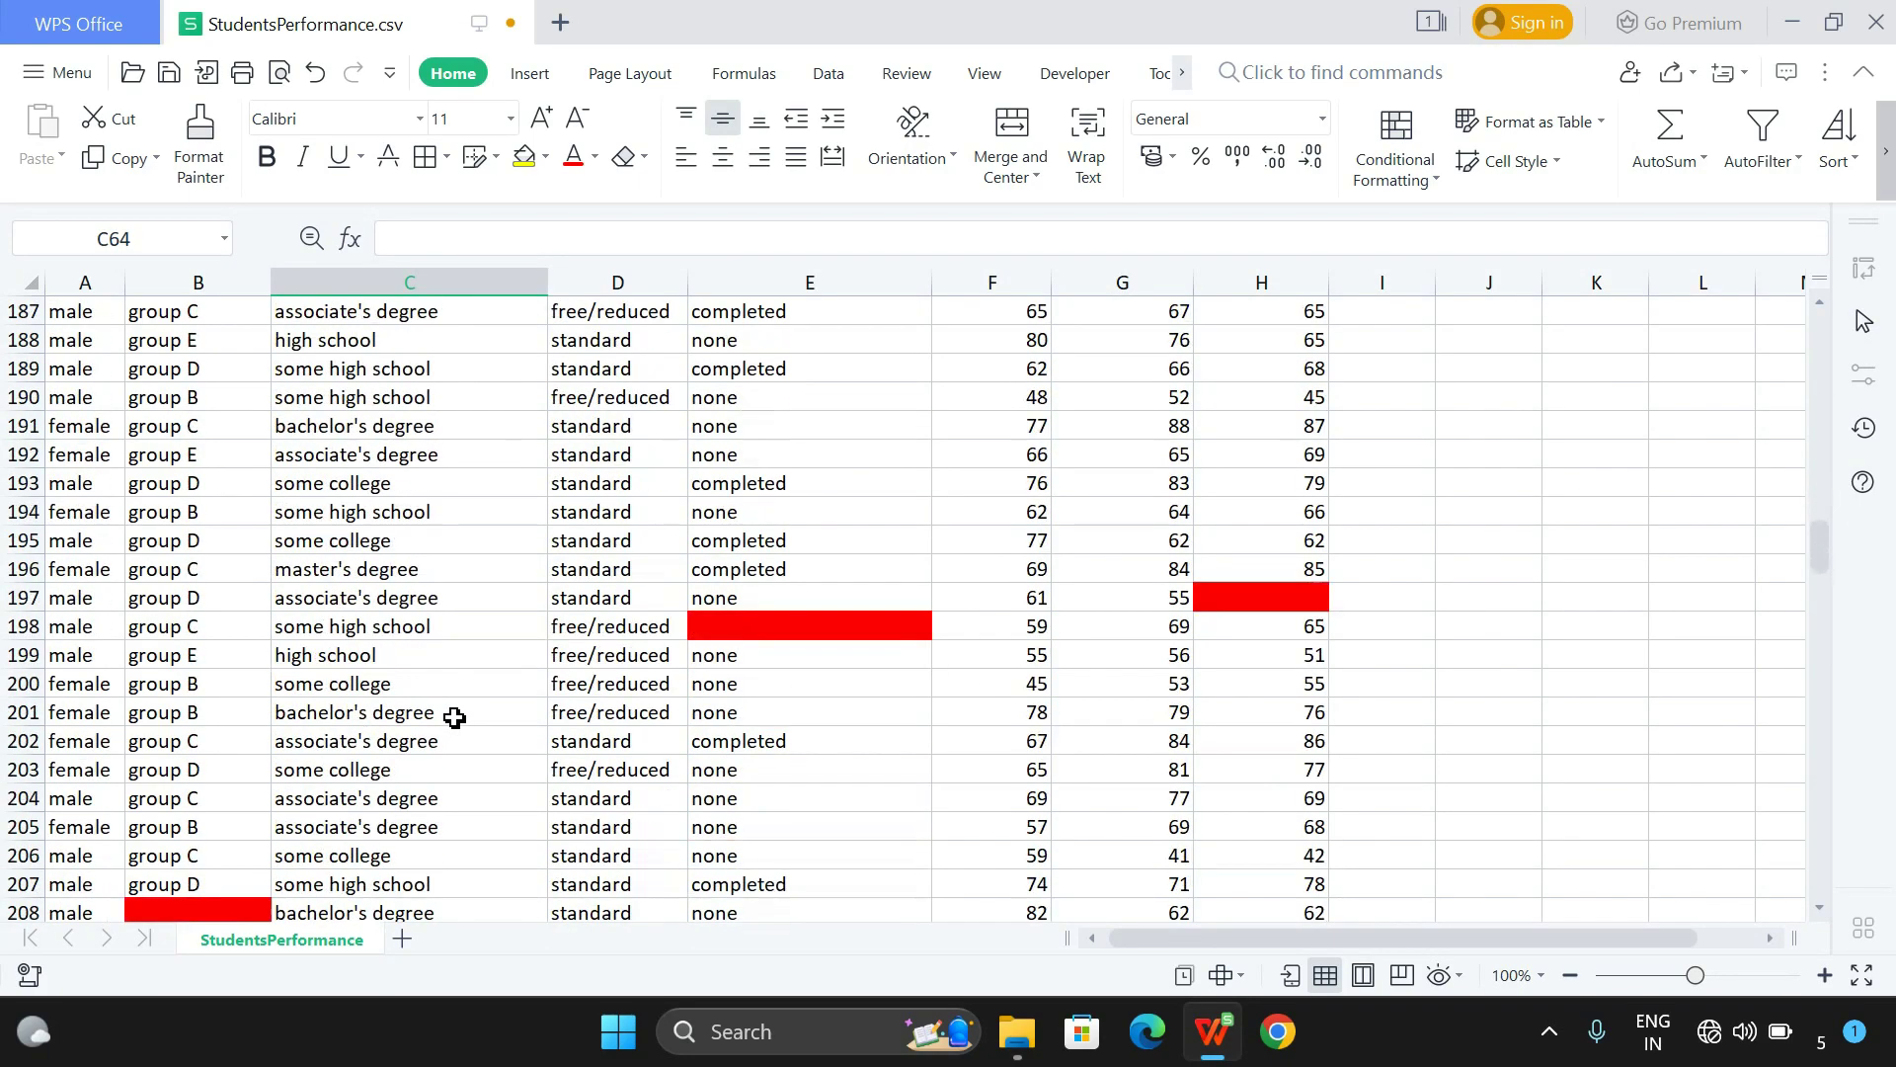
scroll(449, 719, "down", 6)
scroll(454, 718, "down", 2)
scroll(454, 718, "up", 4)
scroll(454, 718, "up", 6)
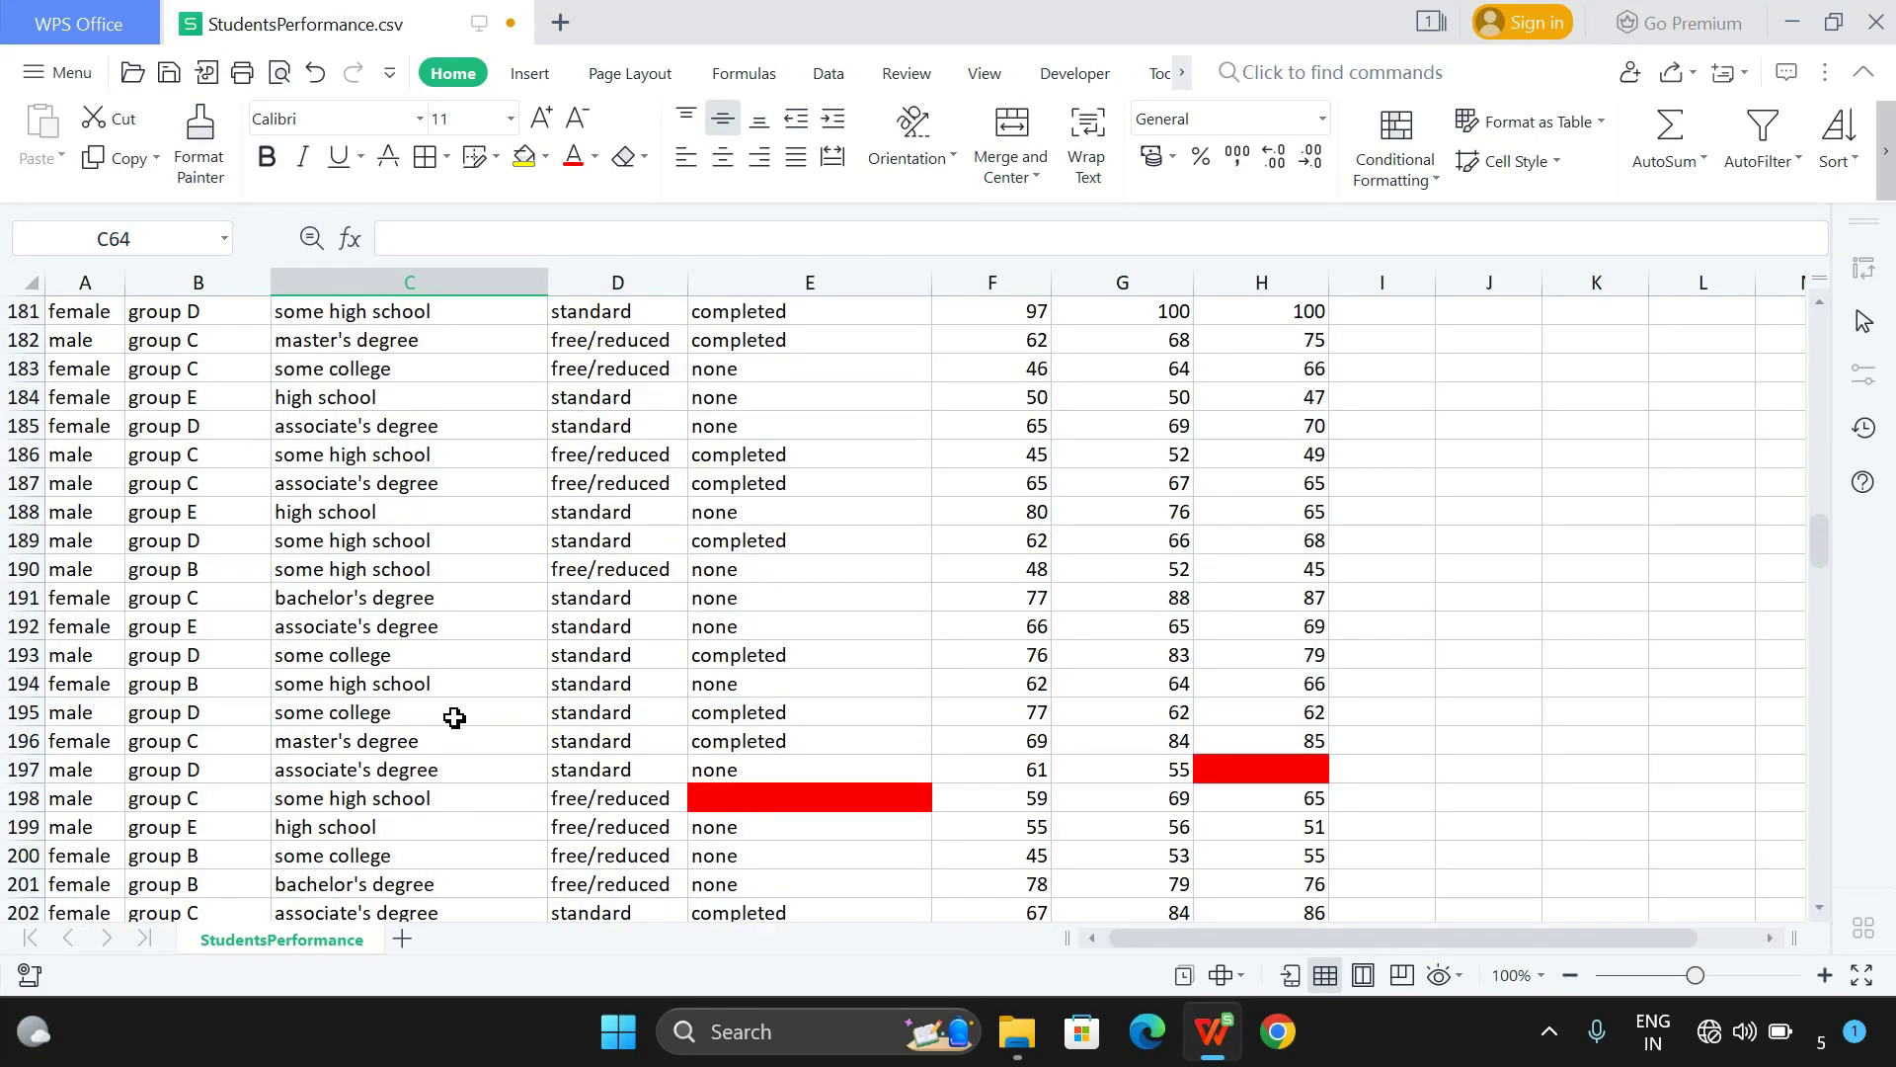
scroll(455, 718, "down", 7)
scroll(456, 720, "down", 4)
scroll(458, 722, "down", 2)
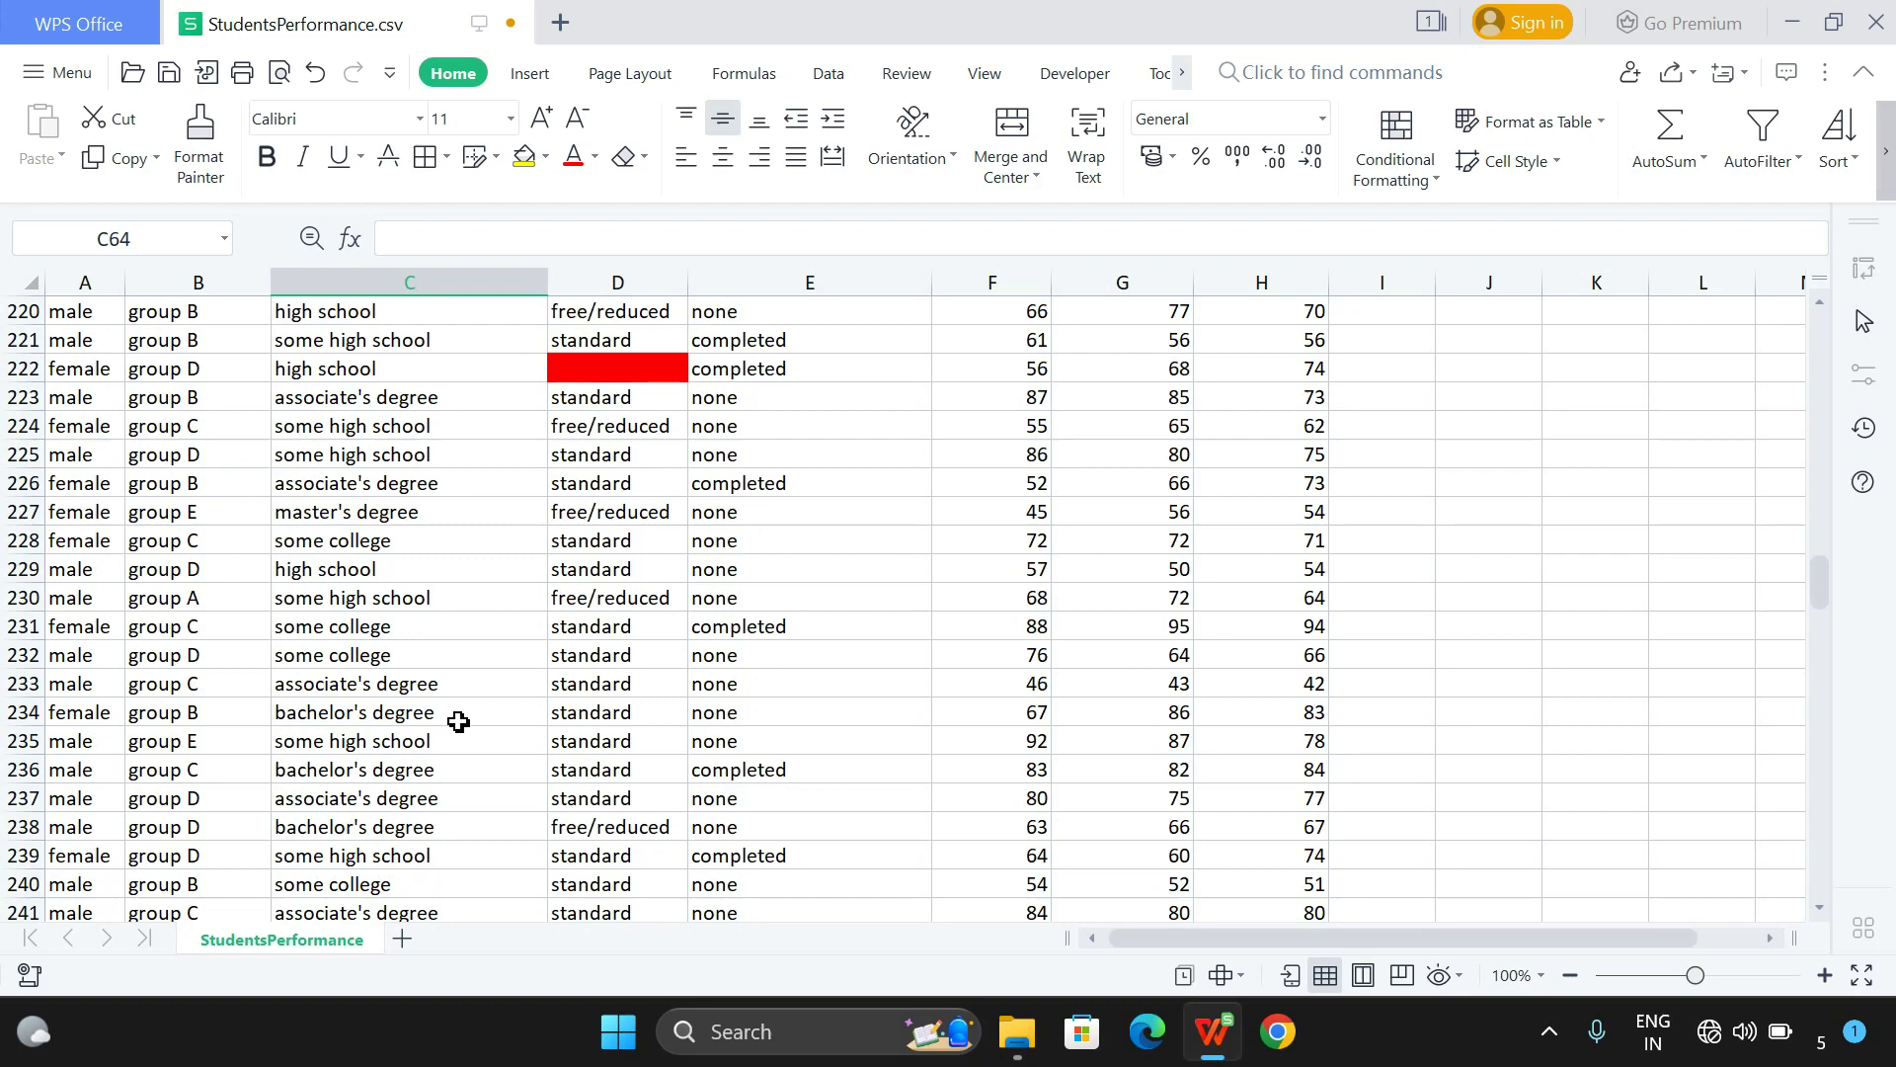
scroll(458, 722, "down", 7)
scroll(458, 722, "down", 7)
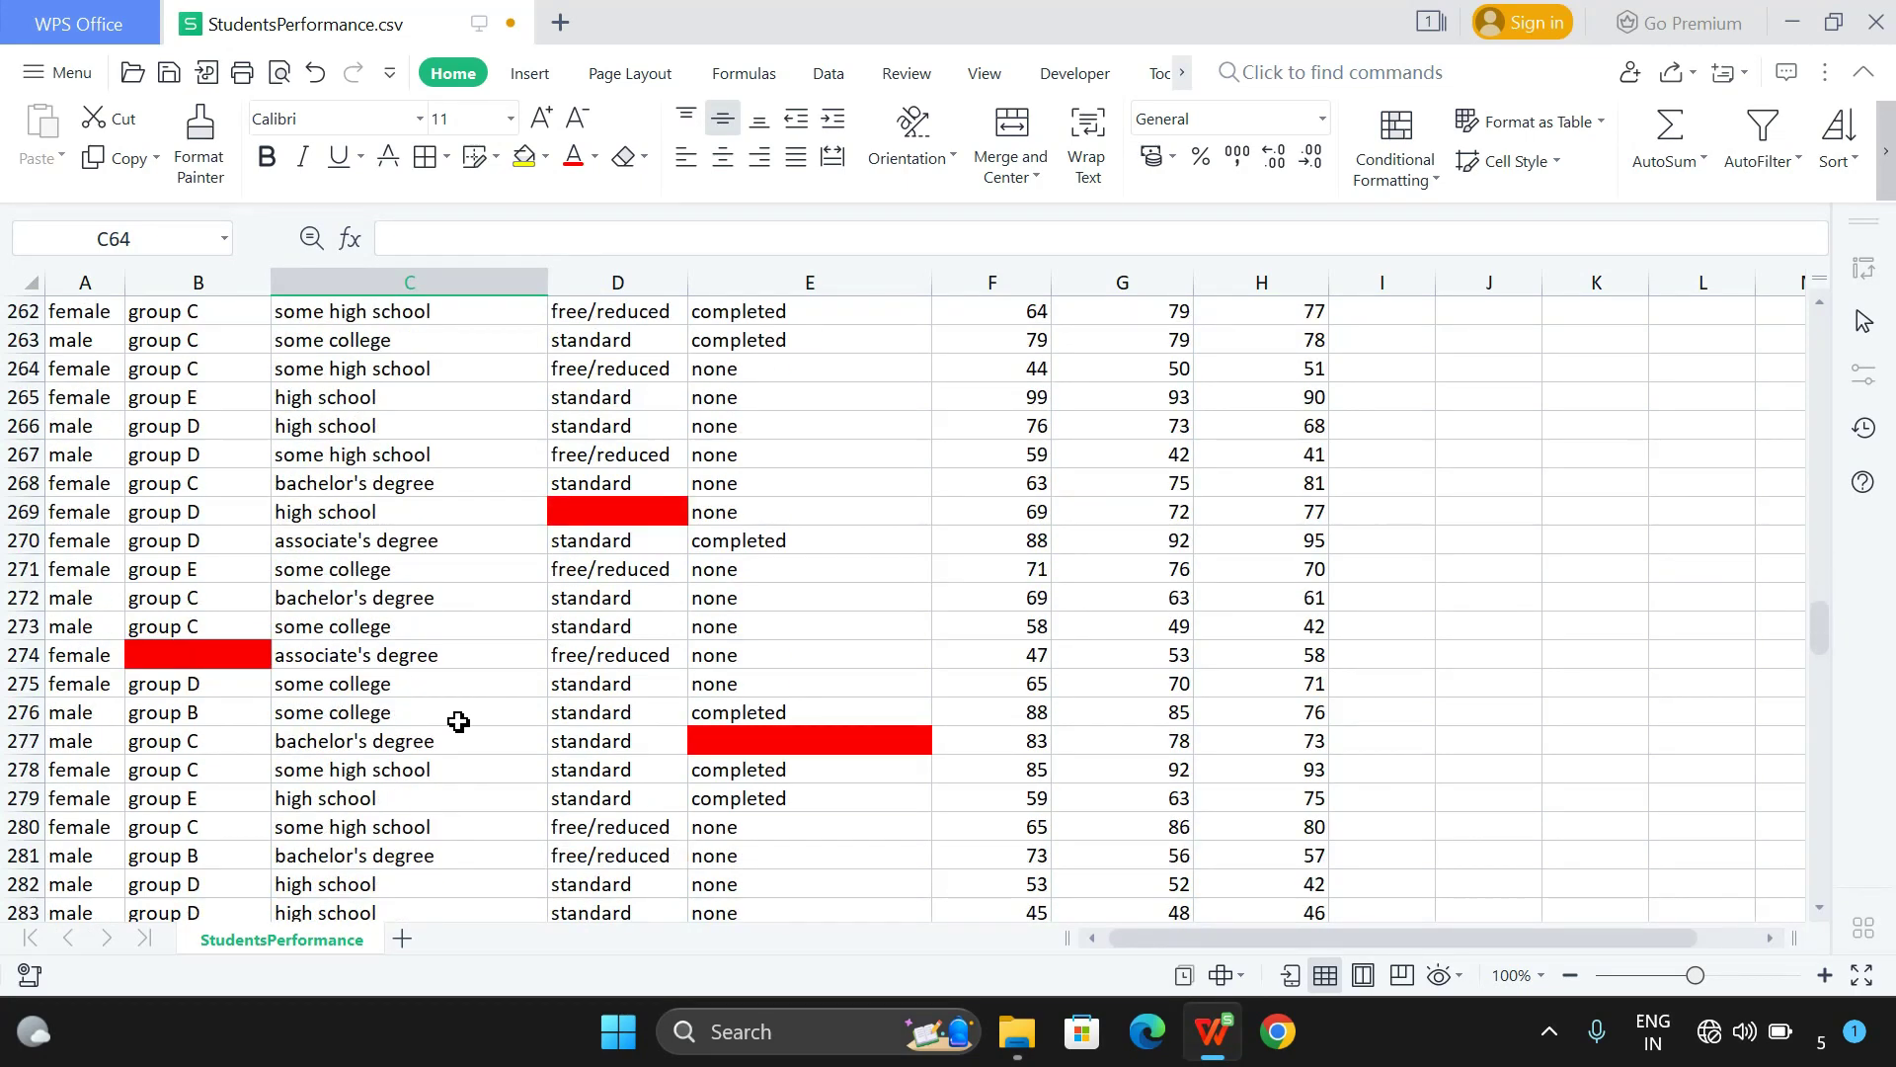
scroll(459, 722, "down", 7)
scroll(495, 736, "down", 1)
scroll(495, 736, "down", 5)
scroll(498, 738, "up", 7)
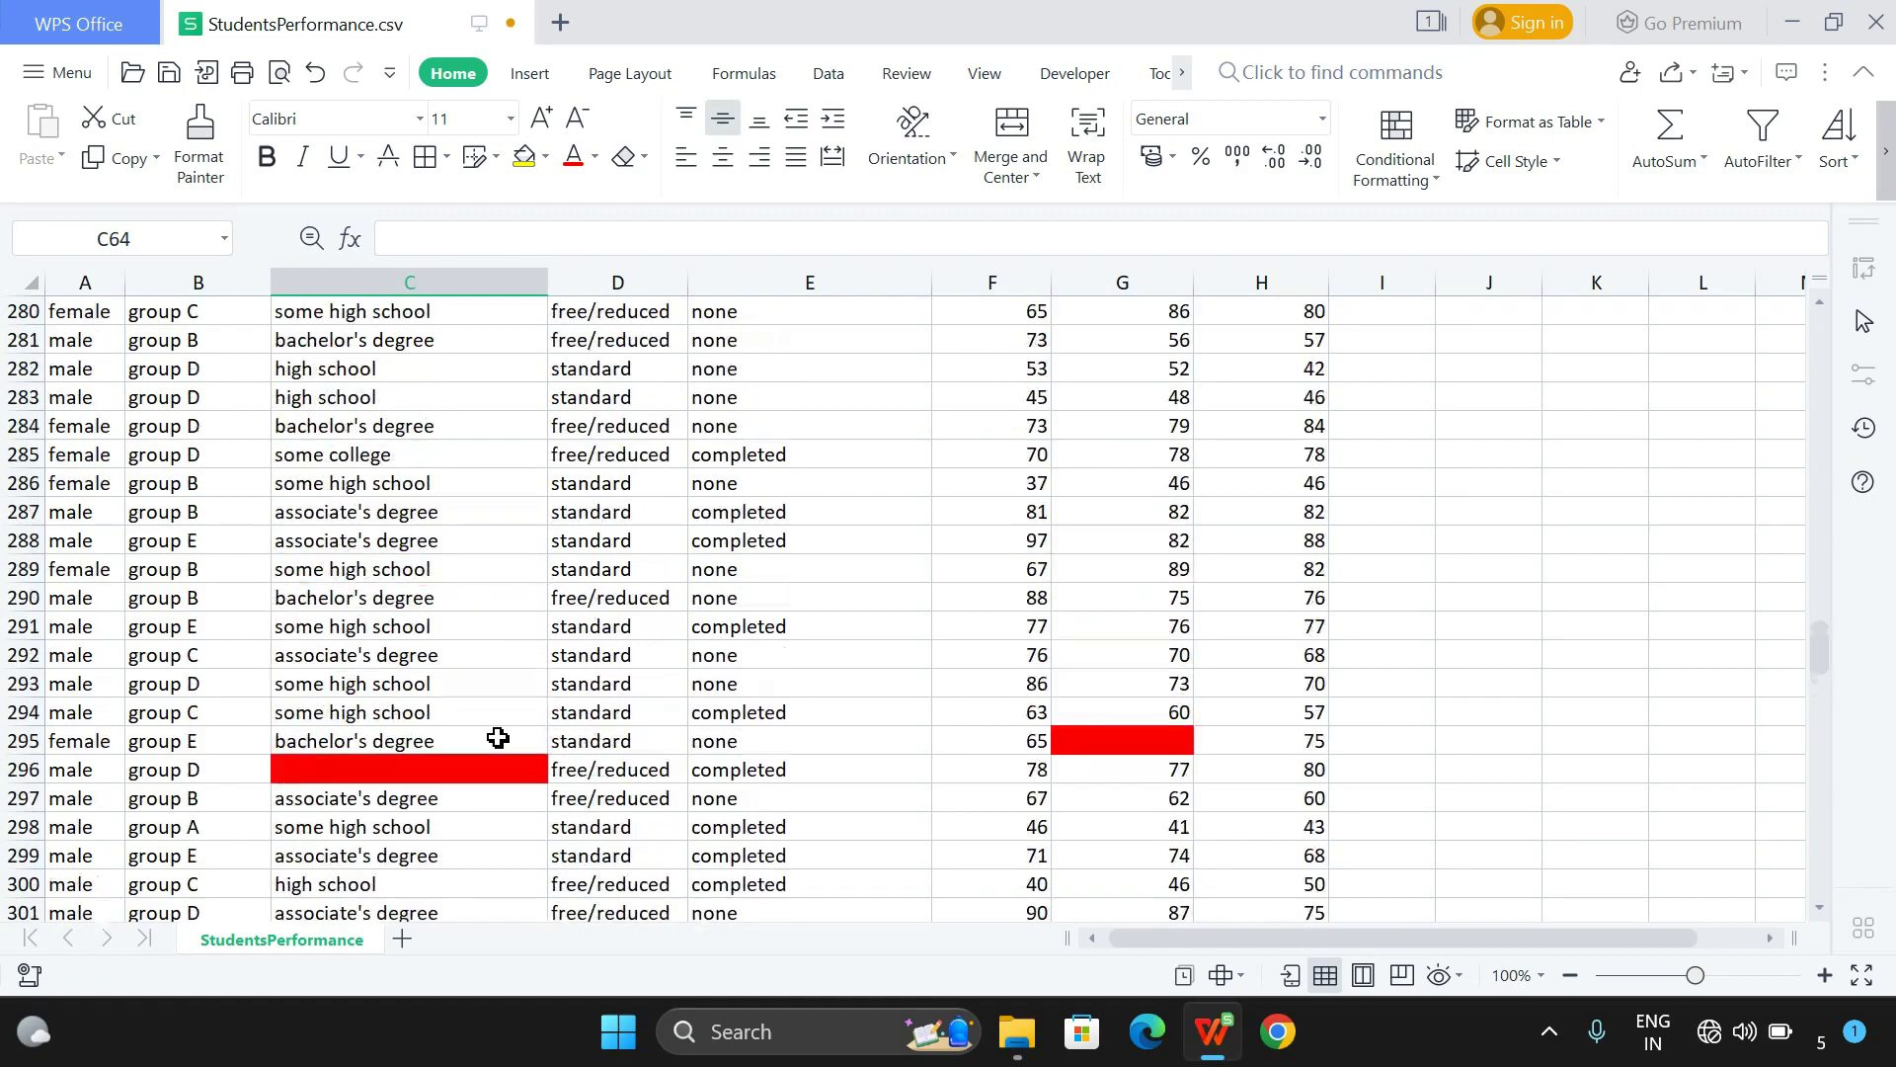
scroll(498, 738, "down", 8)
scroll(498, 738, "down", 8)
scroll(498, 738, "down", 9)
scroll(499, 739, "down", 8)
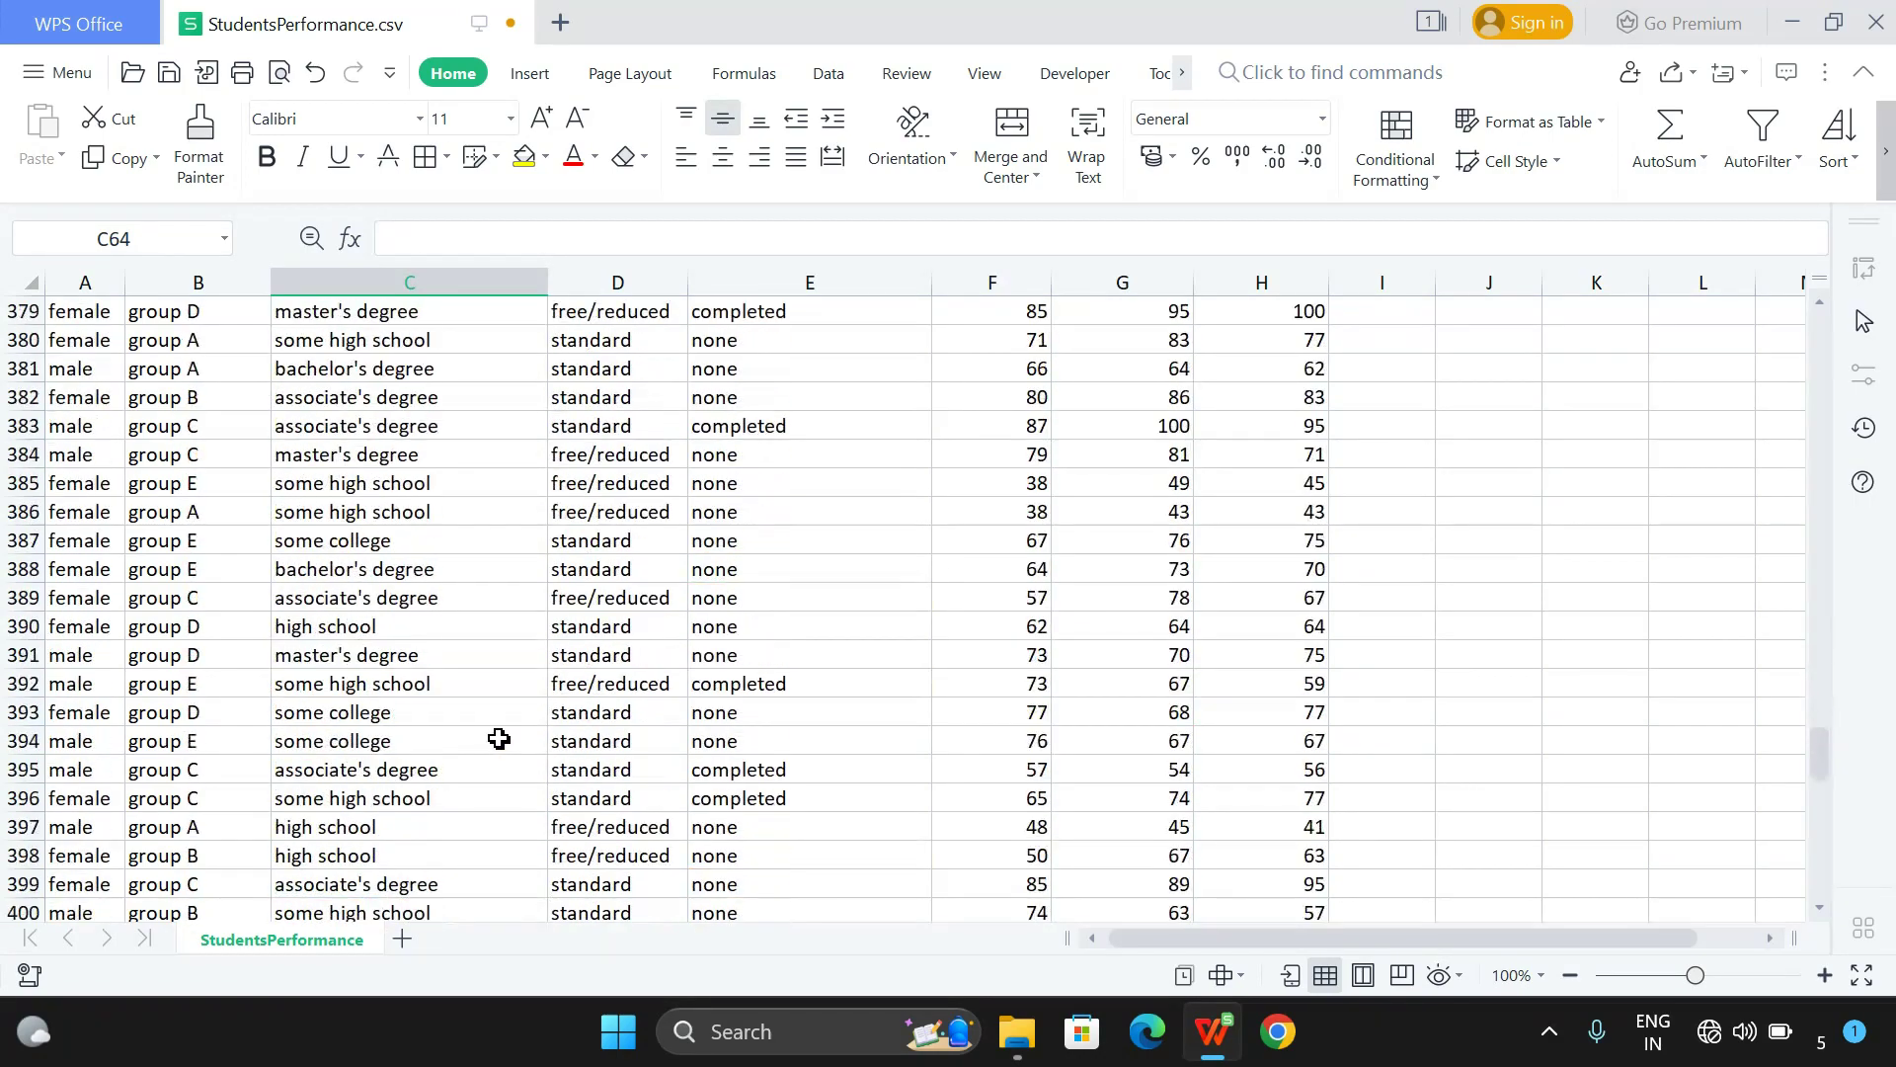
scroll(499, 739, "down", 9)
scroll(498, 739, "down", 9)
scroll(499, 739, "down", 5)
scroll(502, 739, "down", 1)
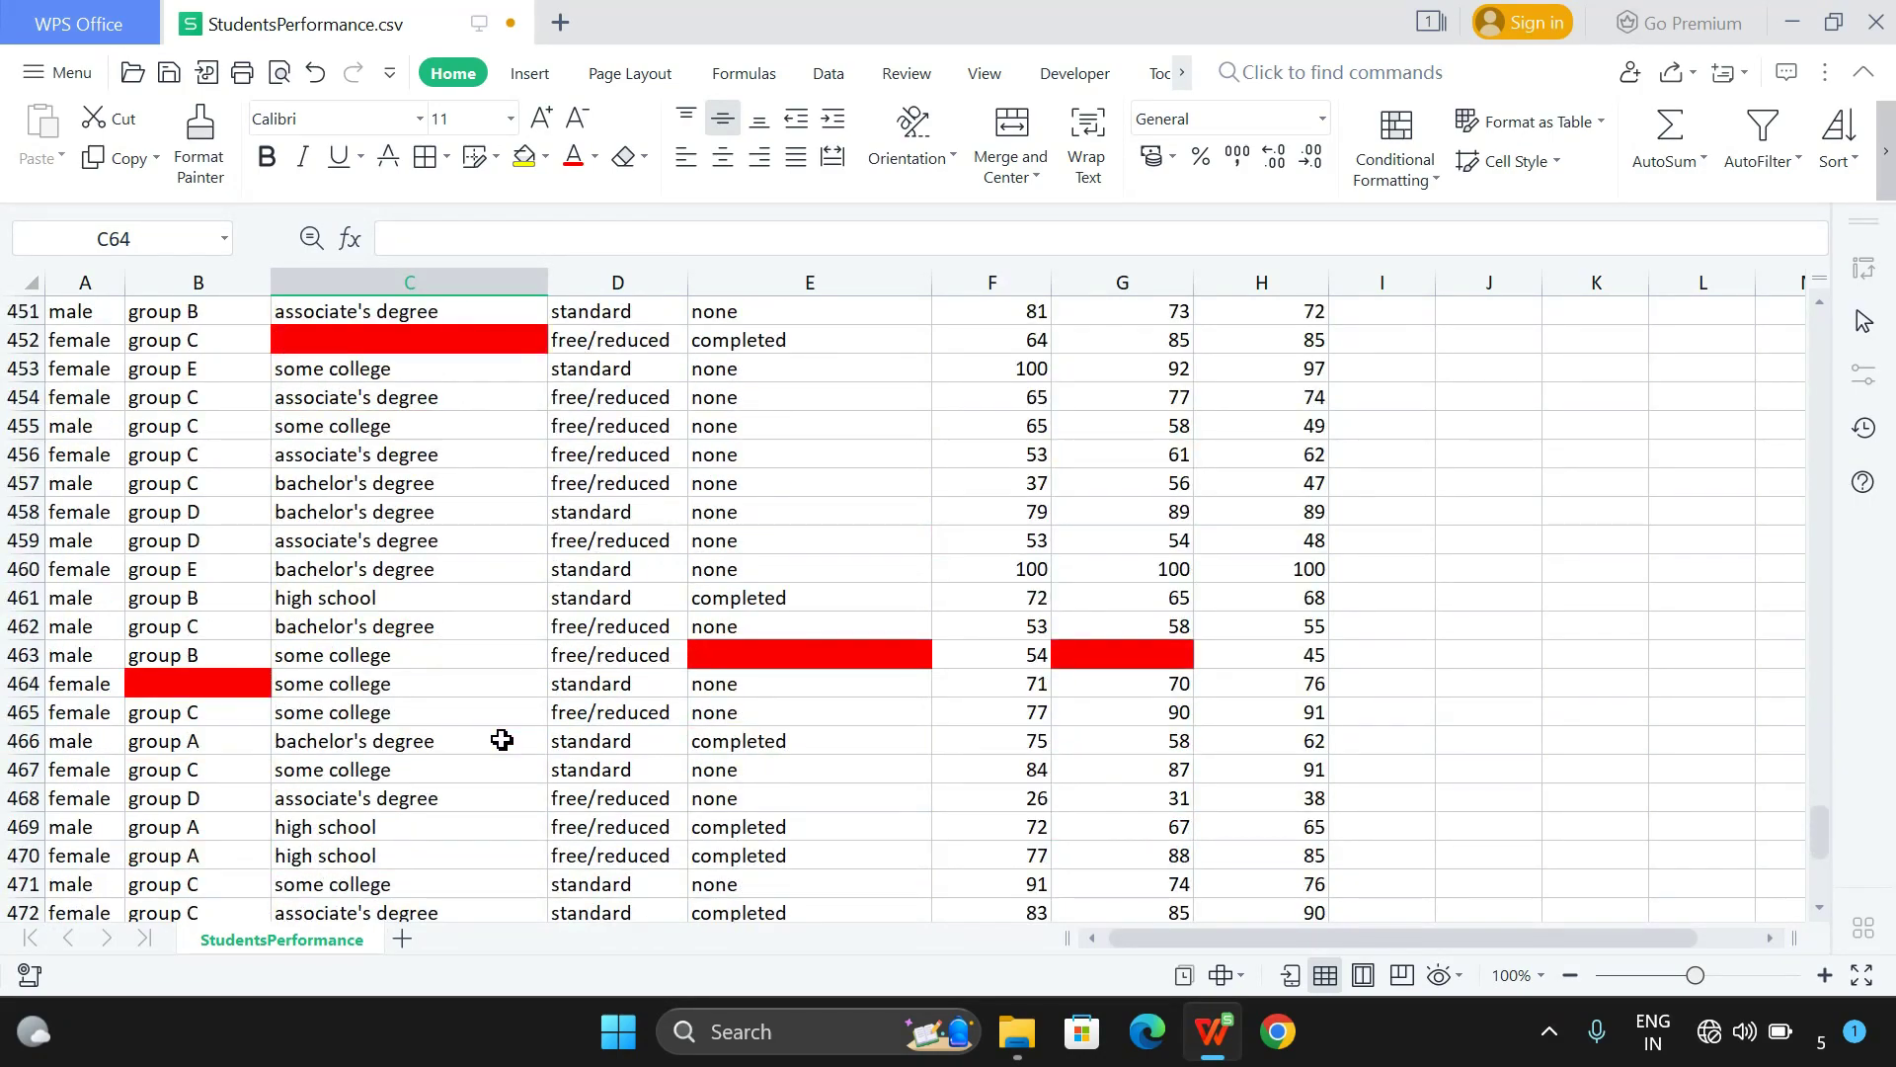
scroll(502, 740, "down", 8)
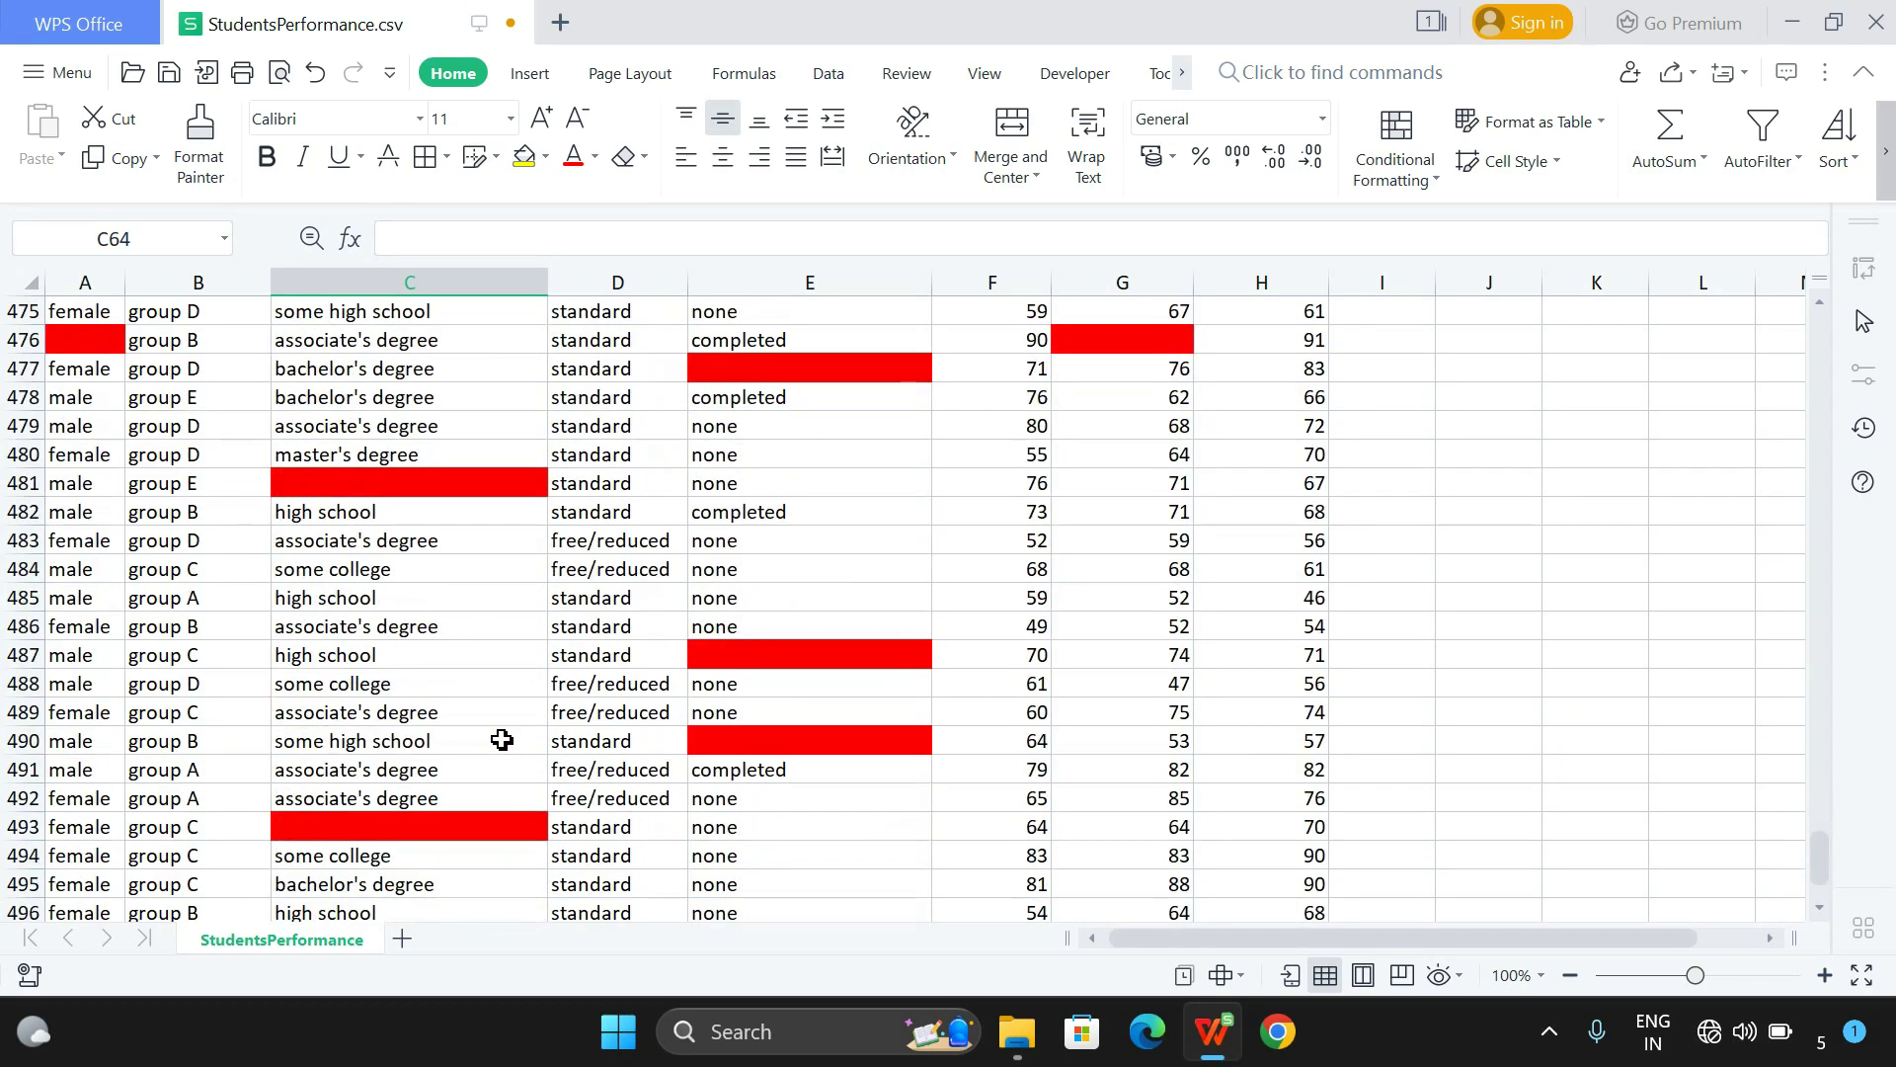
scroll(502, 739, "down", 9)
scroll(501, 740, "up", 3)
scroll(501, 740, "up", 12)
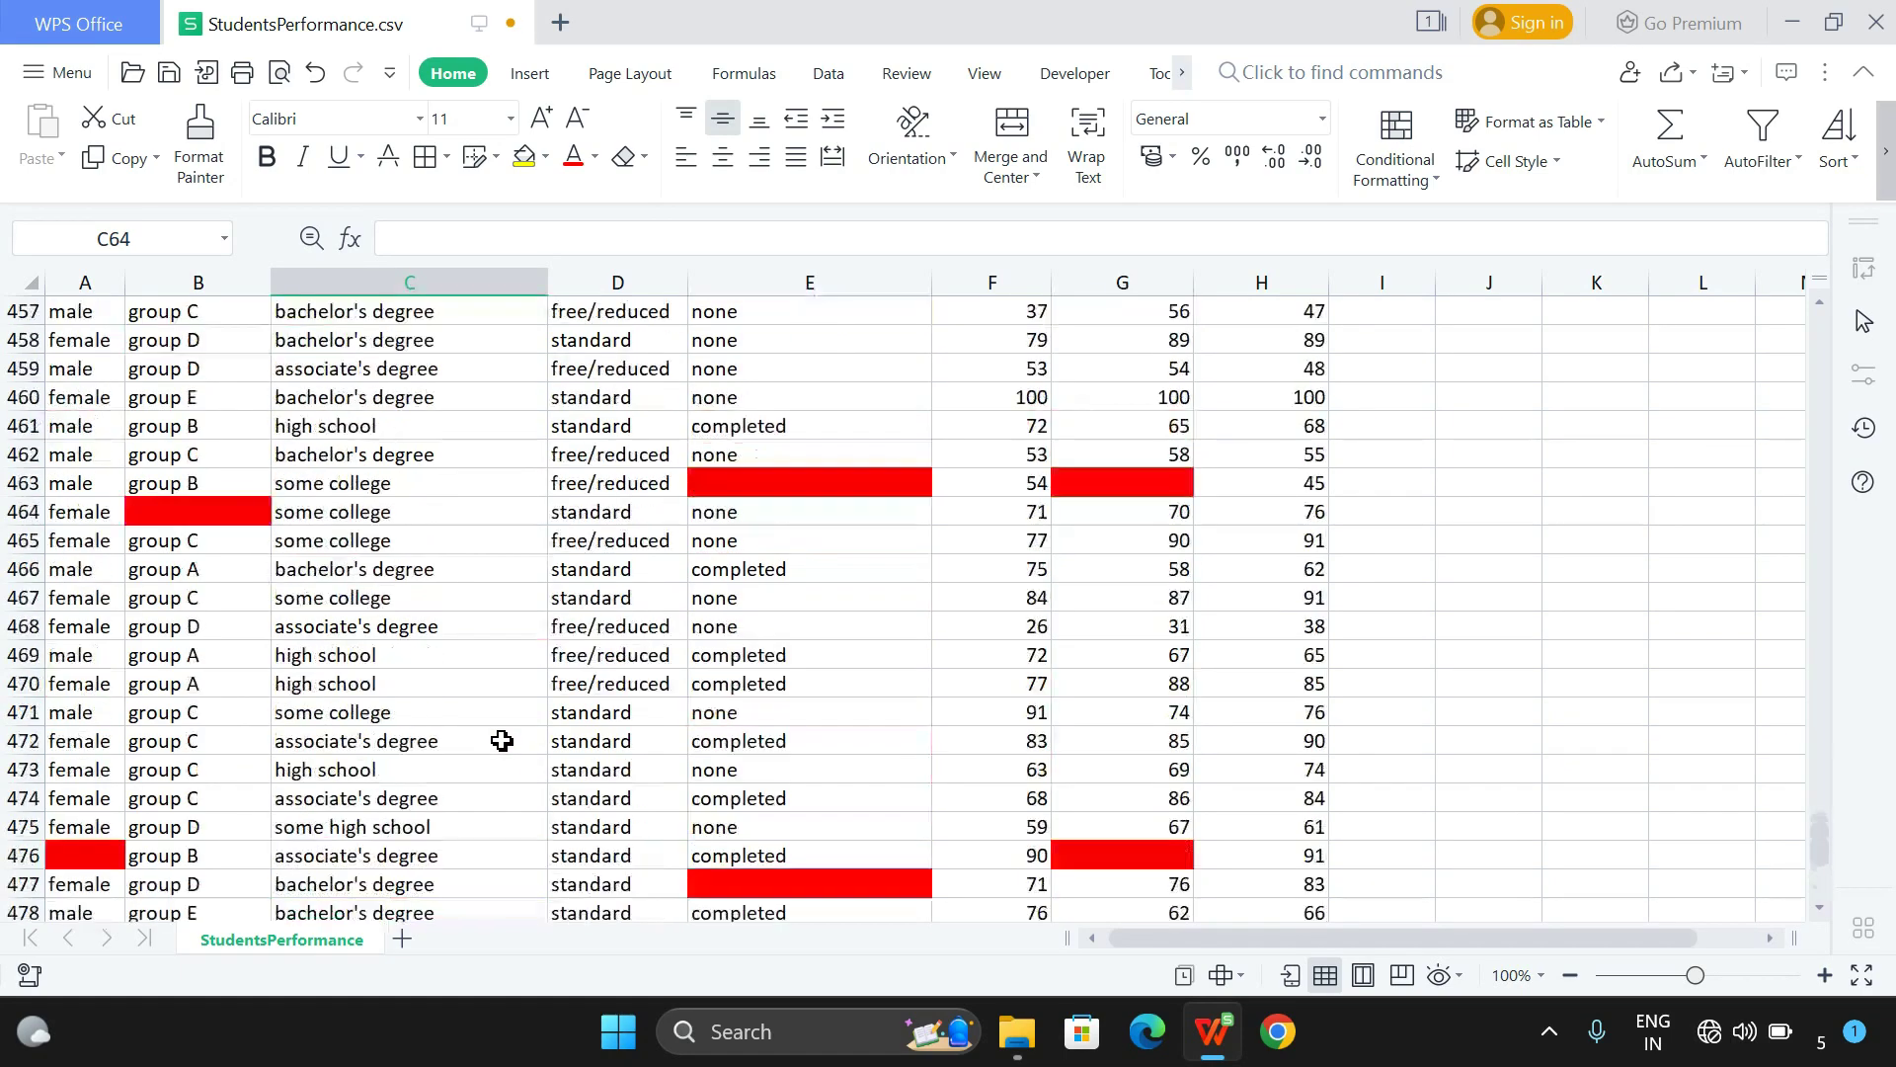
scroll(502, 740, "up", 8)
scroll(502, 740, "up", 7)
scroll(502, 740, "up", 6)
scroll(484, 721, "up", 12)
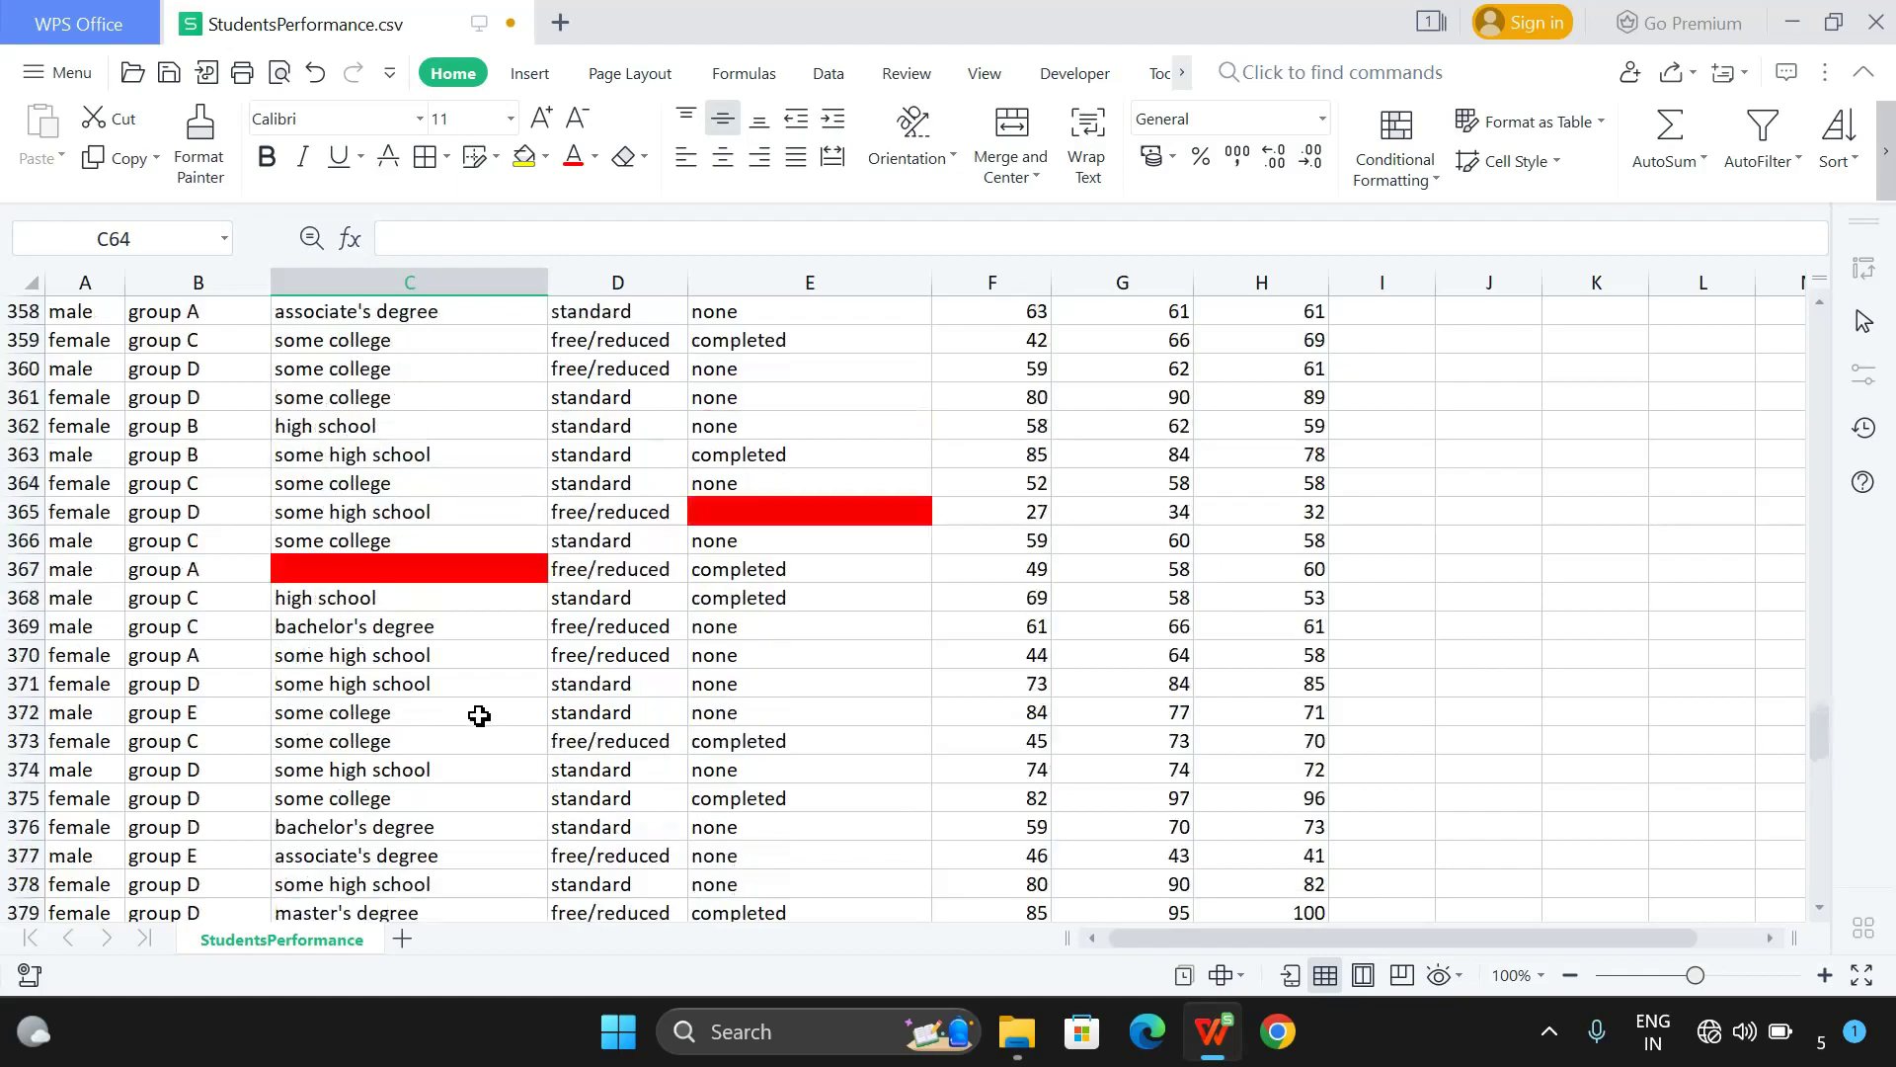
scroll(479, 711, "up", 14)
scroll(474, 697, "up", 11)
scroll(474, 695, "up", 8)
scroll(474, 695, "up", 12)
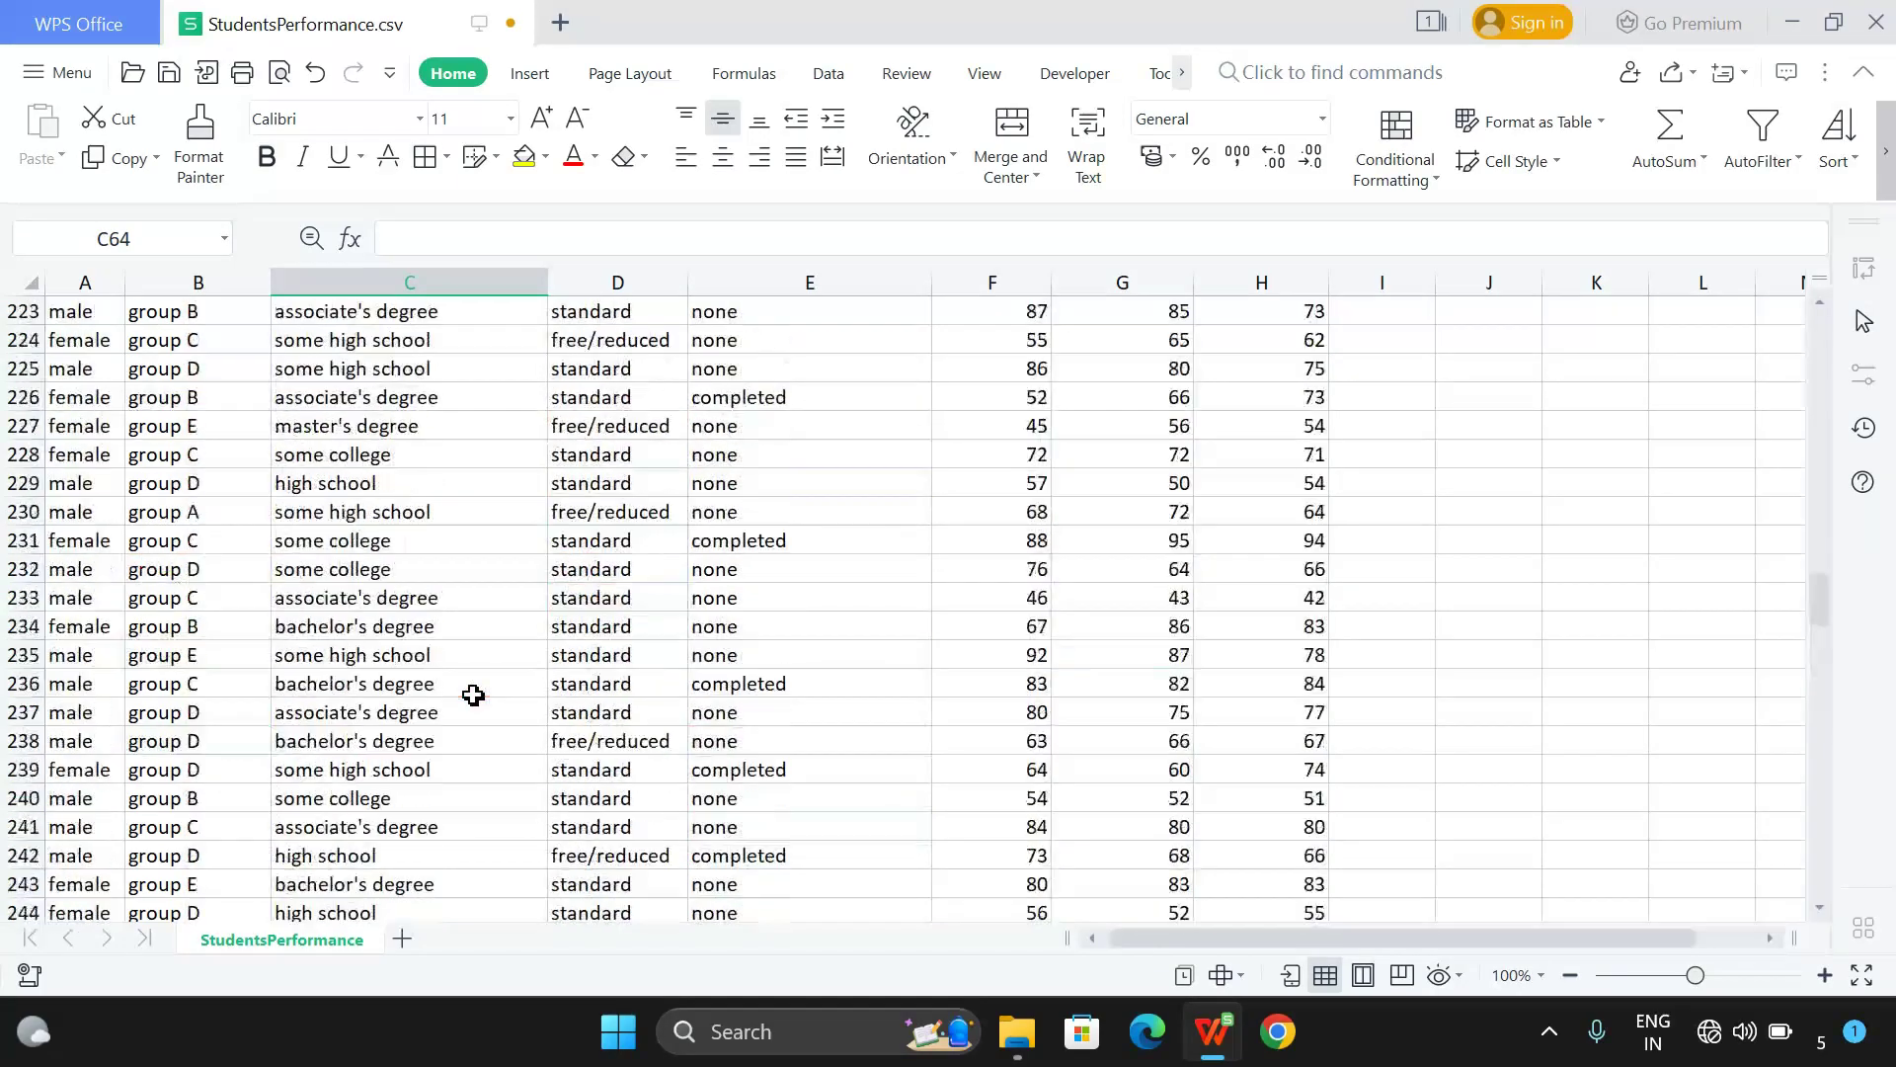
scroll(474, 696, "up", 8)
scroll(474, 695, "up", 12)
scroll(474, 696, "up", 6)
scroll(474, 695, "up", 8)
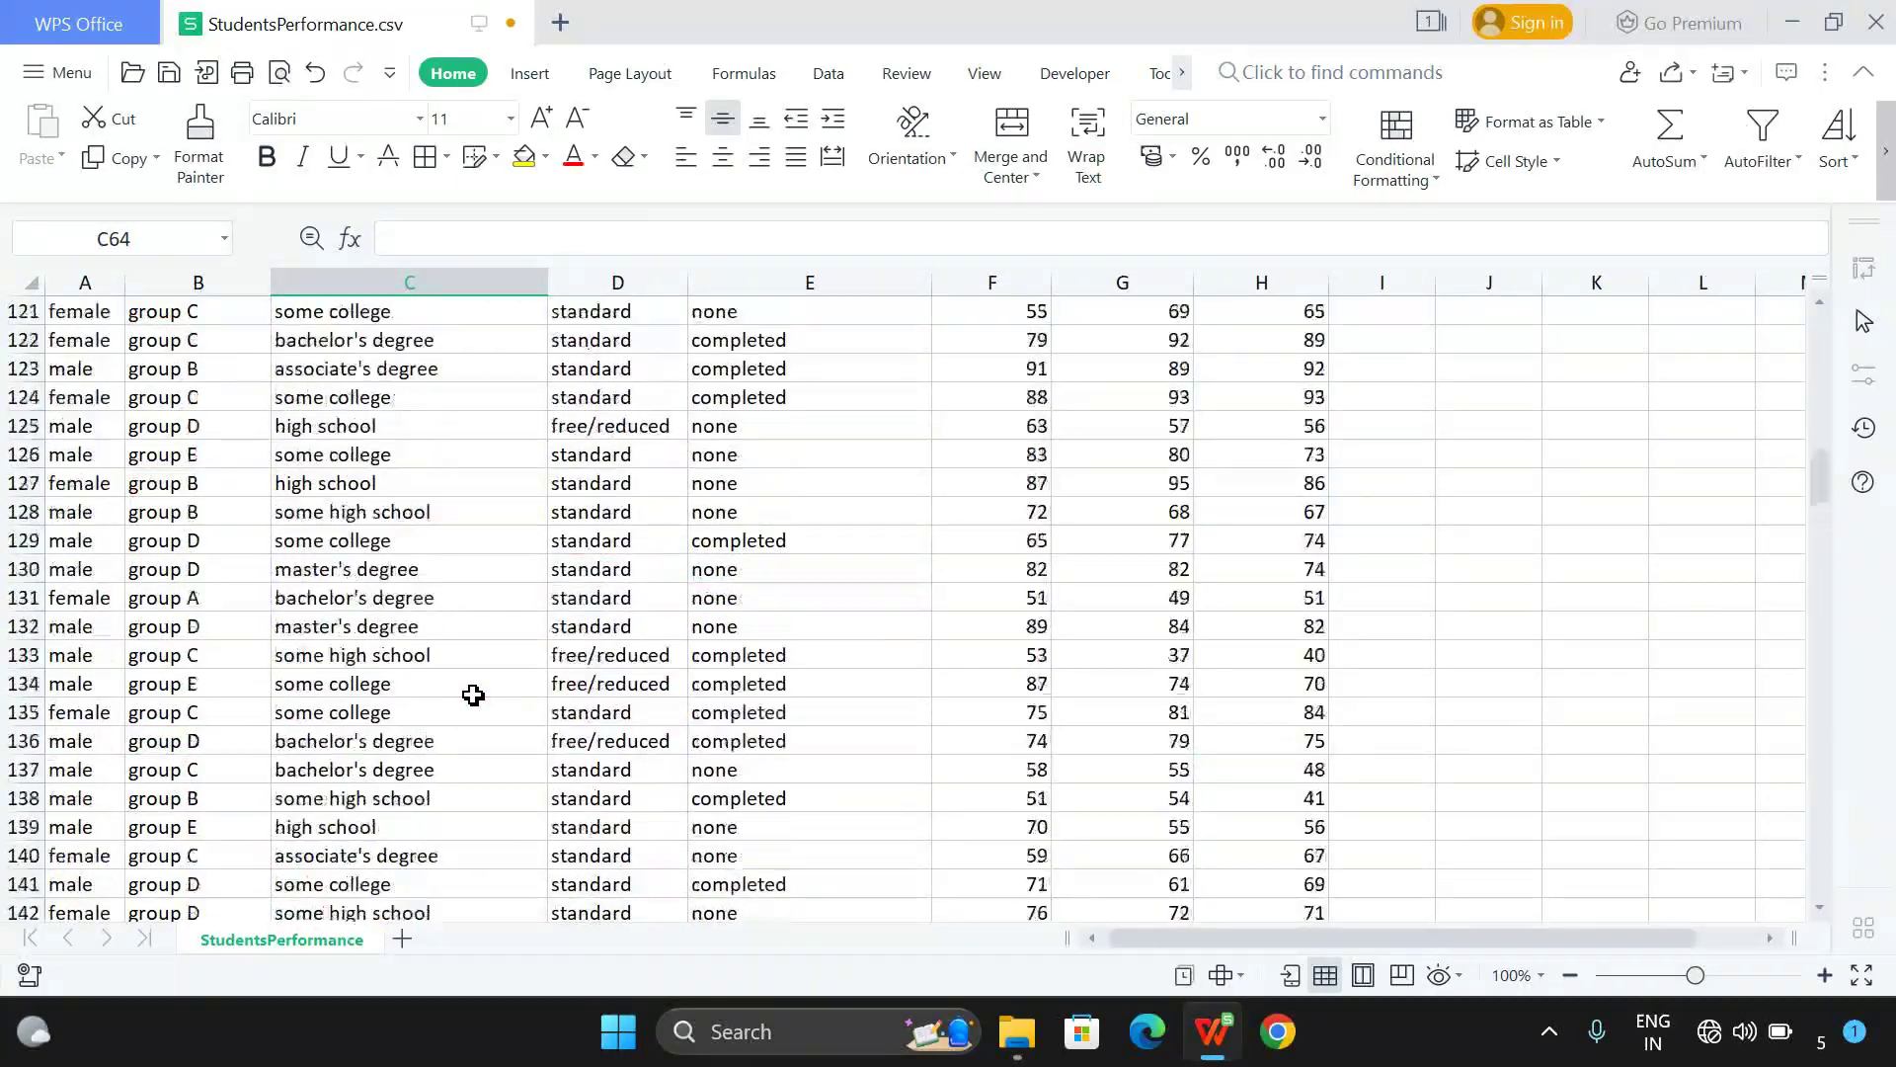
scroll(474, 695, "up", 7)
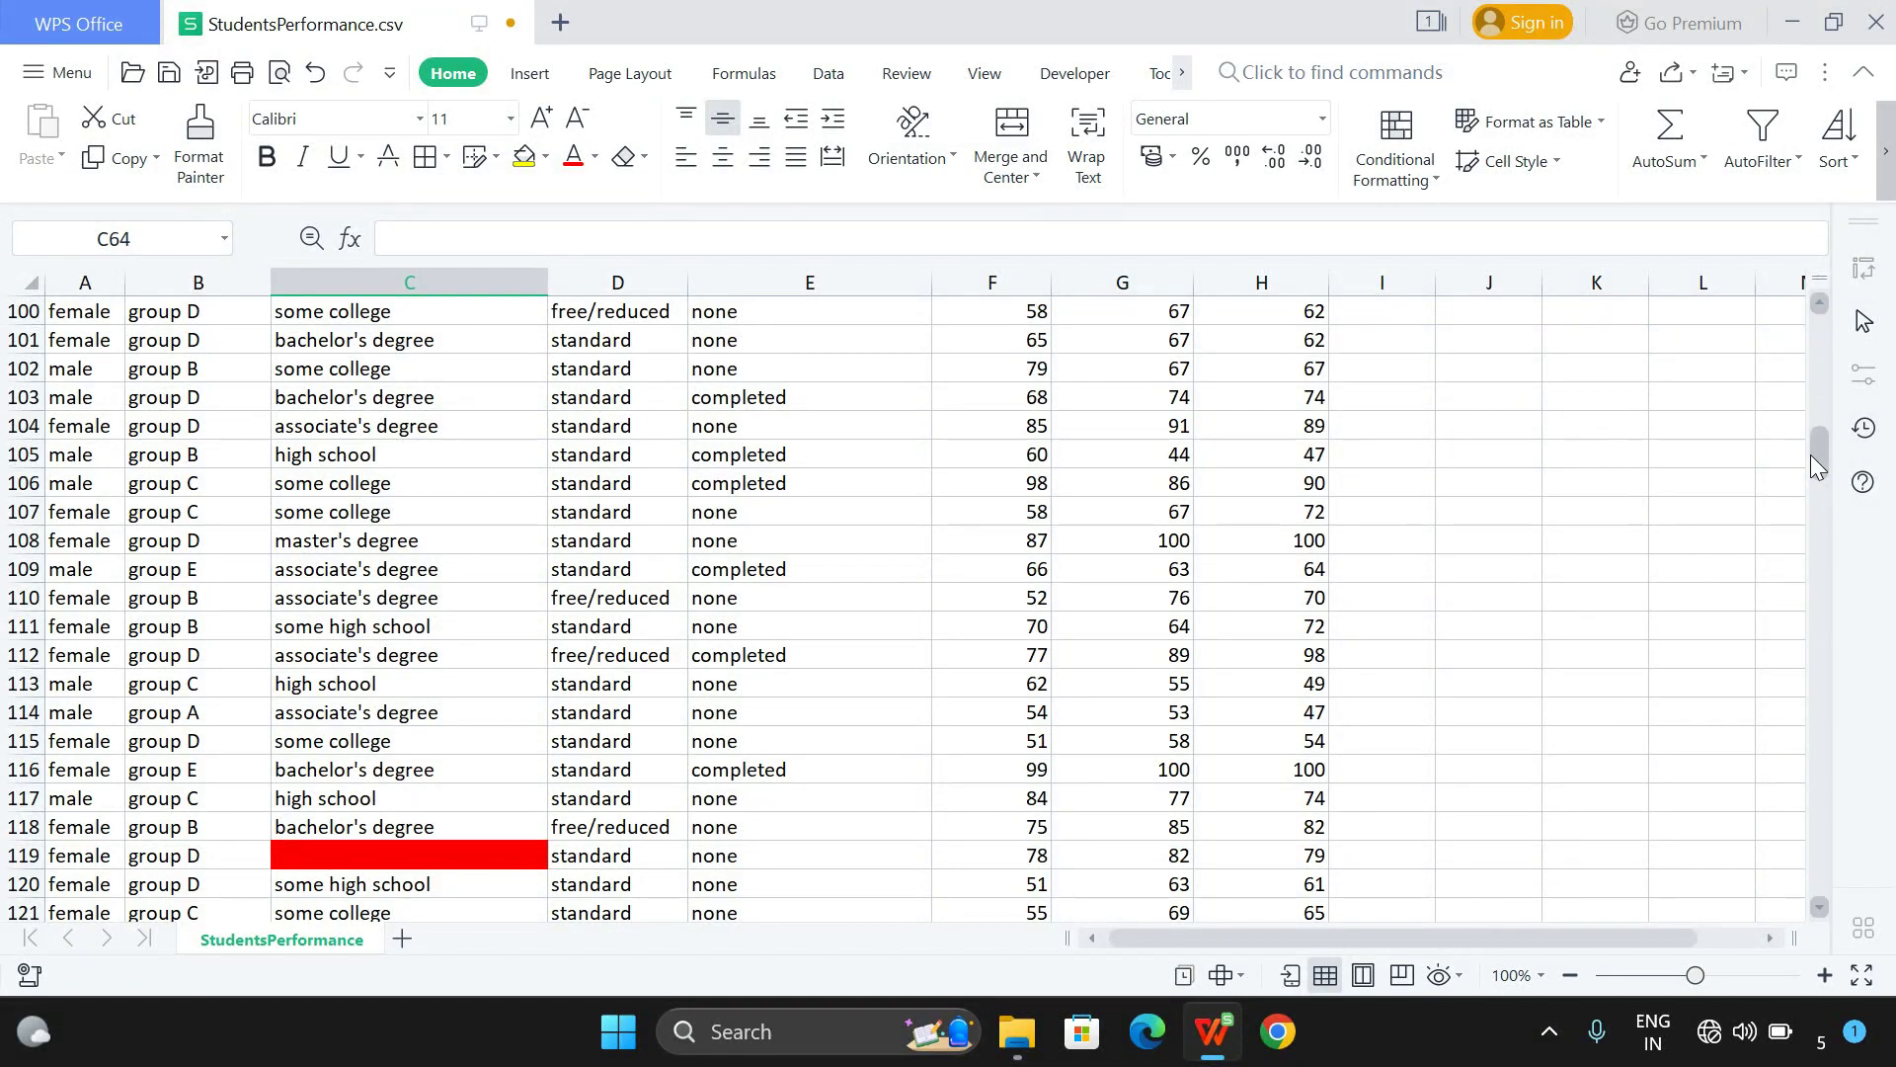
left_click_drag(1818, 455, 1817, 334)
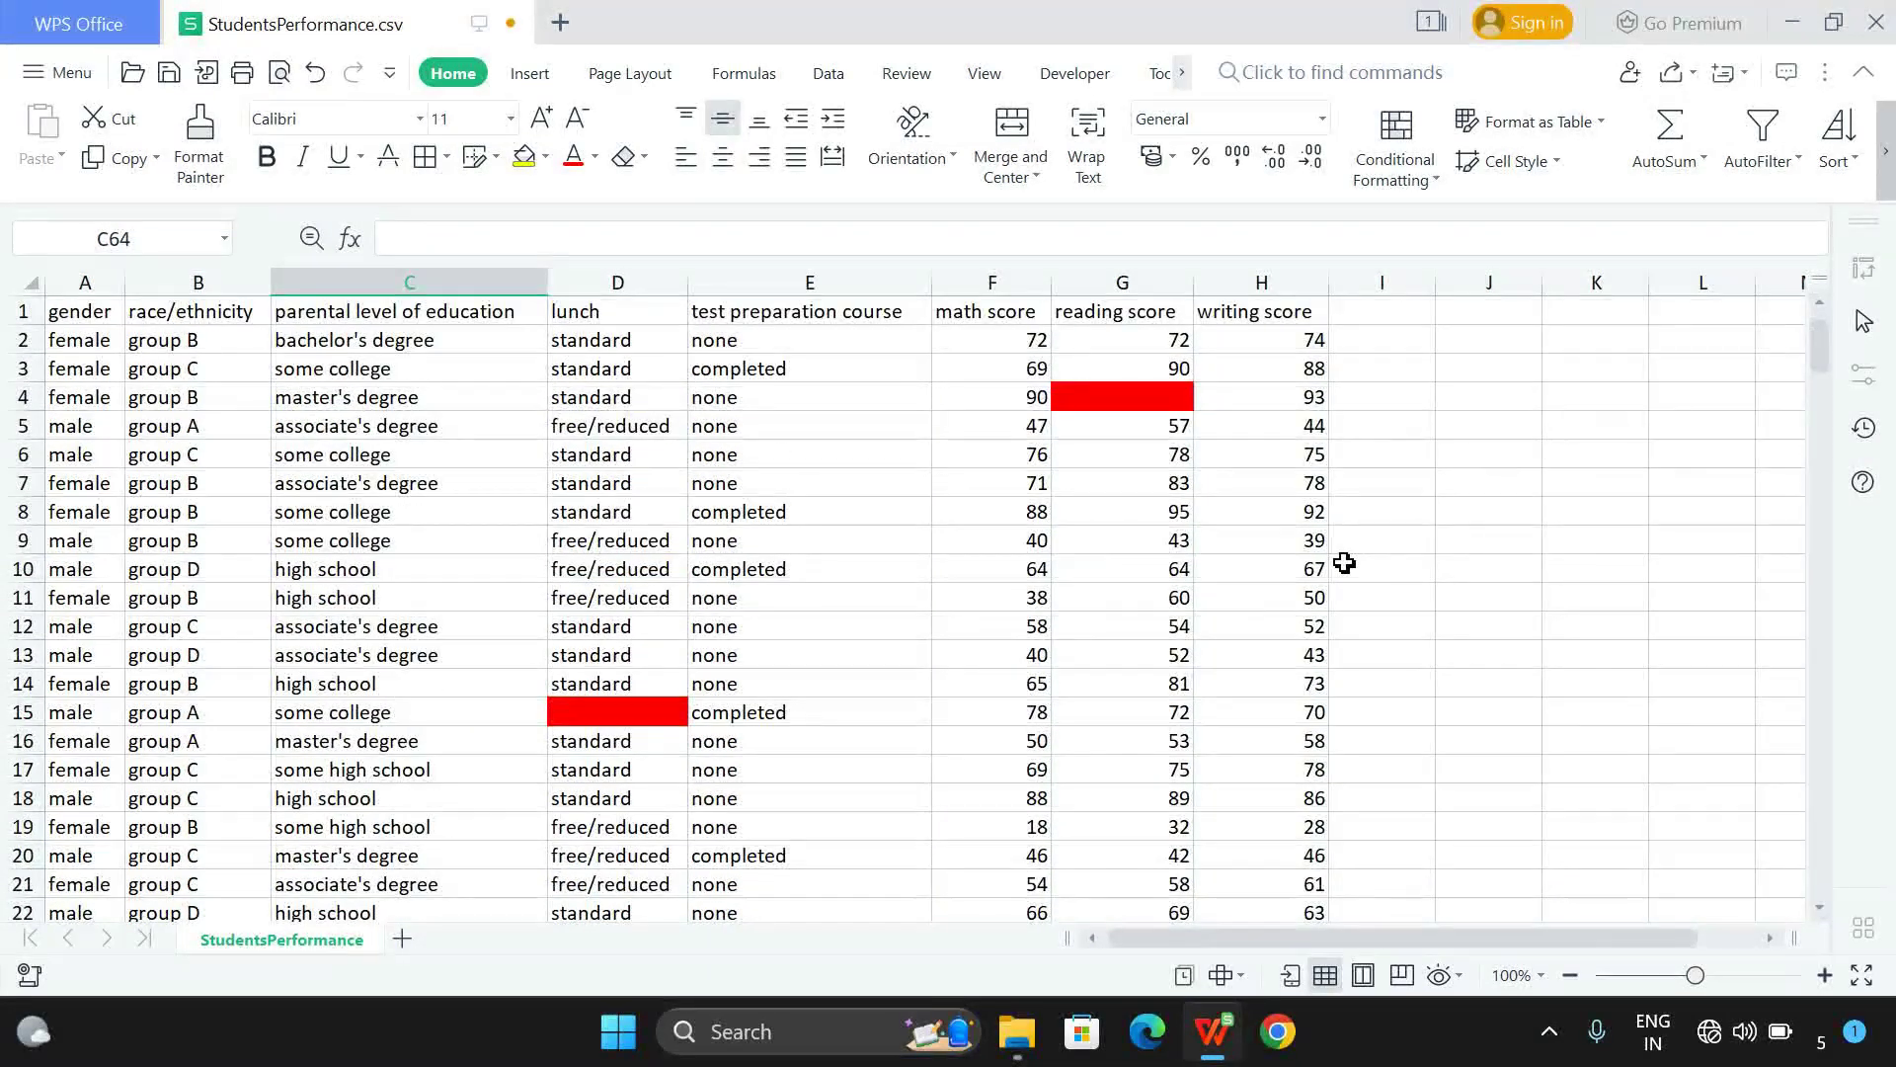